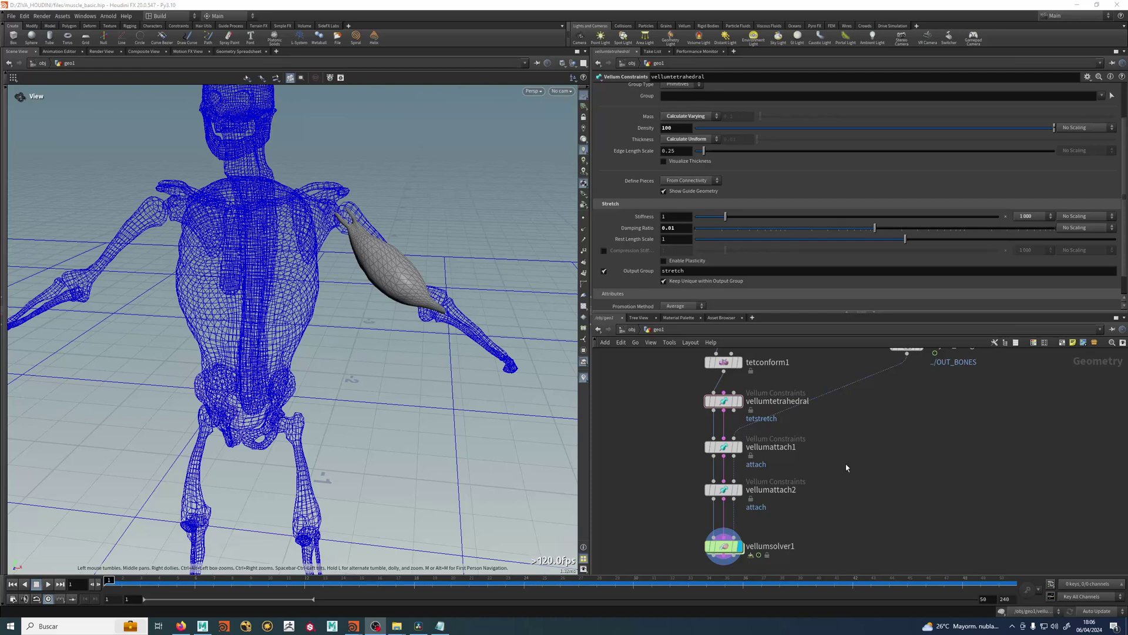
Step: Play the muscle simulation, stop it and return to the first frame
click(48, 583)
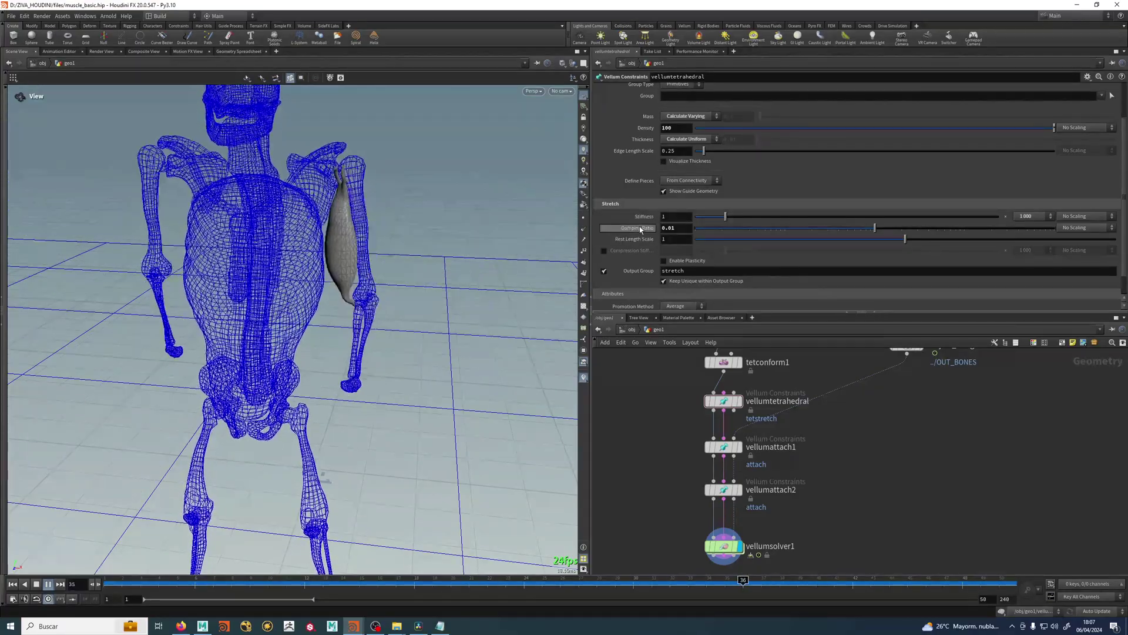
click(48, 584)
click(14, 585)
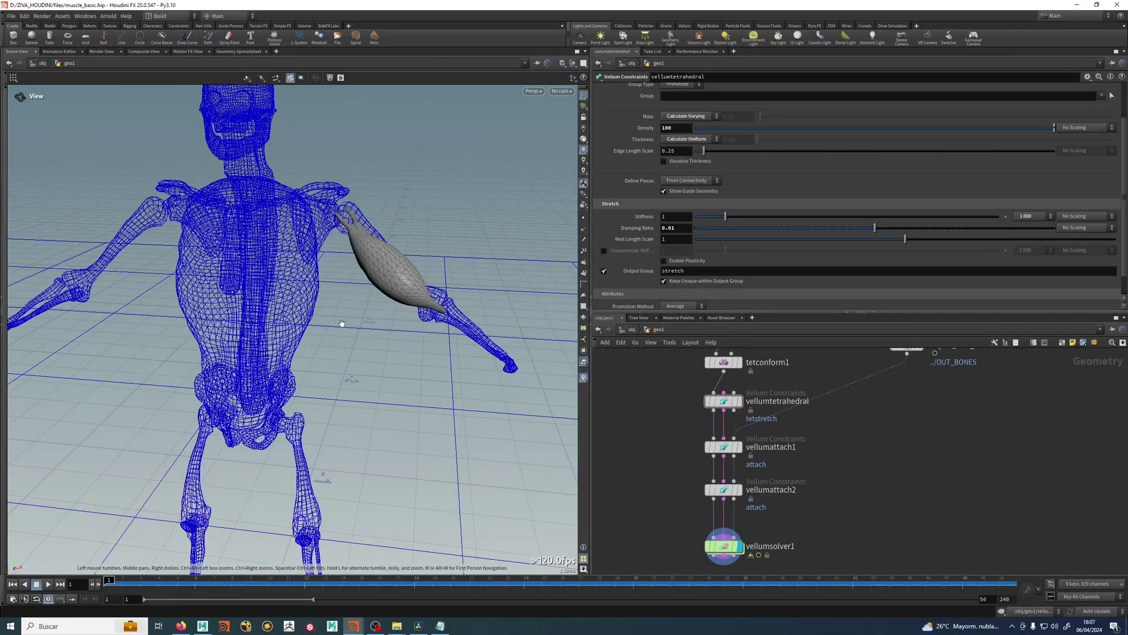
Step: Set the vellumtetrahedral stretch damping ratio to 0.1, play the simulation and return to the first frame
click(665, 228)
key(Return)
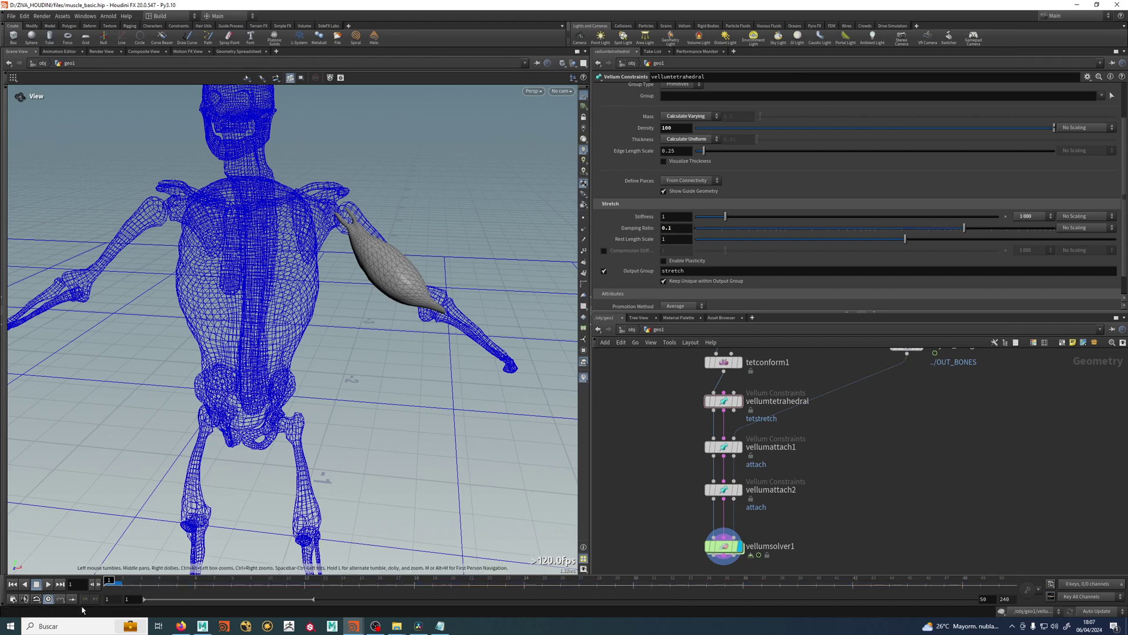
click(49, 585)
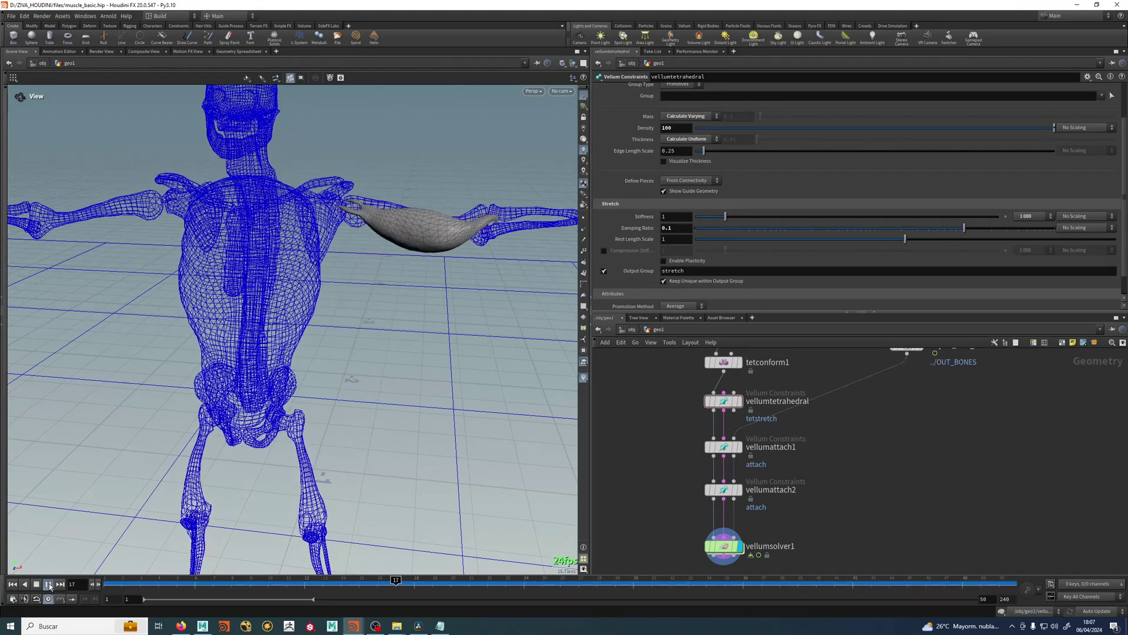
click(50, 586)
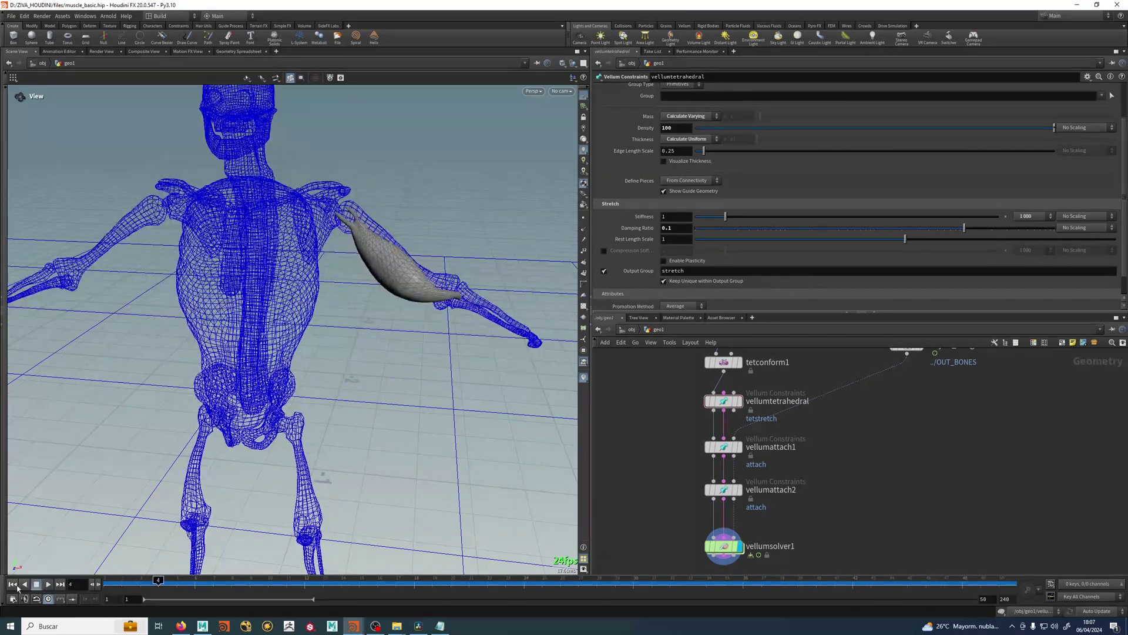
click(14, 586)
Step: Set the stretch damping ratio to 0.001, play the simulation and return to the first frame
click(668, 228)
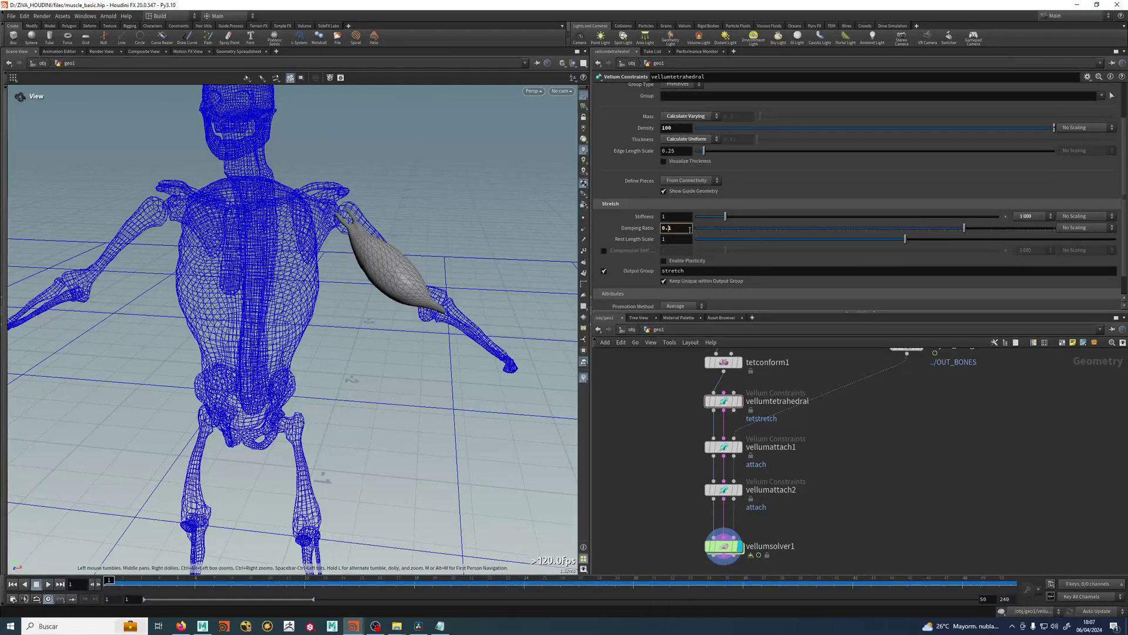
text(00)
key(Return)
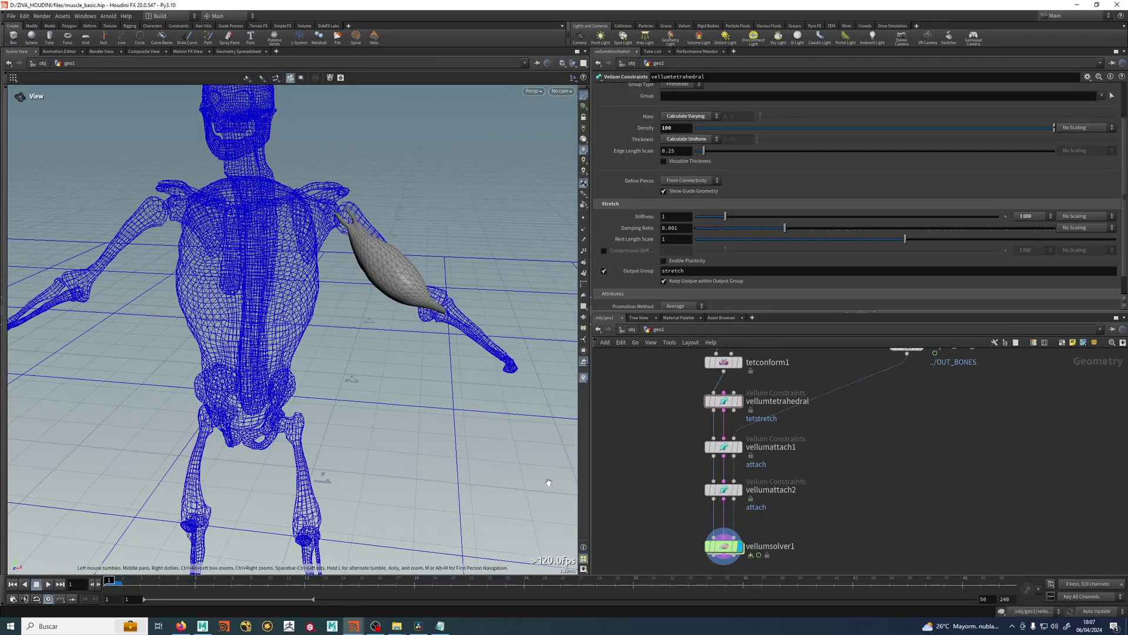
click(48, 583)
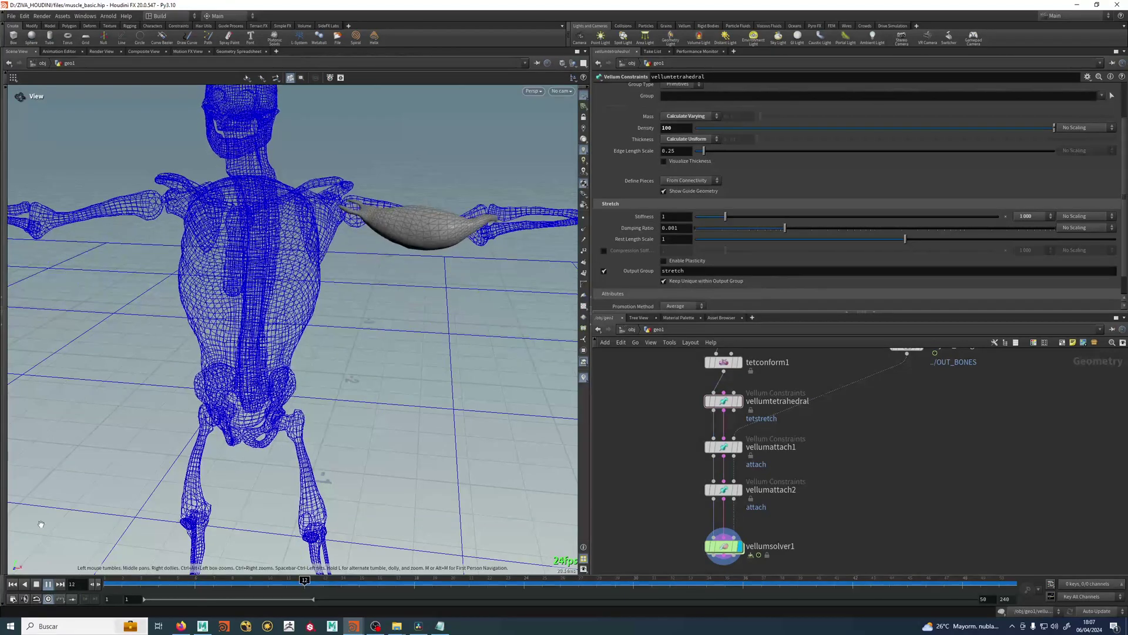
click(50, 584)
click(12, 584)
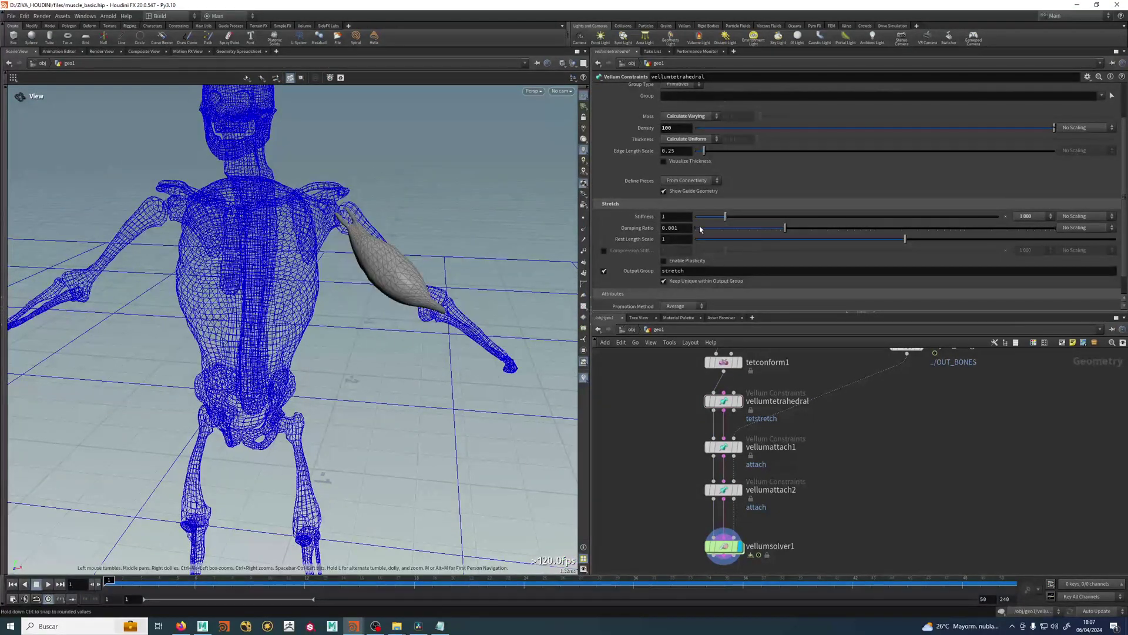
Step: Set the damping ratio of the tetrahedral stretch constraint to 0.01
click(676, 228)
key(BackSpace)
key(BackSpace)
text(1)
key(Return)
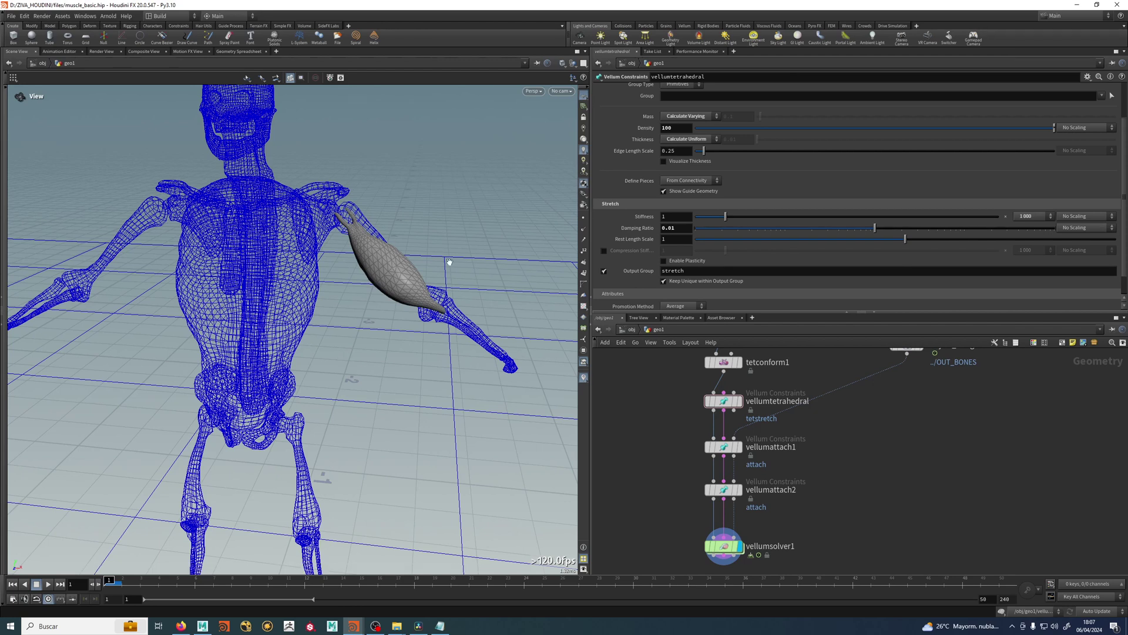
Step: Set the stretch rest length scale to 0.5, play the simulation and return to the first frame
click(674, 238)
text(0.5)
key(Return)
click(48, 584)
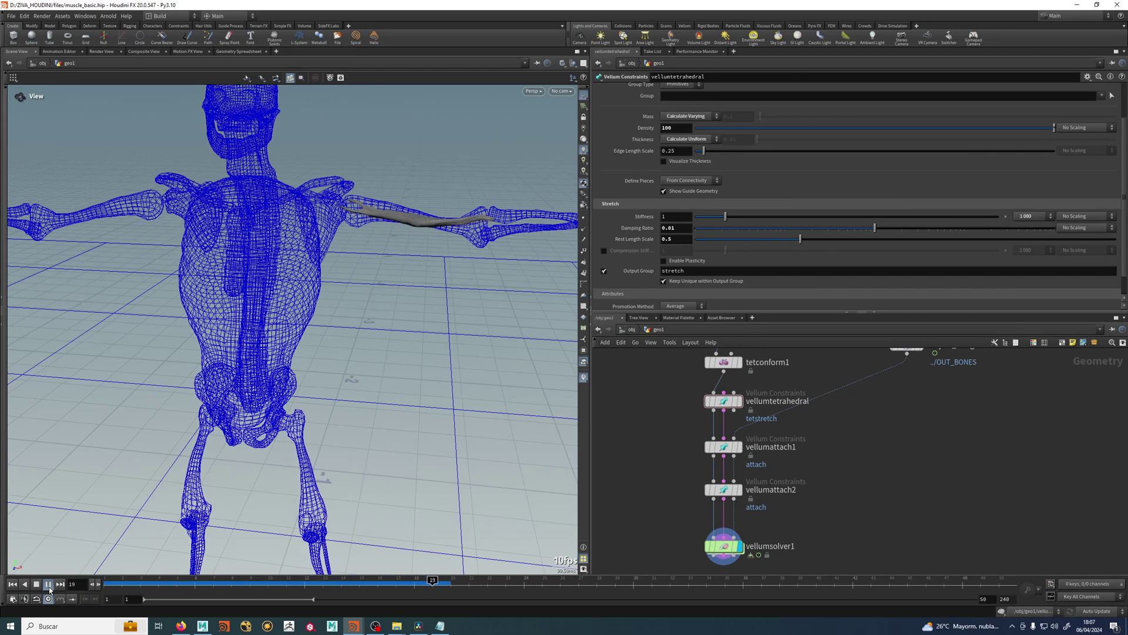
click(49, 587)
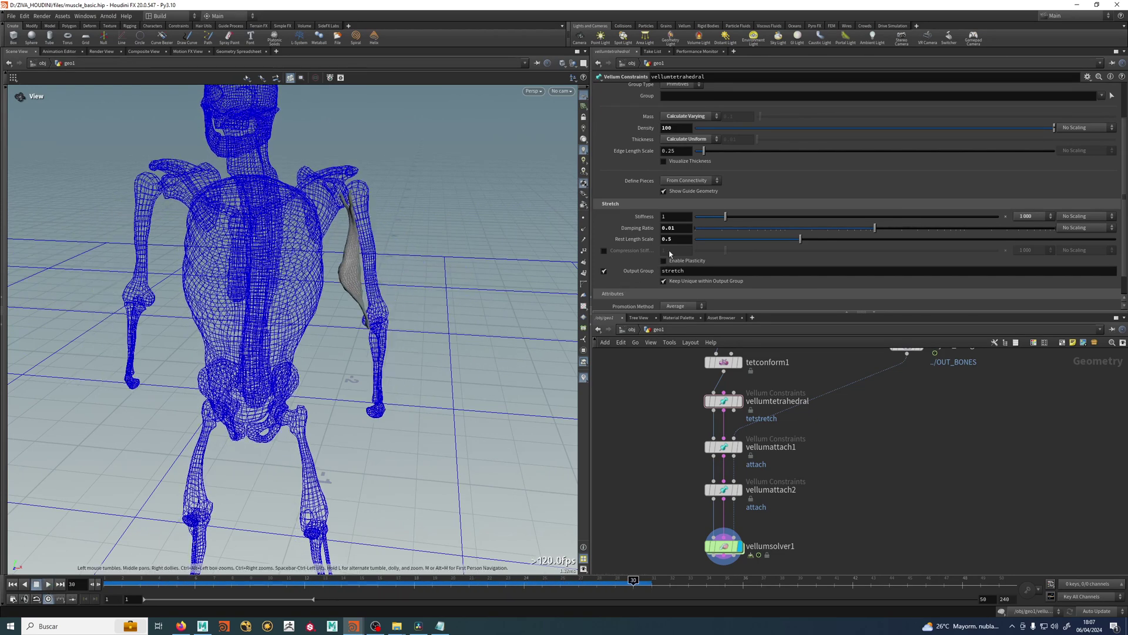
click(673, 238)
click(12, 584)
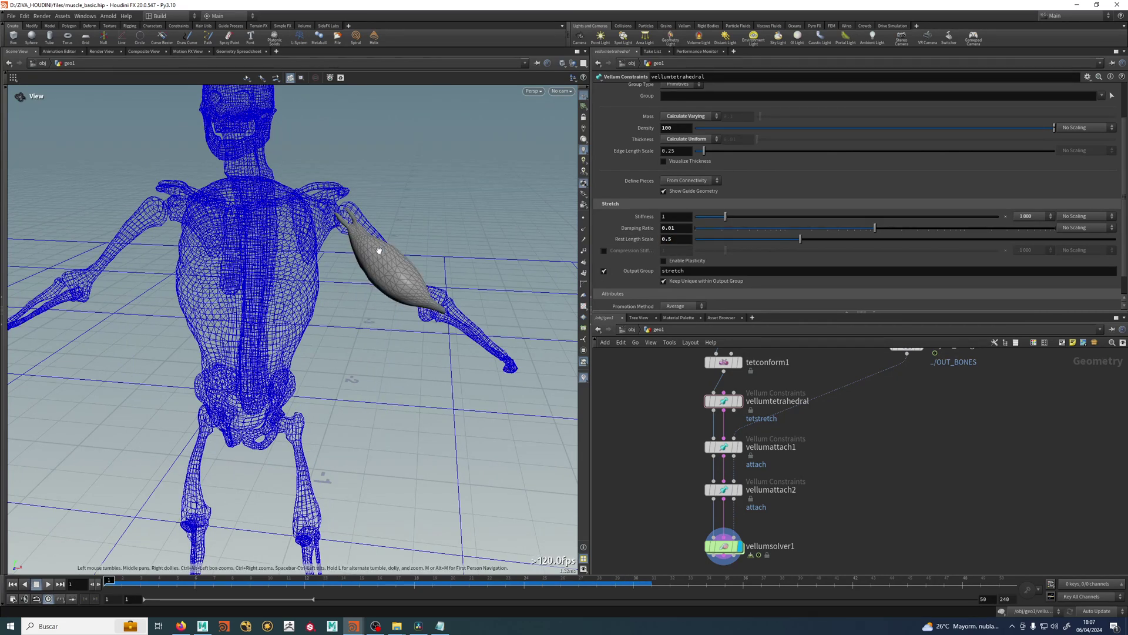
Step: Set the stretch rest length scale to 1.5, play the simulation and return to the first frame
double_click(677, 235)
text(1.5)
key(Return)
click(48, 584)
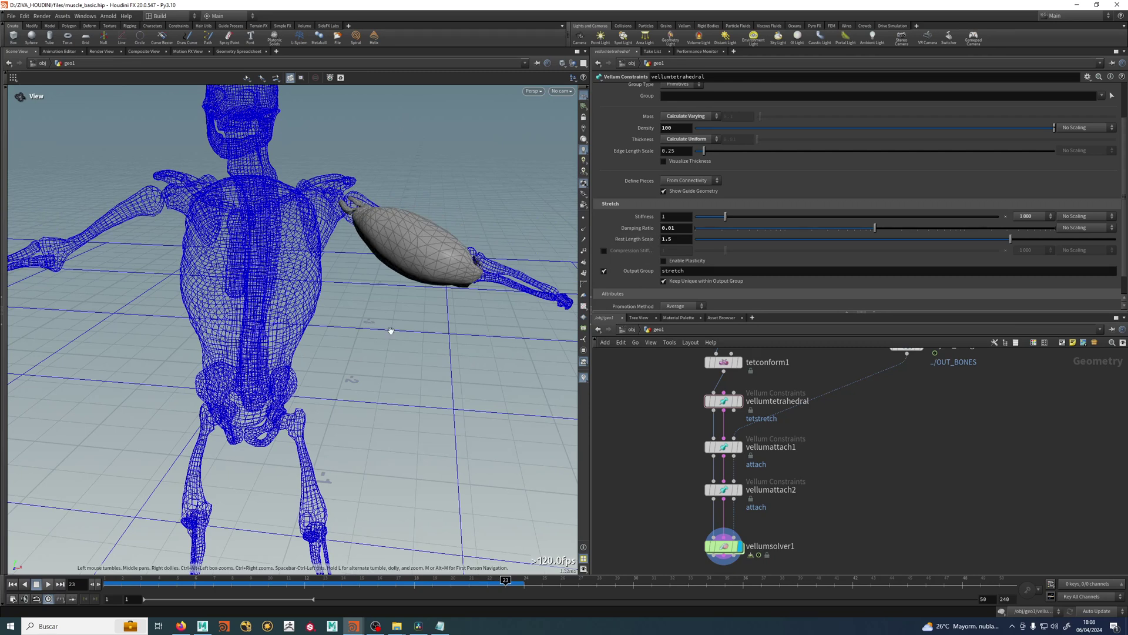
click(12, 584)
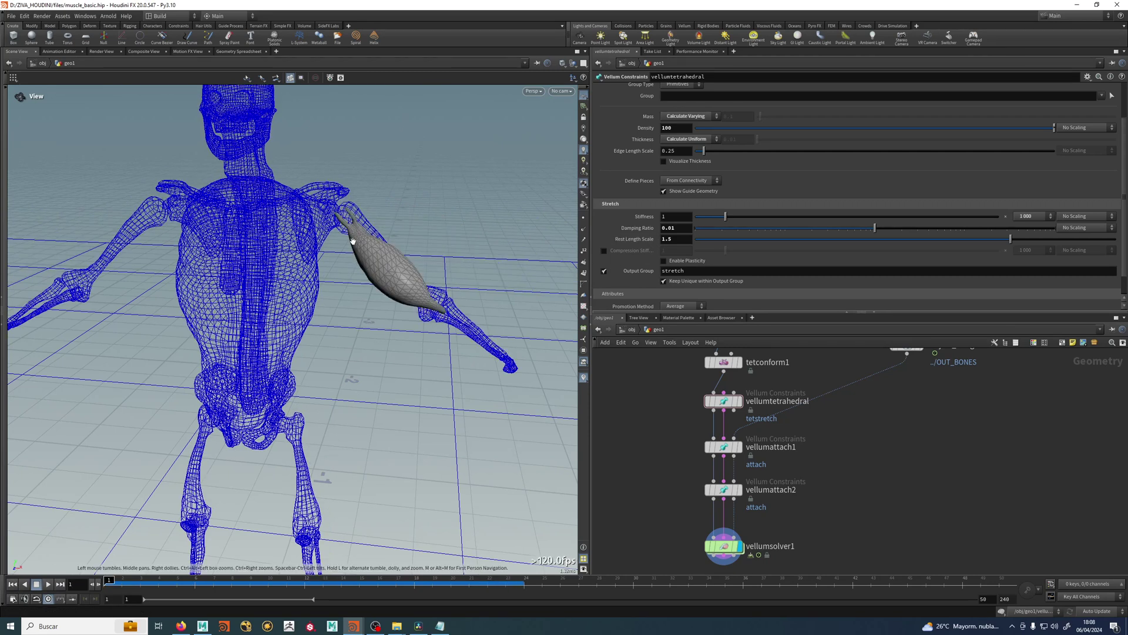
Step: Set the rest length scale of the tetrahedral stretch constraint to 1
double_click(669, 238)
text(1)
key(Return)
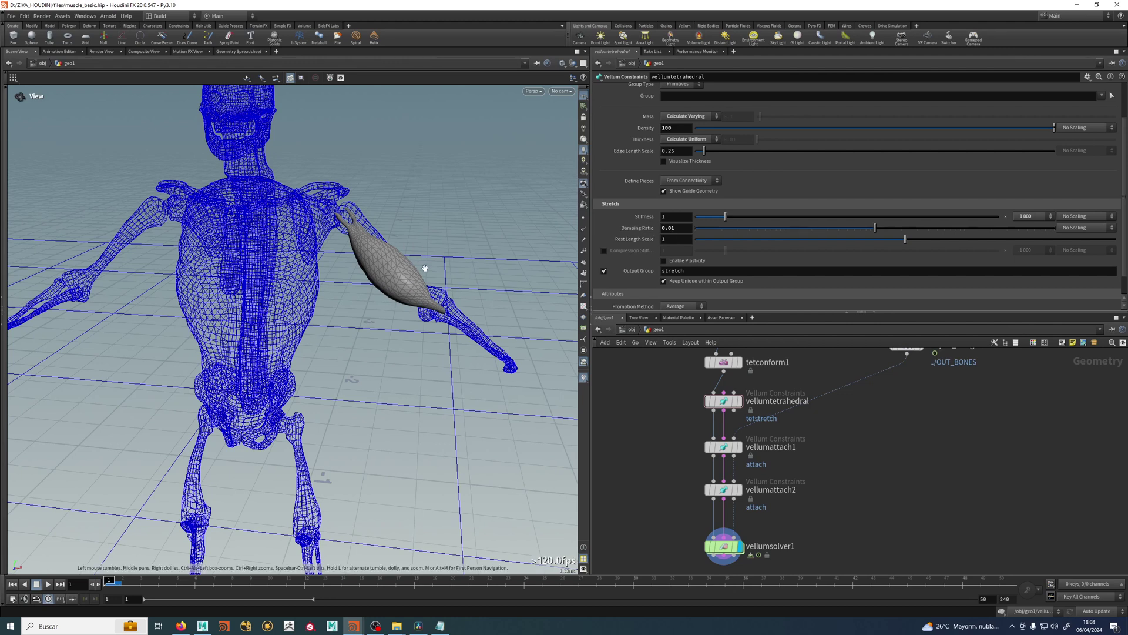
Step: Look inside the vellumsolver1 forces network, then go back up to the geo1 network
middle_drag(852, 429, 846, 440)
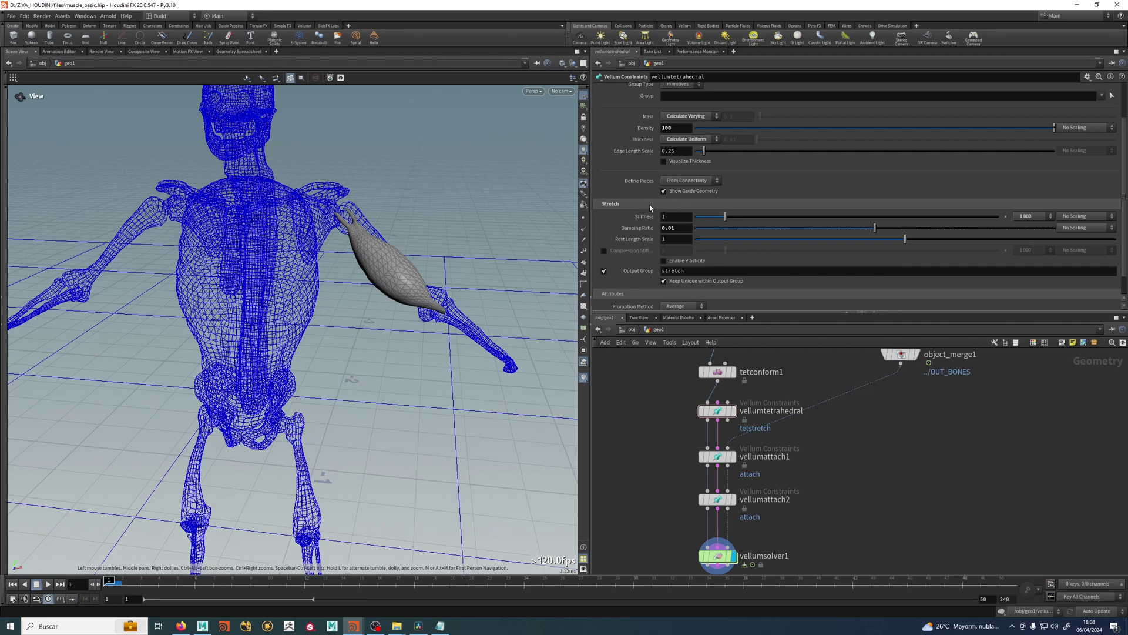
scroll(887, 418, down, 2)
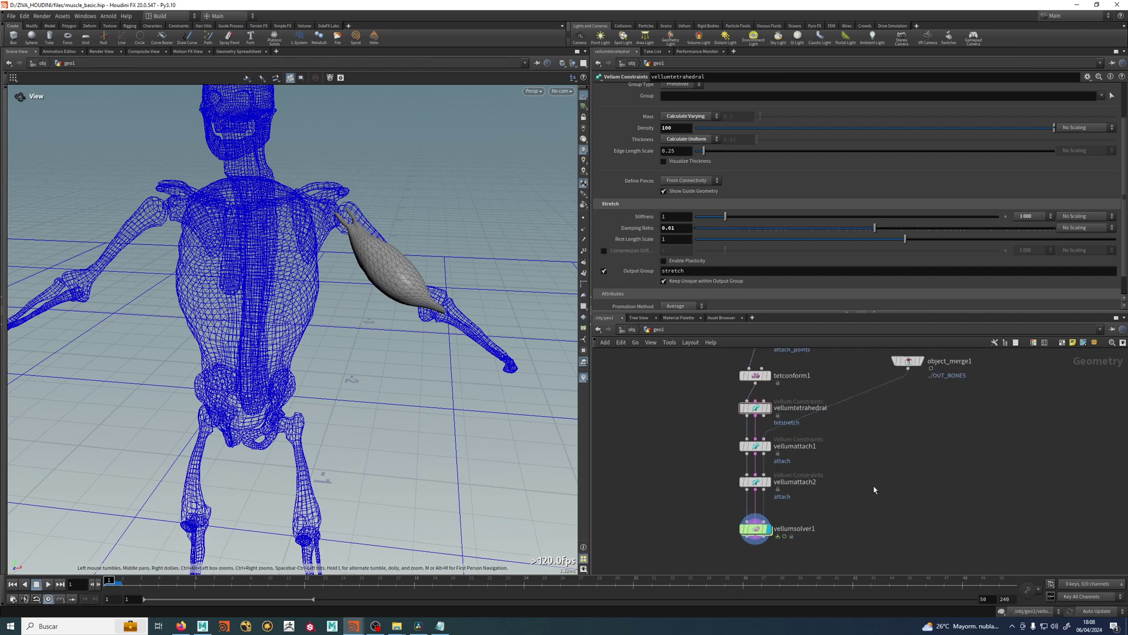
scroll(899, 470, up, 2)
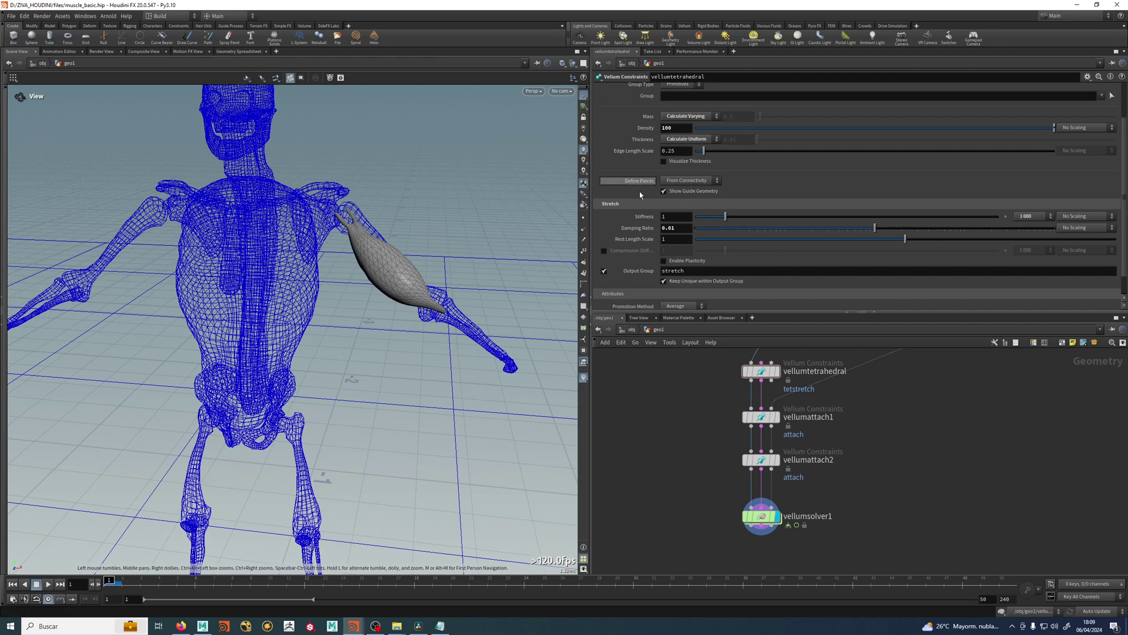
mouse_move(759, 516)
middle_drag(664, 472, 639, 471)
mouse_move(737, 515)
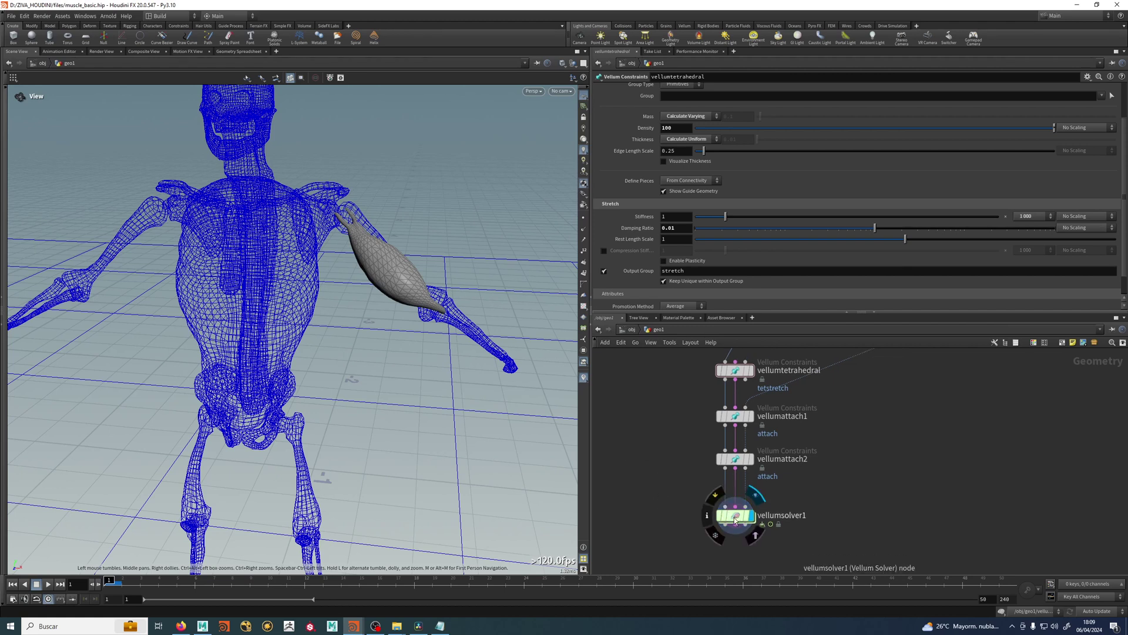
double_click(734, 517)
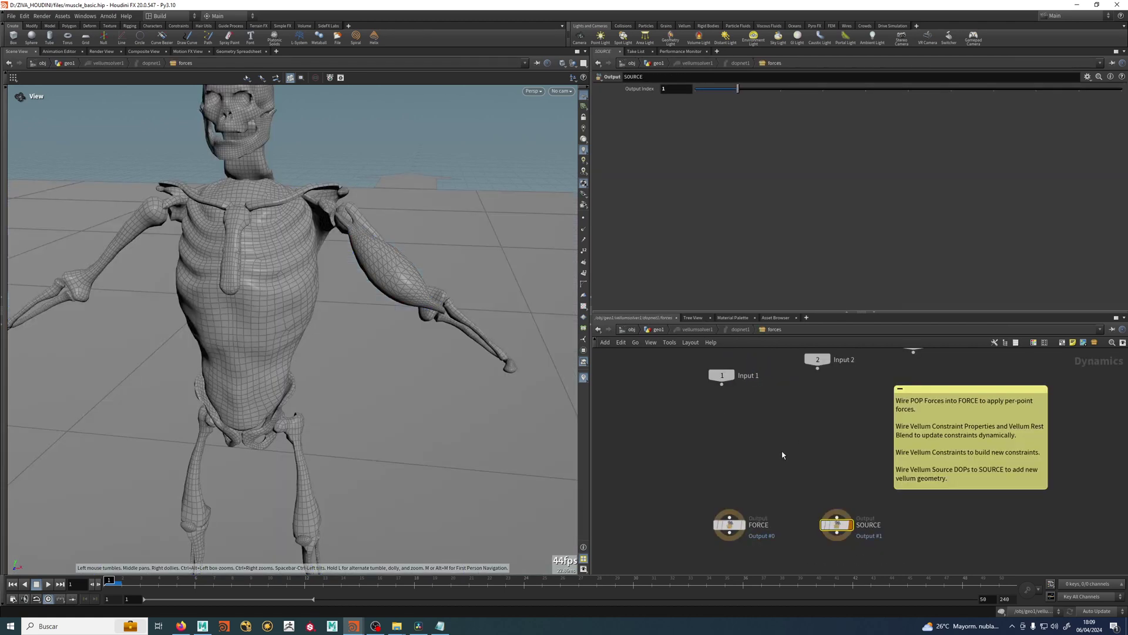
click(658, 329)
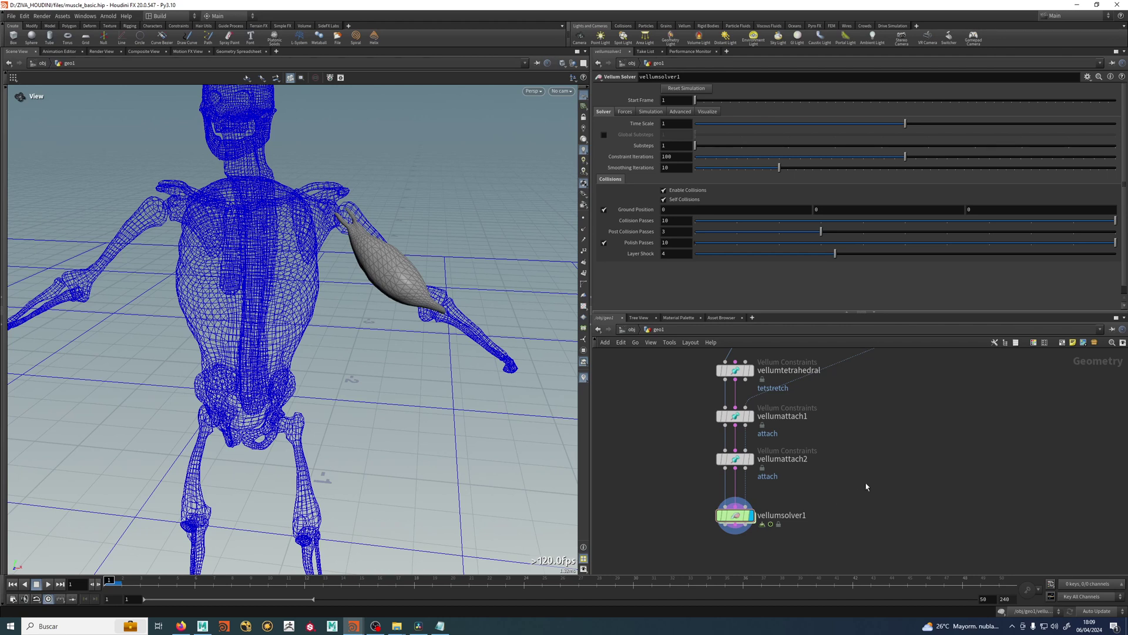
middle_drag(866, 486, 847, 477)
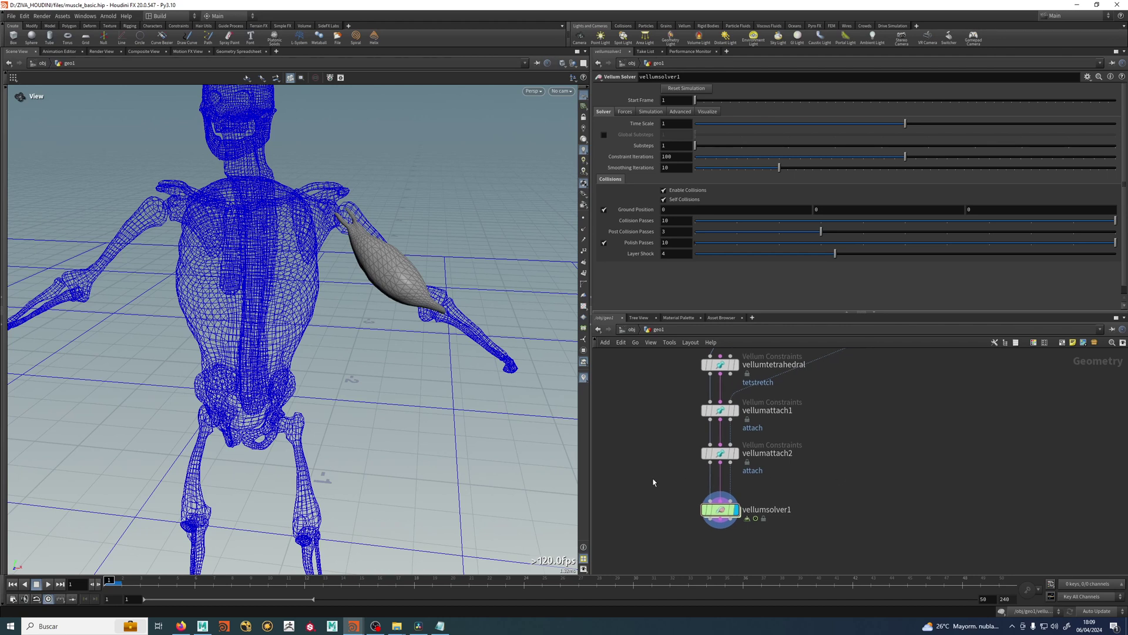
Step: Add a Vellum Constraint Properties node inside vellumsolver1 and wire it into the FORCE output
double_click(721, 513)
key(Tab)
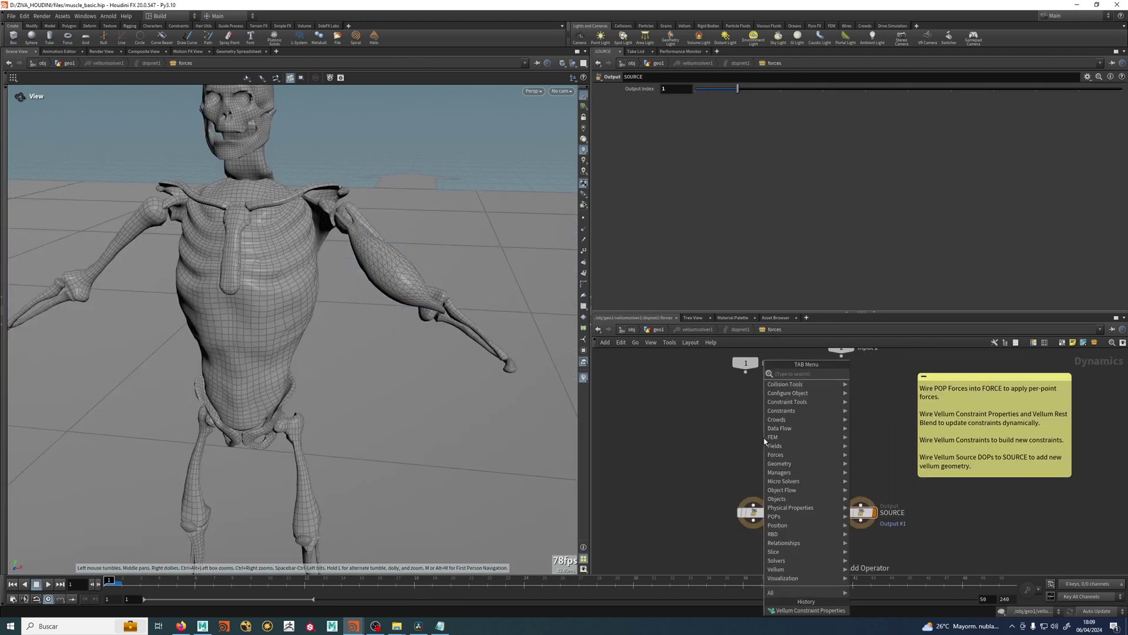
text(vel con)
key(Down)
key(Return)
key(Return)
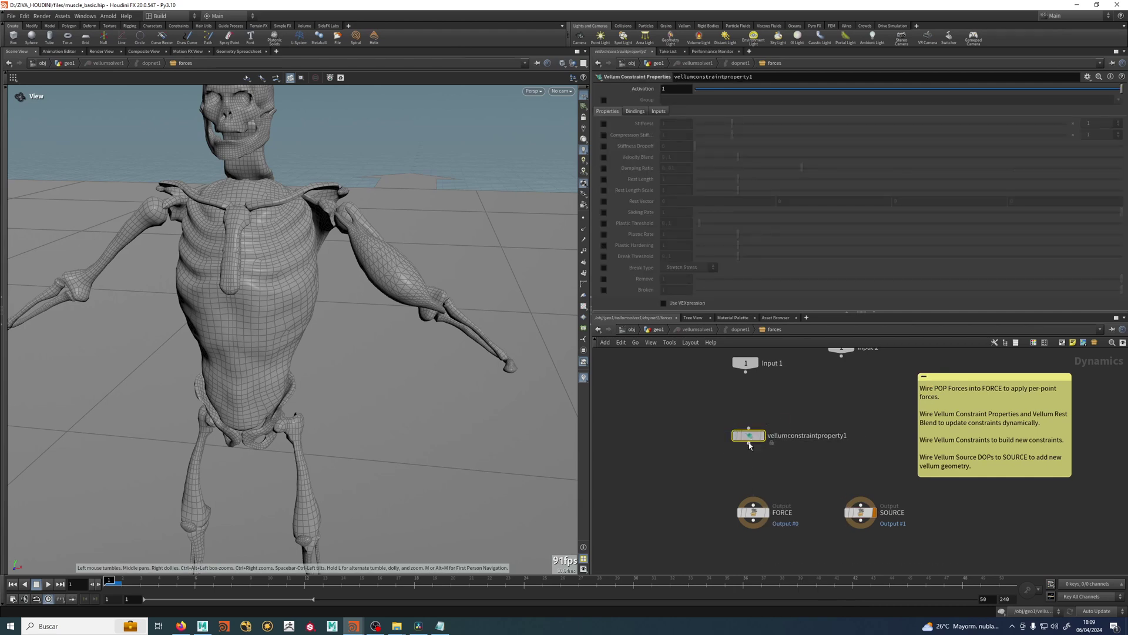
click(754, 452)
drag(753, 452, 754, 499)
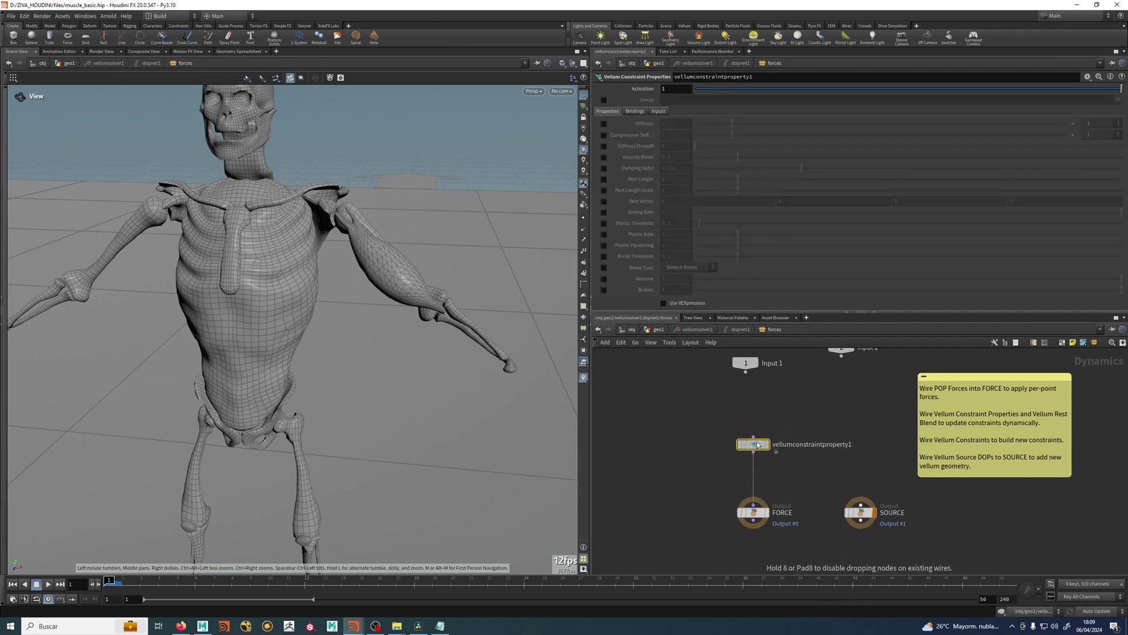
Step: Enable Rest Length Scale on the constraint properties node and keyframe it at 1 on frame 11
click(603, 190)
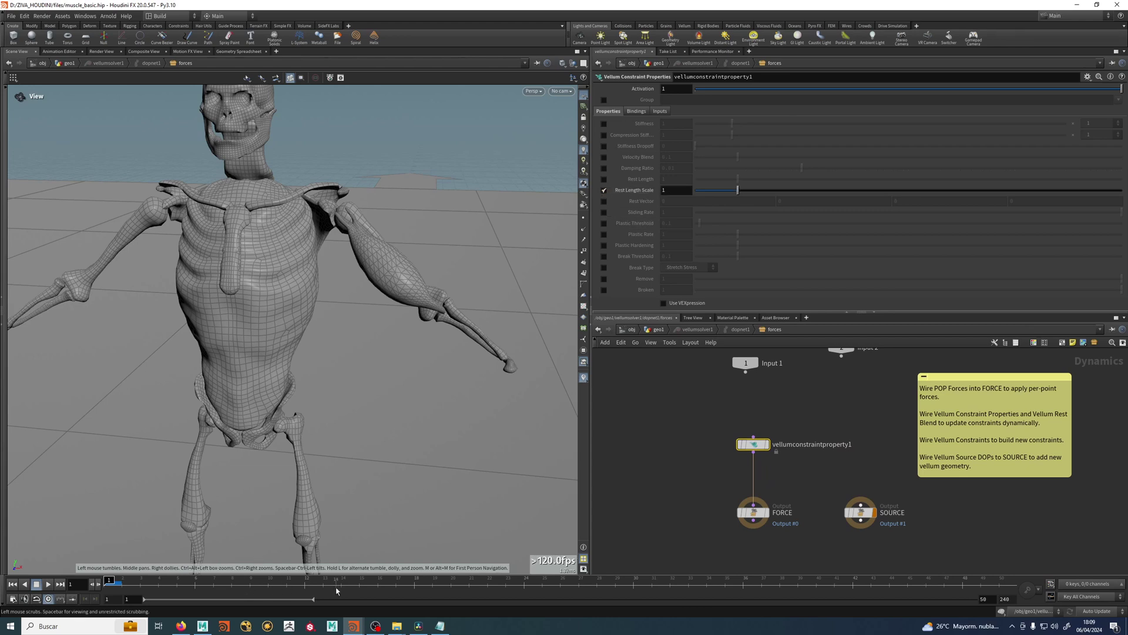
drag(304, 584, 287, 584)
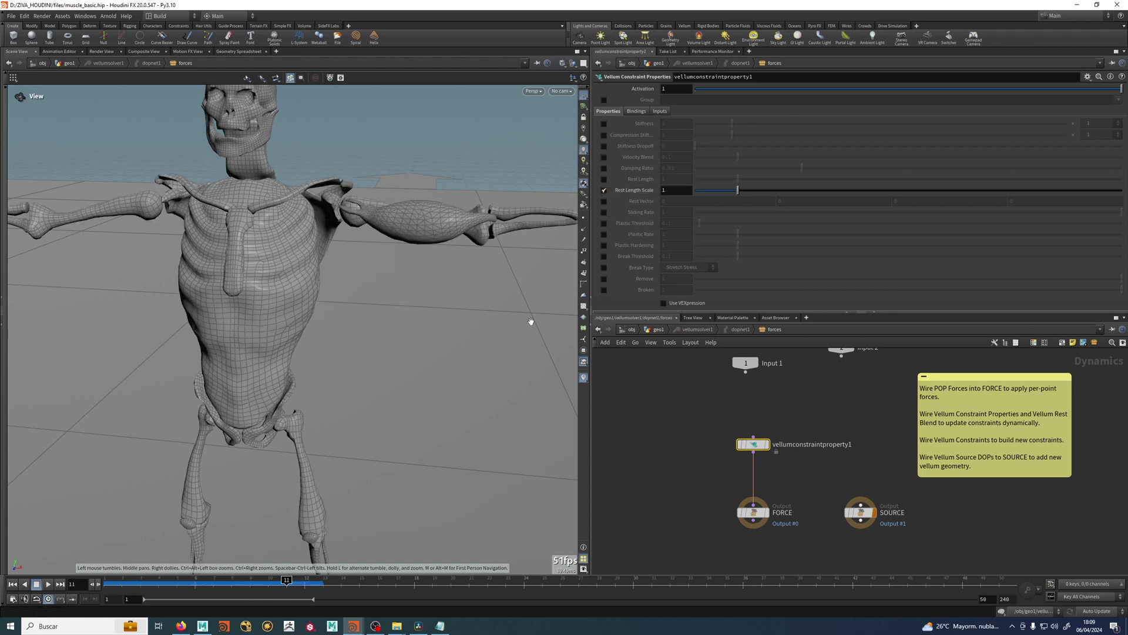
alt+click(643, 190)
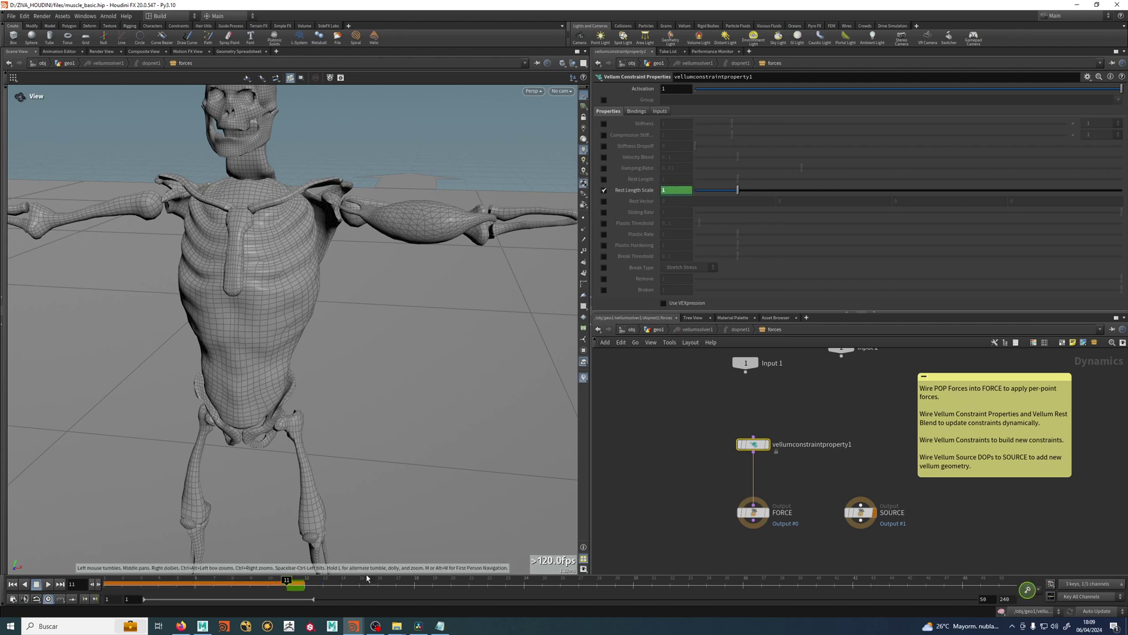
Step: Keyframe the Rest Length Scale at 0.5 on frame 17
click(395, 586)
click(668, 191)
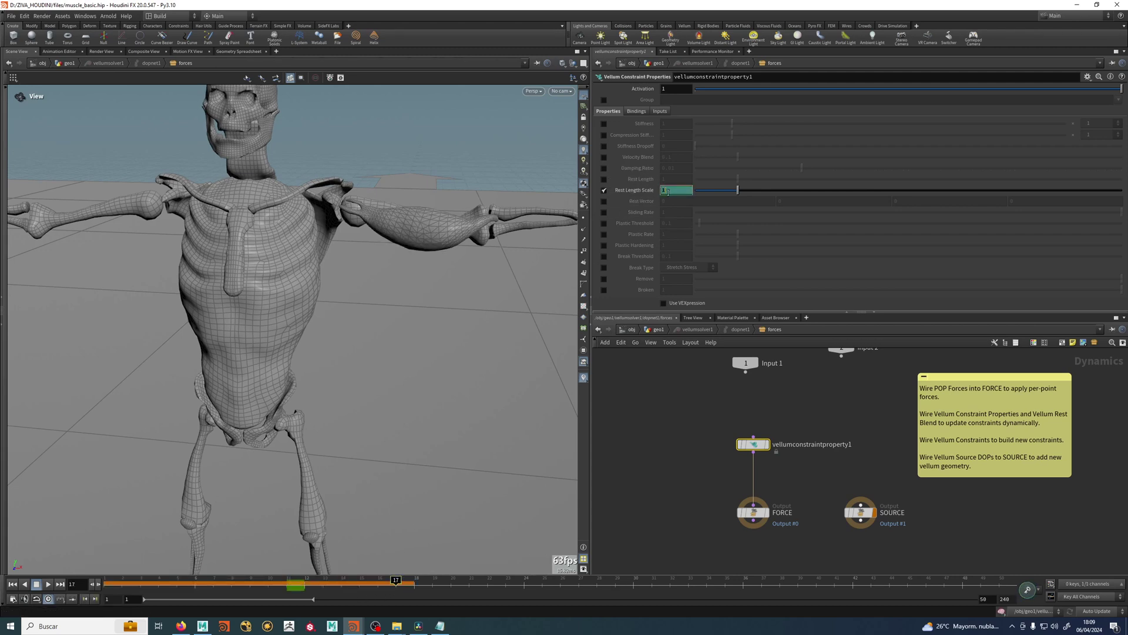
text(0.5)
key(Return)
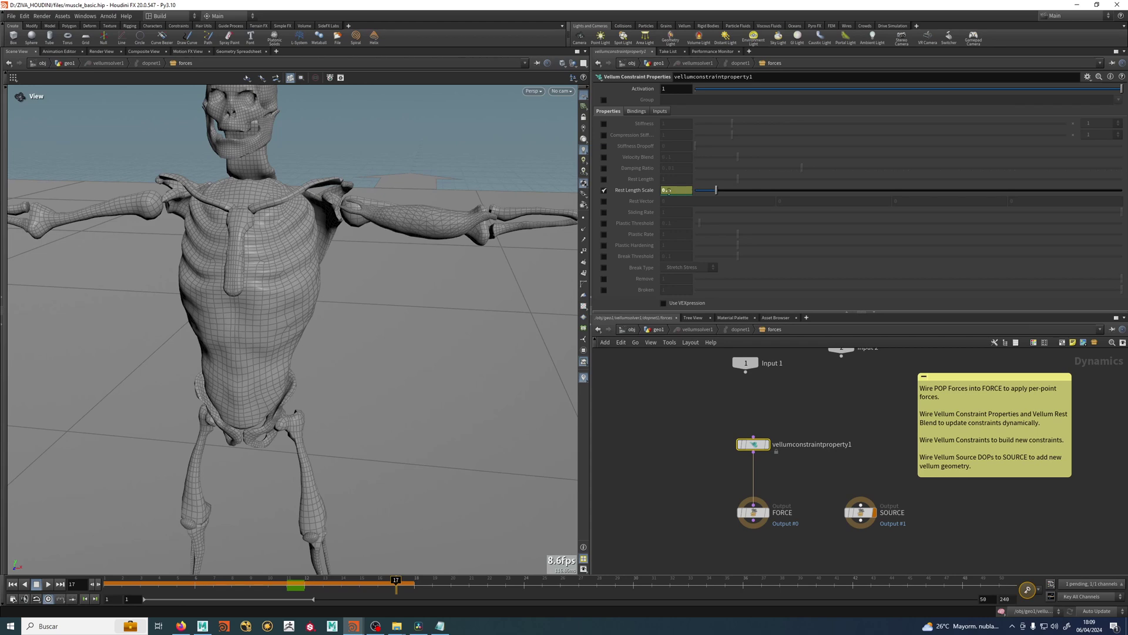
alt+click(638, 192)
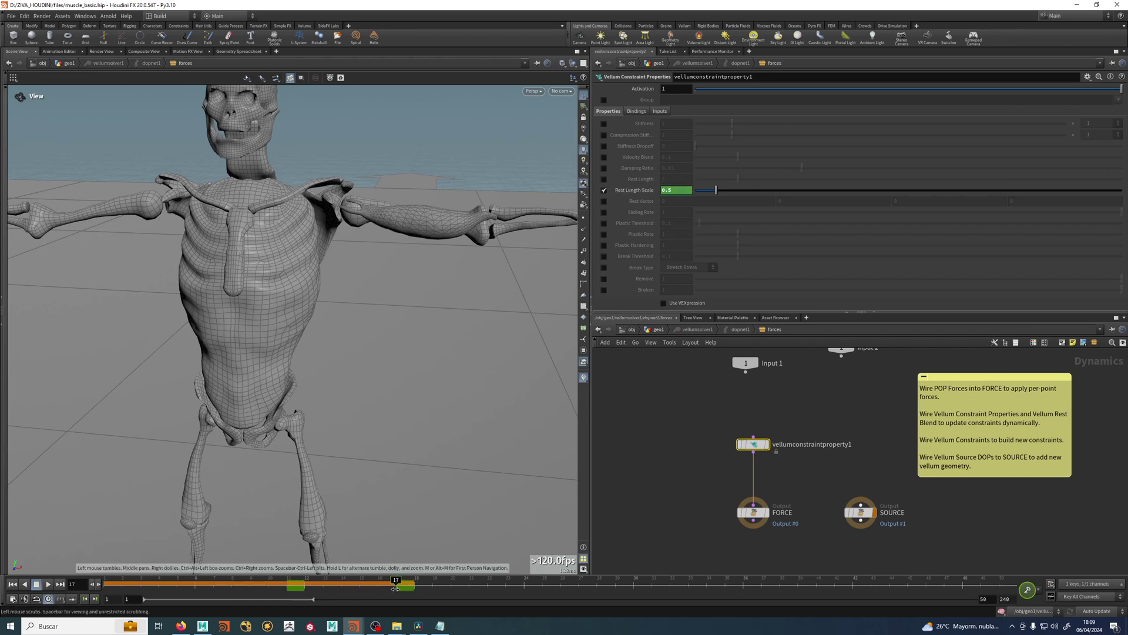
Step: Go back up to the geo1 network, play the simulation from the first frame and rewind it
click(12, 585)
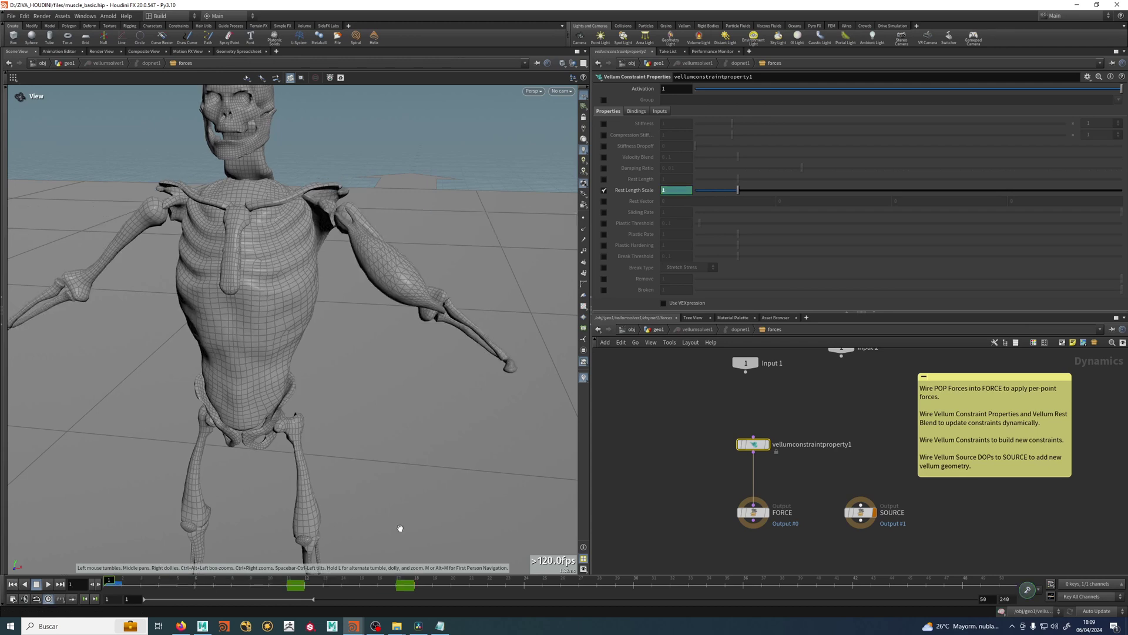
click(656, 329)
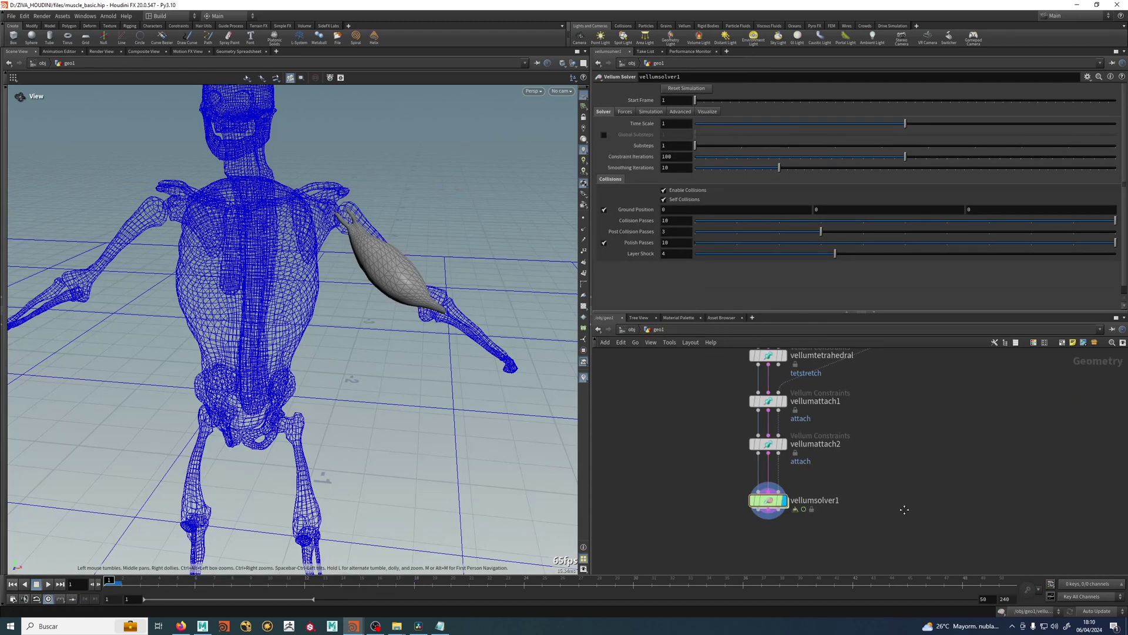
click(47, 584)
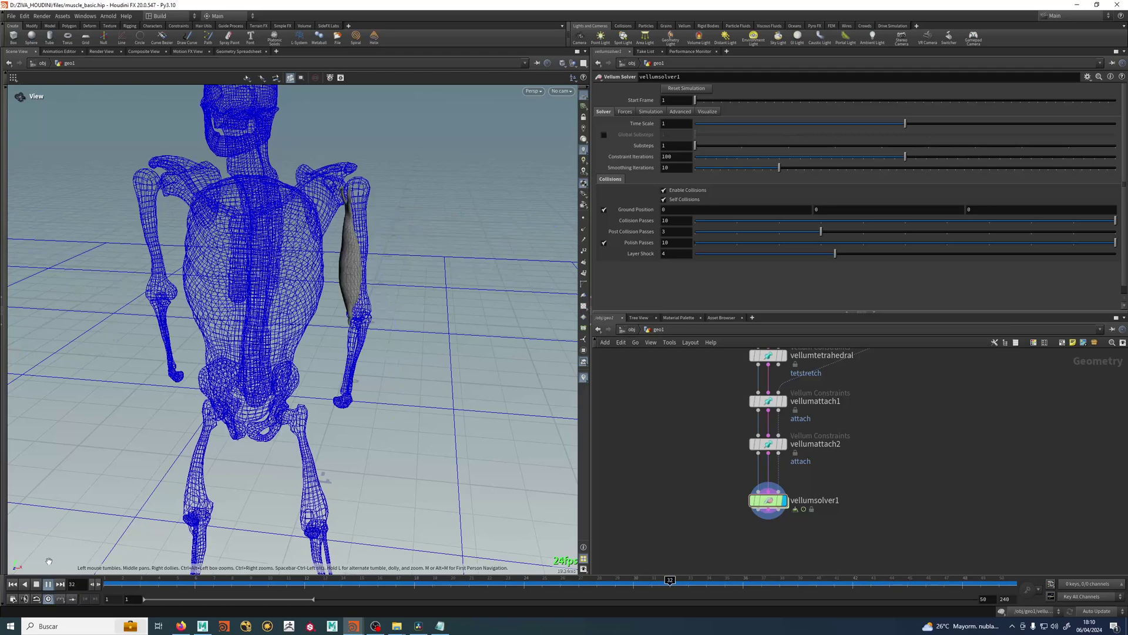
click(13, 586)
click(12, 584)
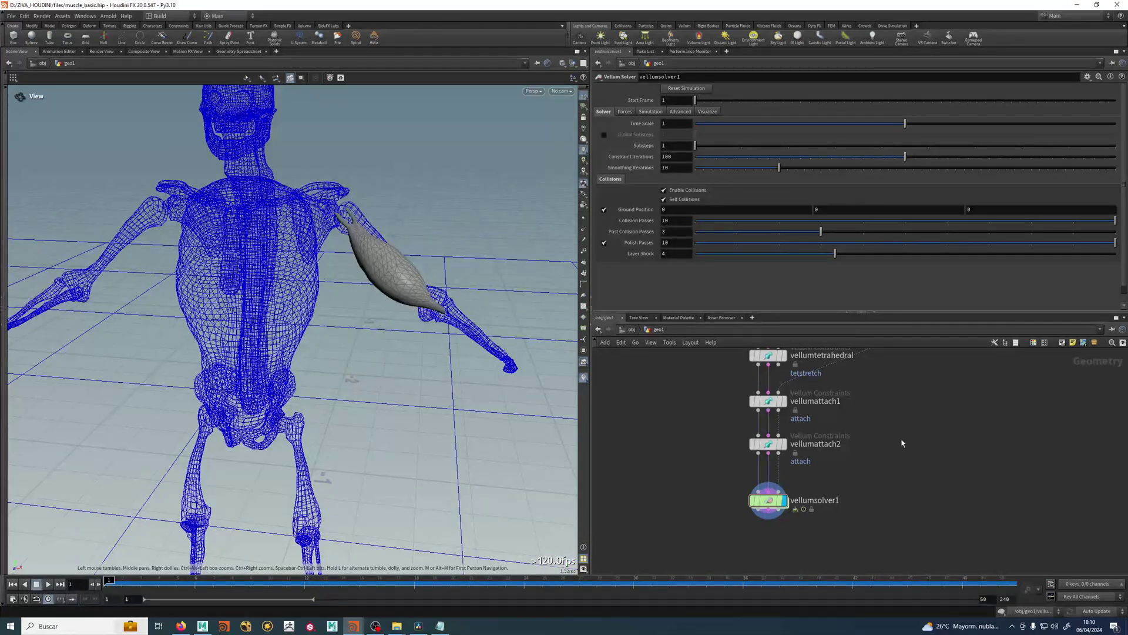
Step: Display the object_merge1 node that brings in the bones
scroll(902, 443, down, 4)
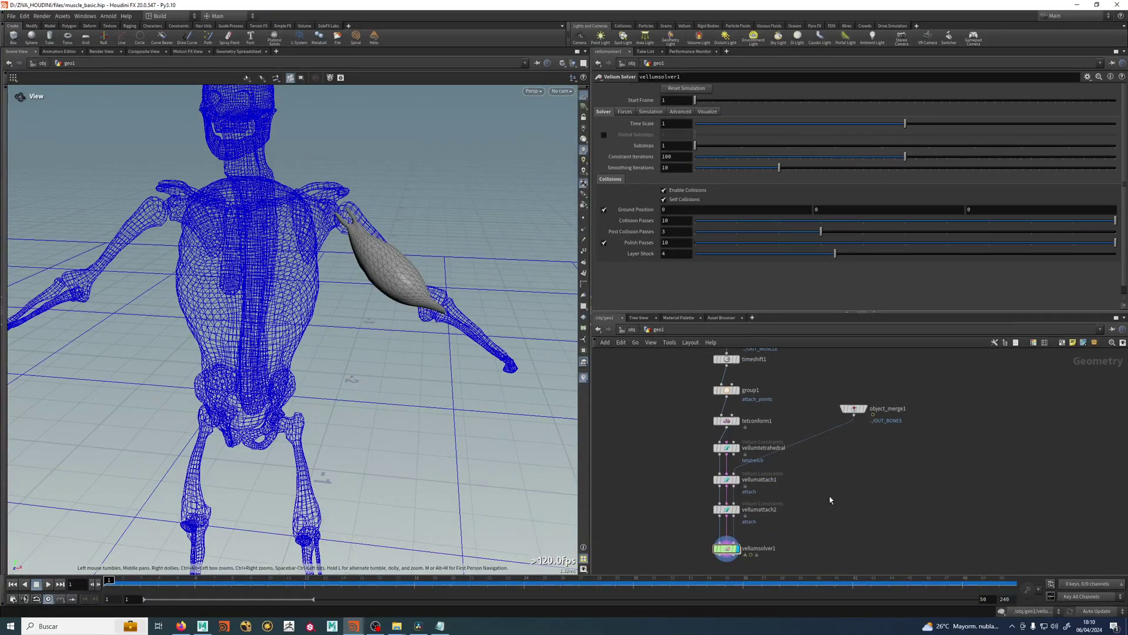
scroll(847, 440, up, 1)
click(868, 403)
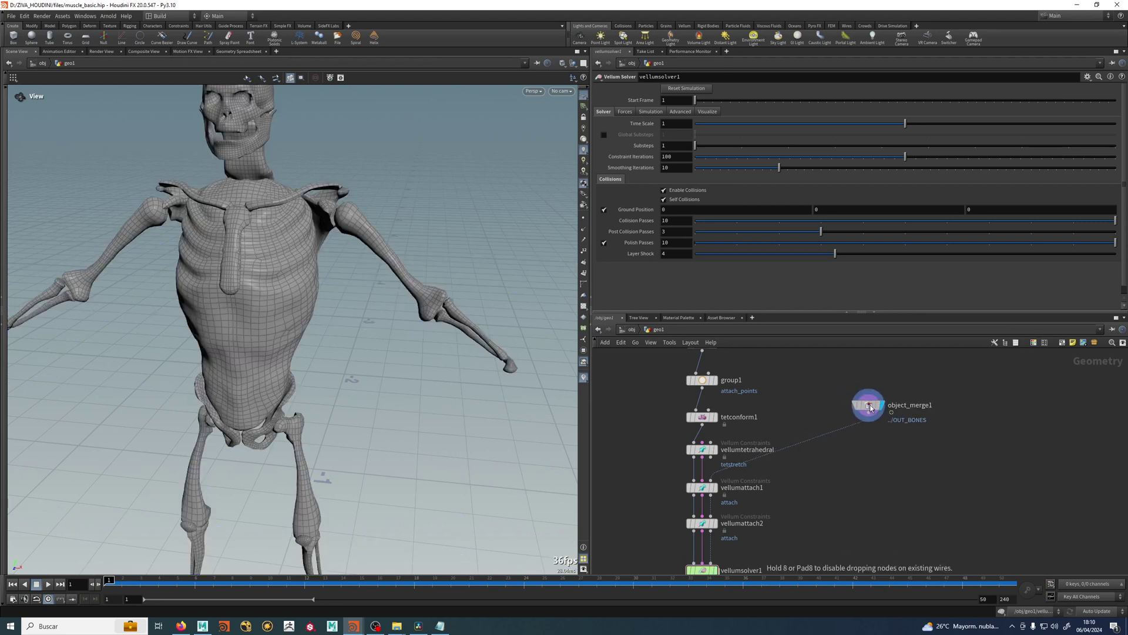
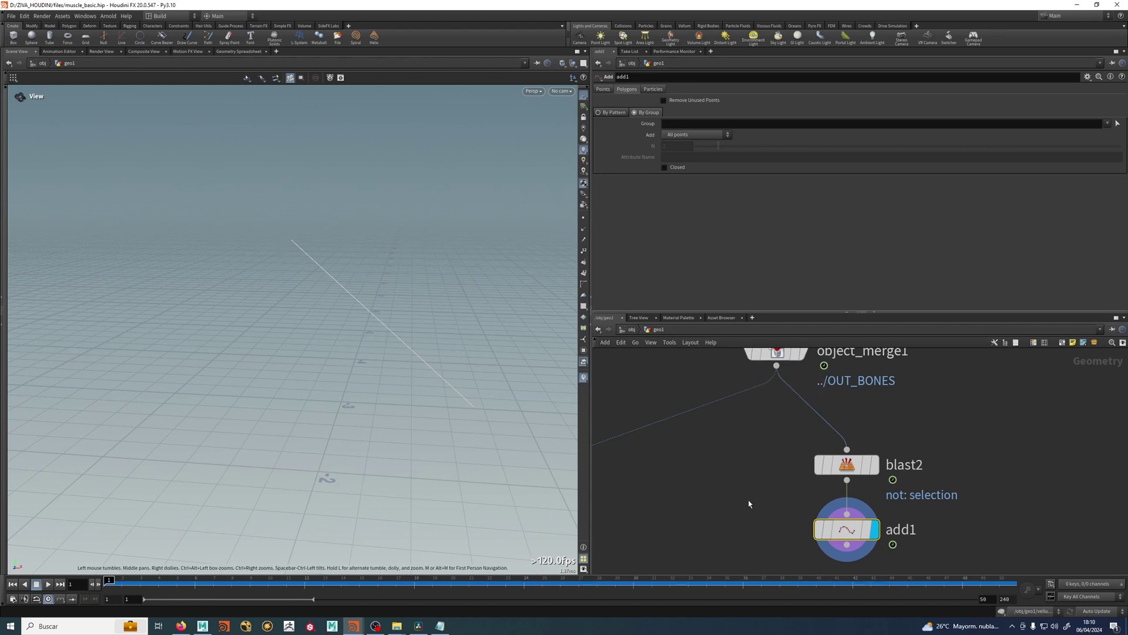
Step: Scrub through the timeline with the add1 line displayed to examine how its length changes
middle_drag(751, 501, 722, 429)
click(818, 473)
click(816, 511)
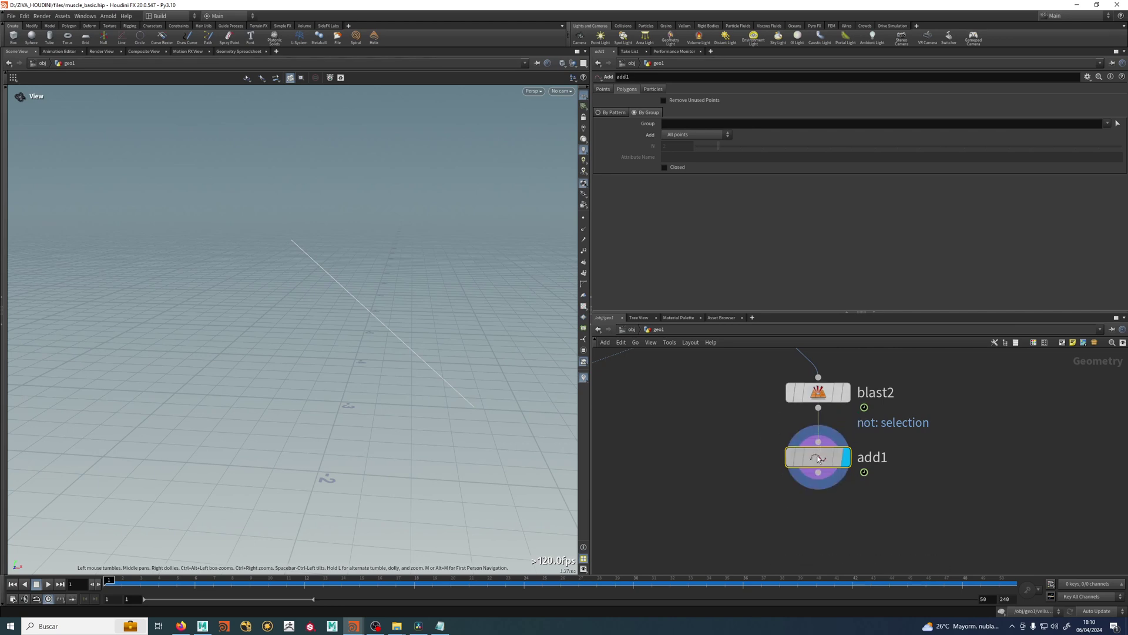
drag(818, 458, 818, 451)
scroll(352, 322, down, 5)
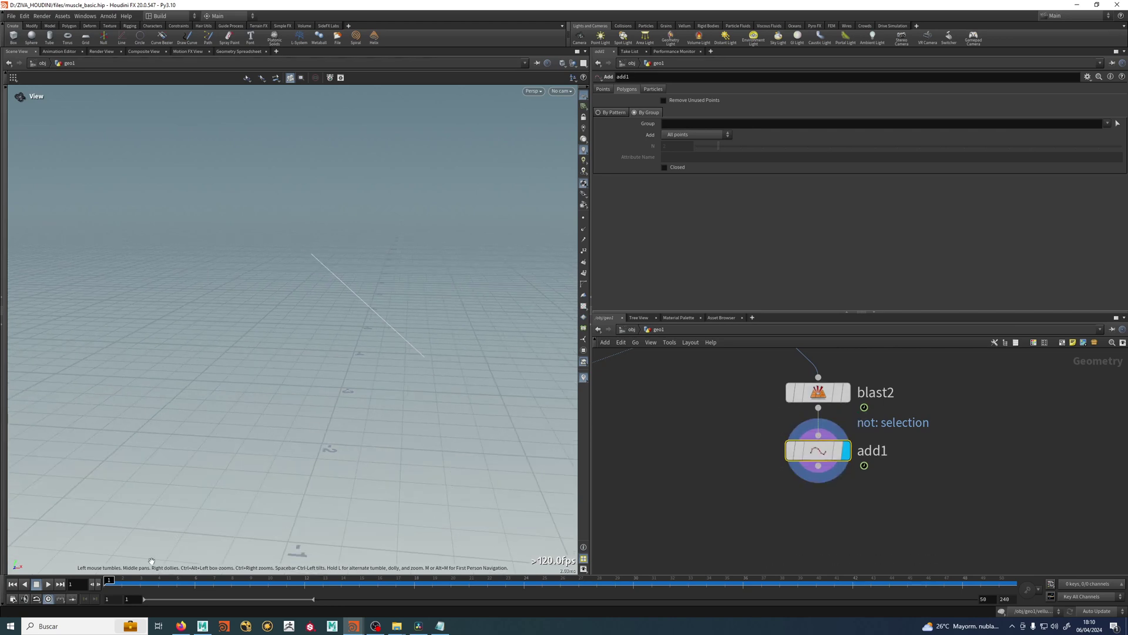
drag(141, 585, 791, 595)
Step: Display the object_merge1 bones while scrubbing the timeline, and switch the display back to add1
middle_drag(849, 411, 837, 497)
click(764, 368)
middle_drag(735, 479, 728, 413)
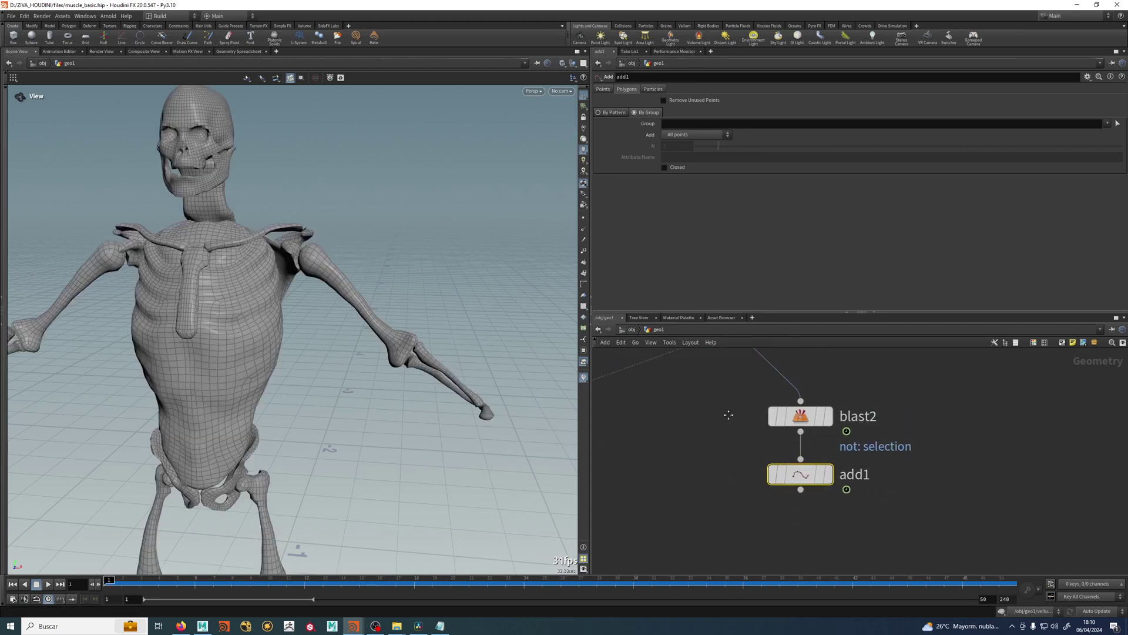
click(818, 473)
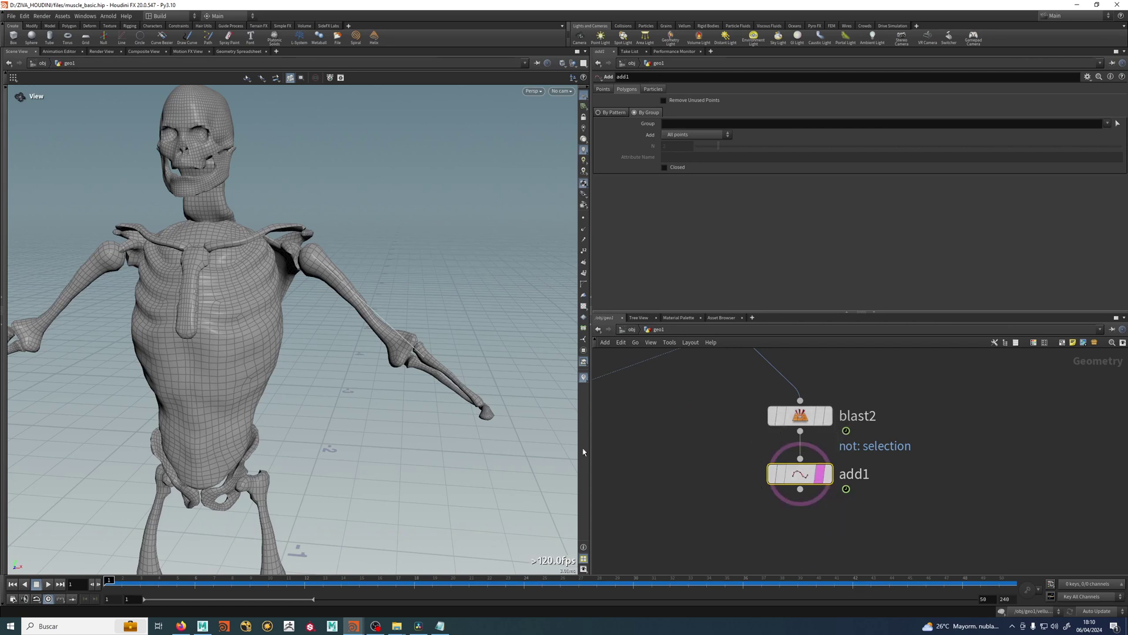
drag(415, 583, 107, 585)
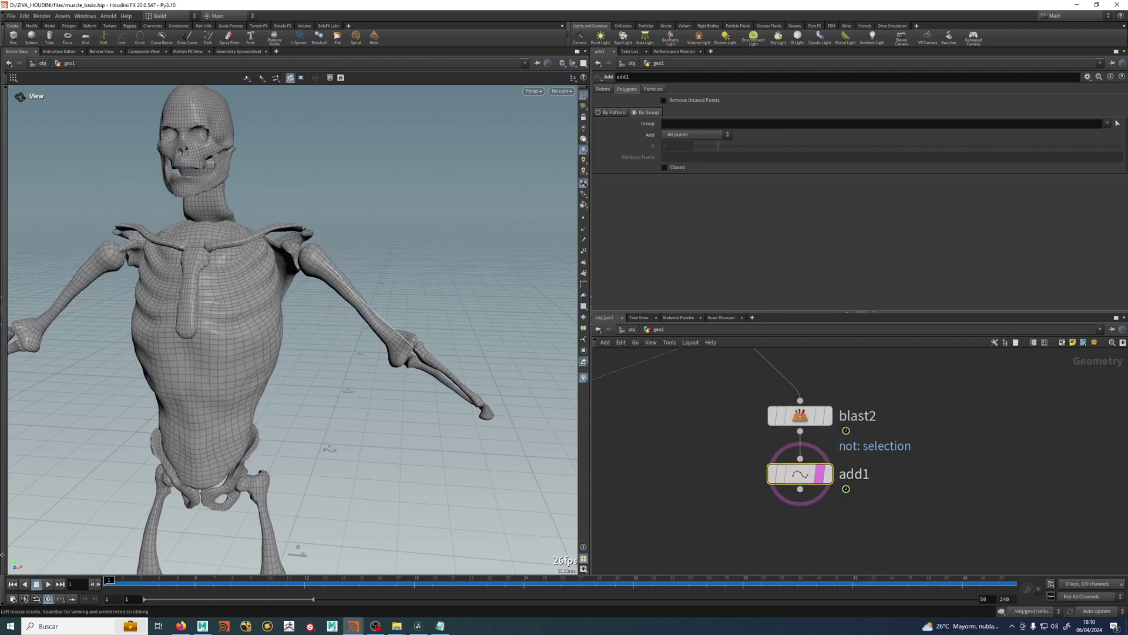
click(827, 473)
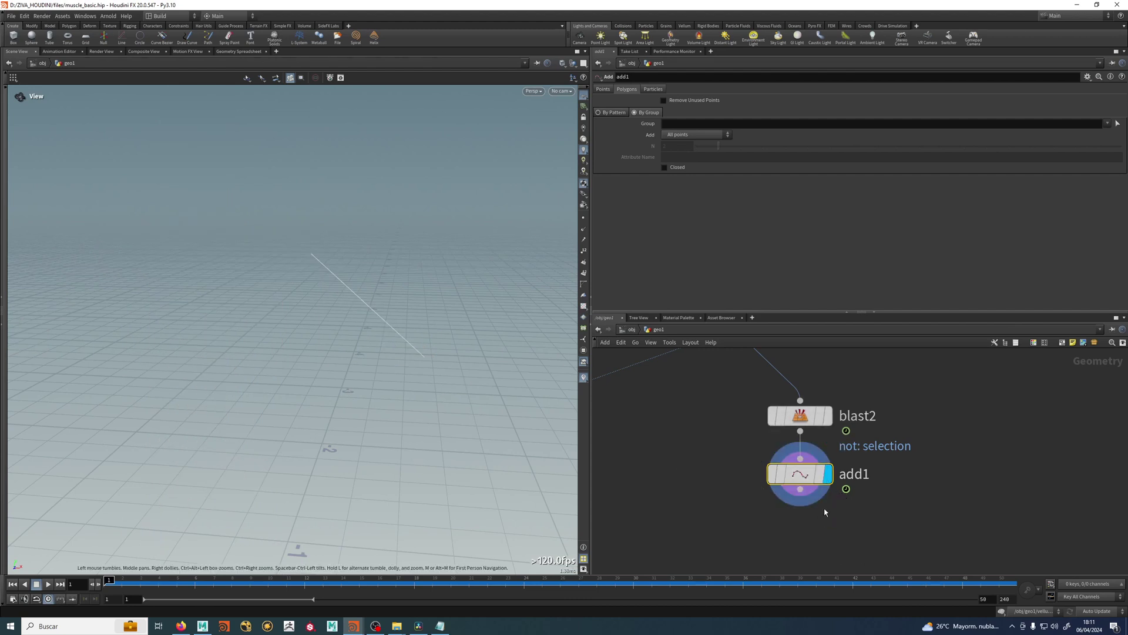
Step: Add a Measure node after add1 and set its measurement to Perimeter / Length
middle_drag(755, 529, 785, 485)
key(Tab)
mouse_move(820, 482)
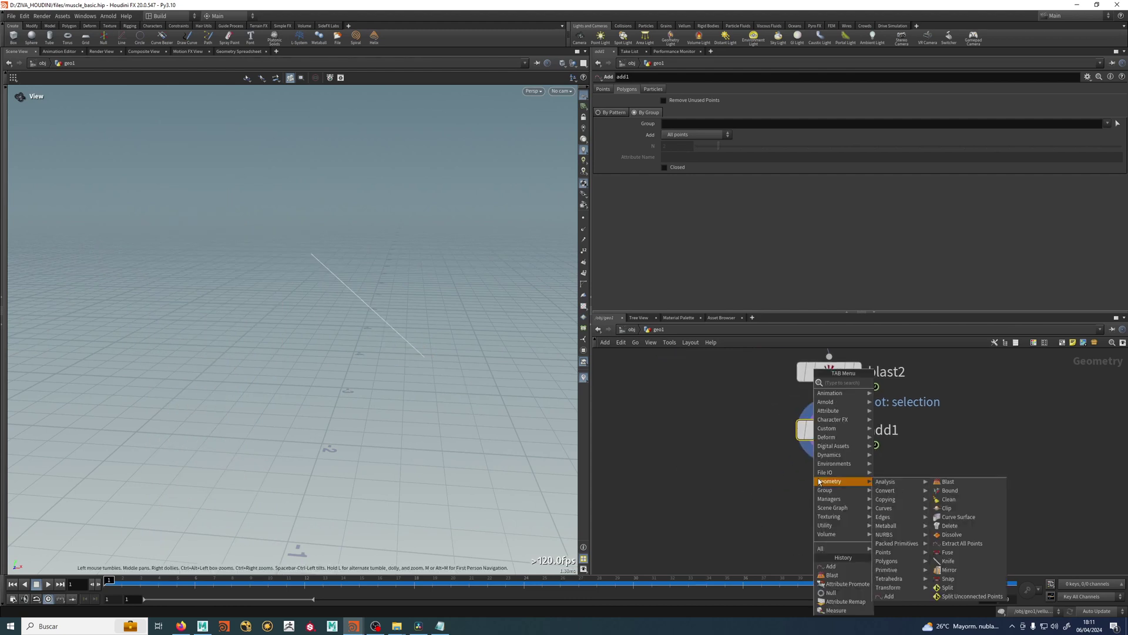
text(mea)
key(Return)
click(818, 477)
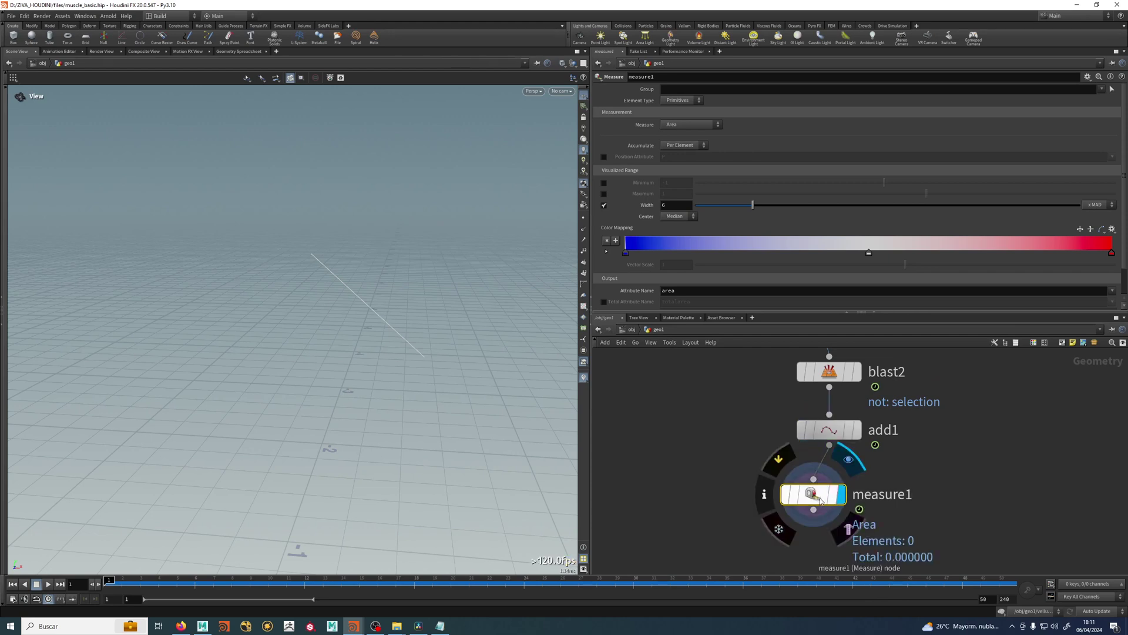
drag(838, 500, 853, 490)
click(694, 124)
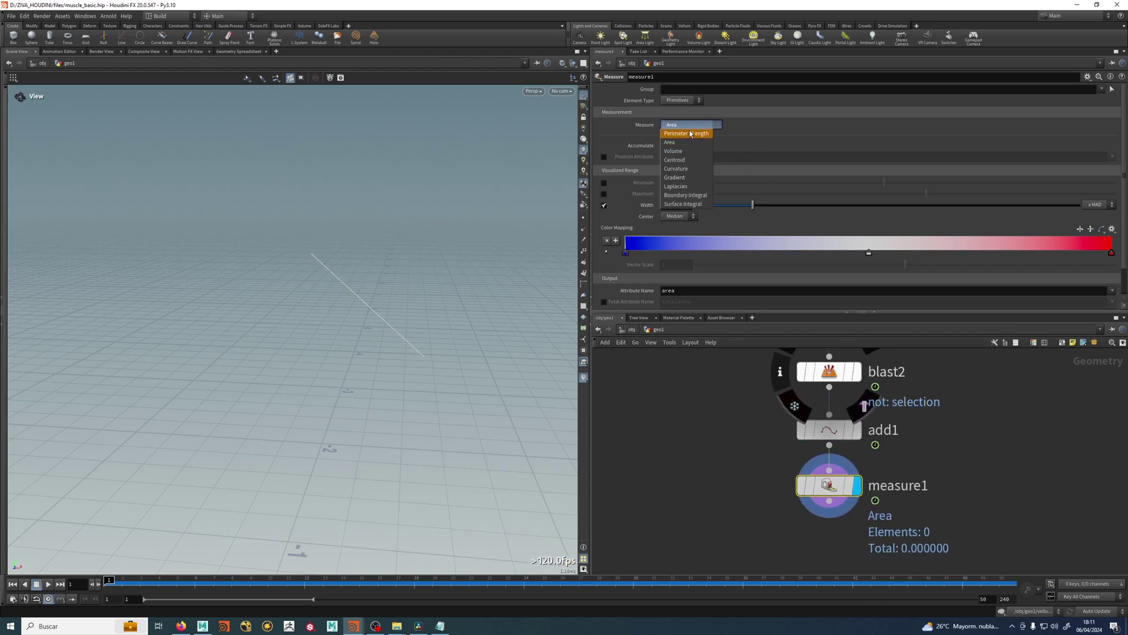
click(692, 132)
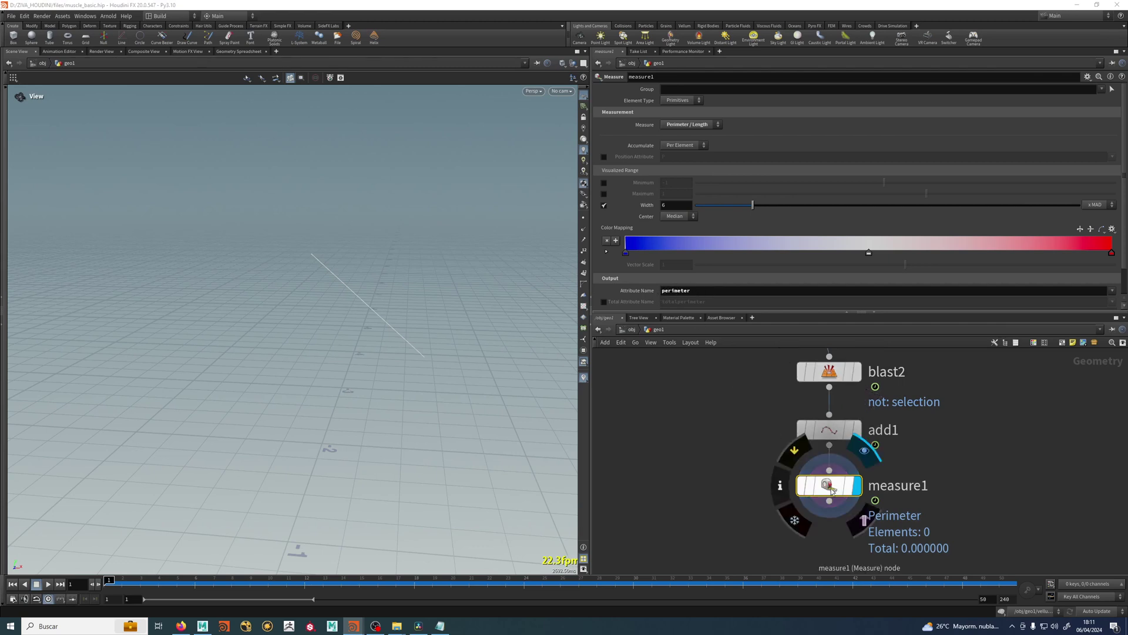
Step: Visualize measure1's perimeter attribute in the viewport from the node info
click(782, 483)
click(908, 459)
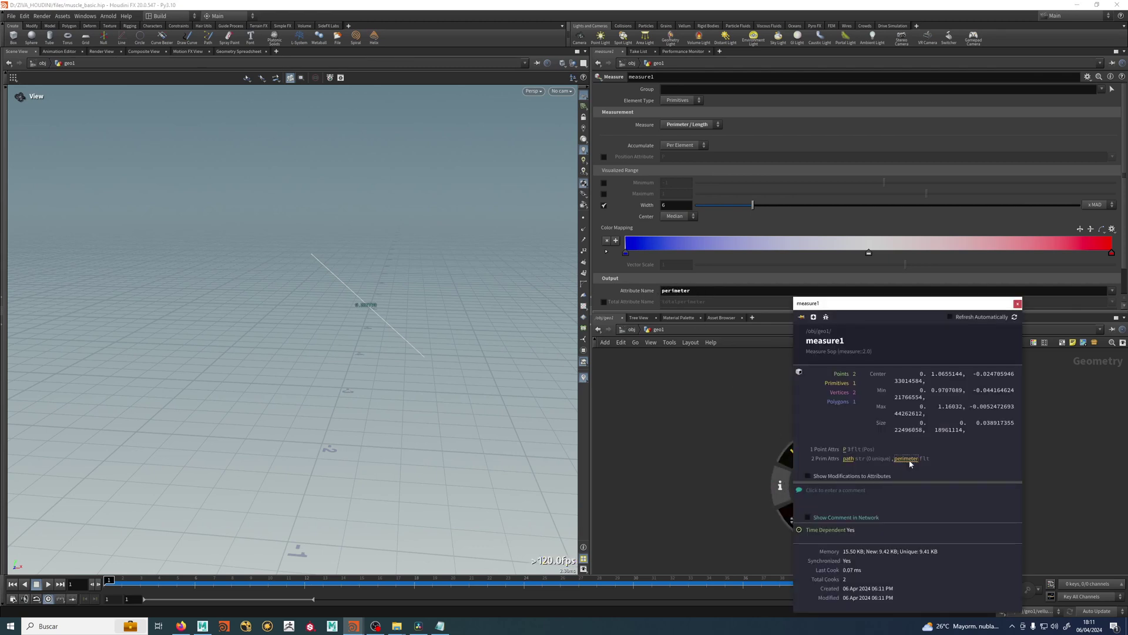
click(1018, 303)
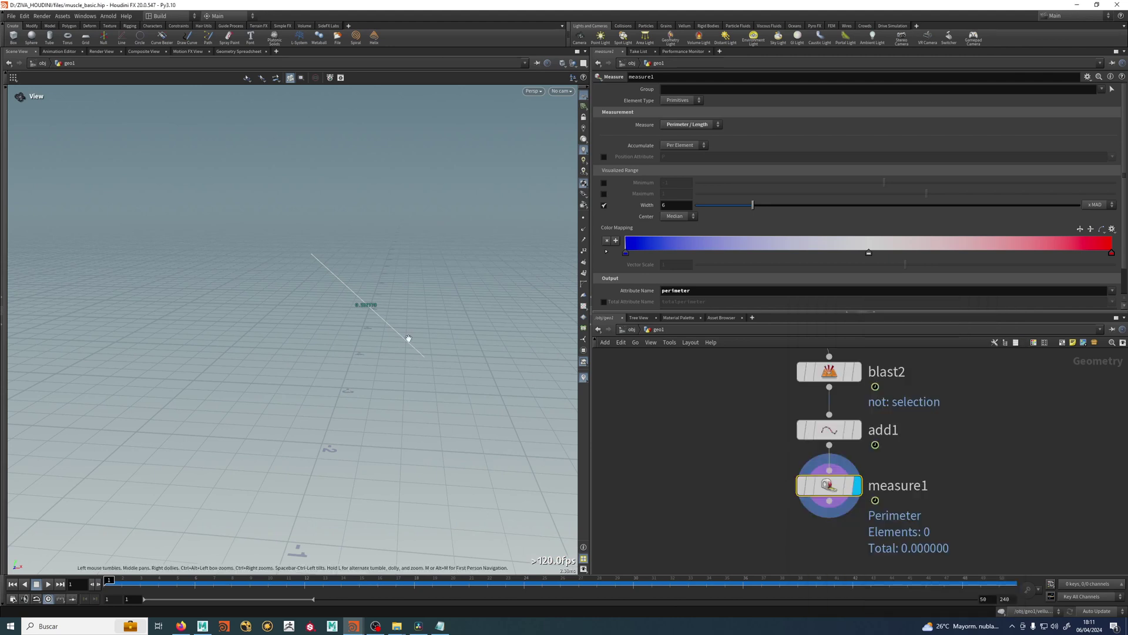
scroll(507, 382, up, 3)
right_drag(506, 382, 497, 311)
middle_drag(497, 312, 445, 399)
right_drag(370, 370, 293, 323)
middle_drag(294, 323, 308, 338)
drag(401, 393, 433, 383)
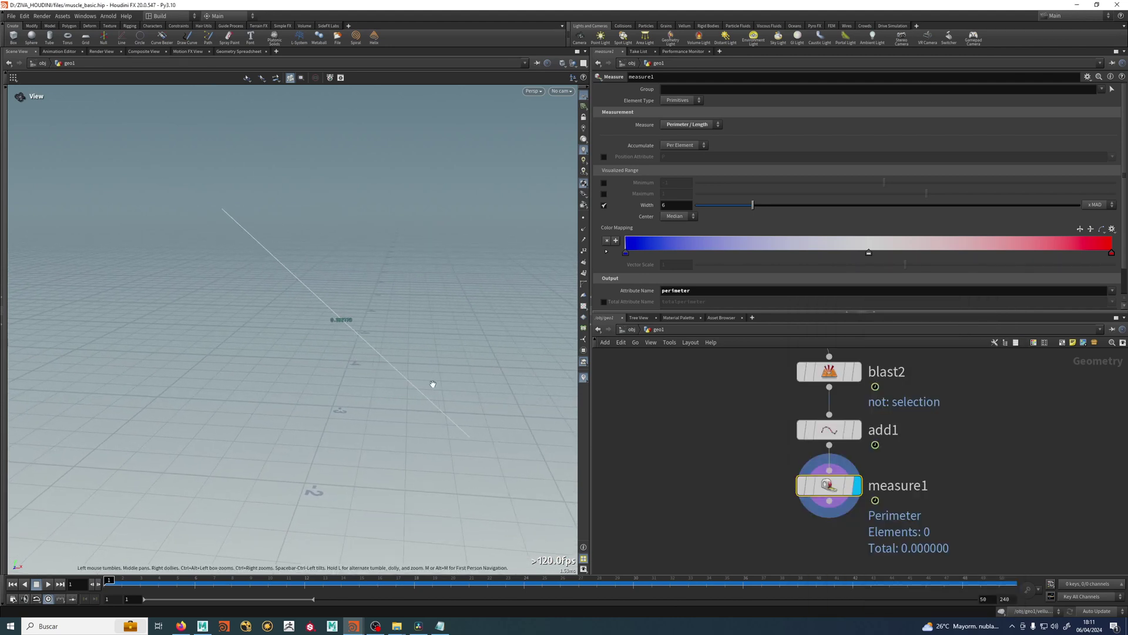
Step: Try the Color type on the perimeter visualizer and return it to Marker, keeping visualization on
click(585, 378)
click(584, 379)
right_click(584, 382)
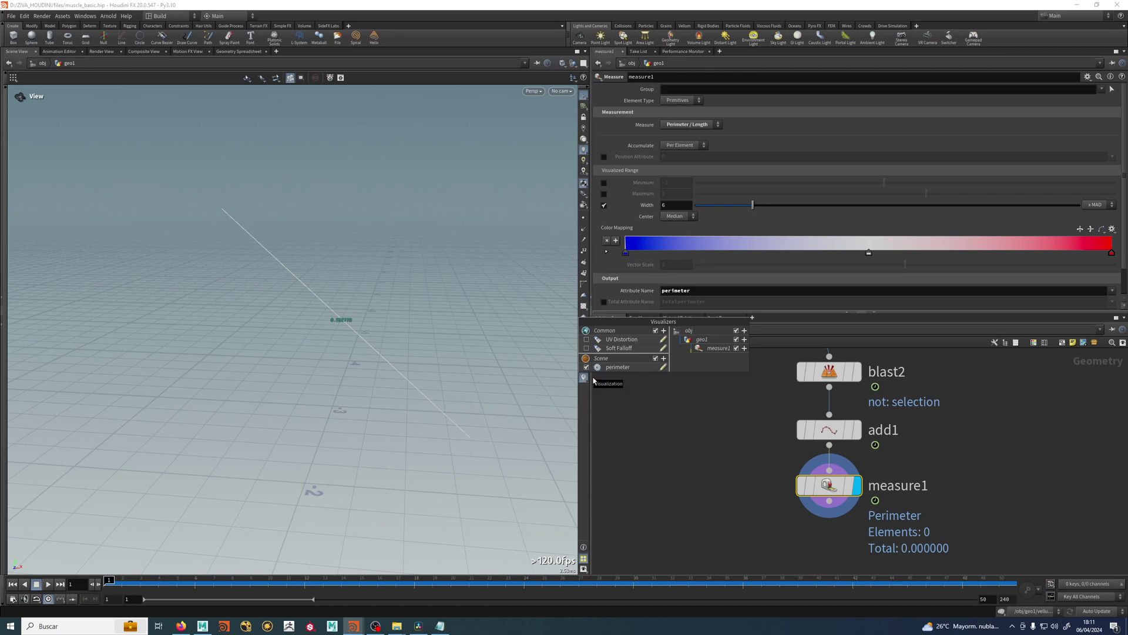
click(662, 368)
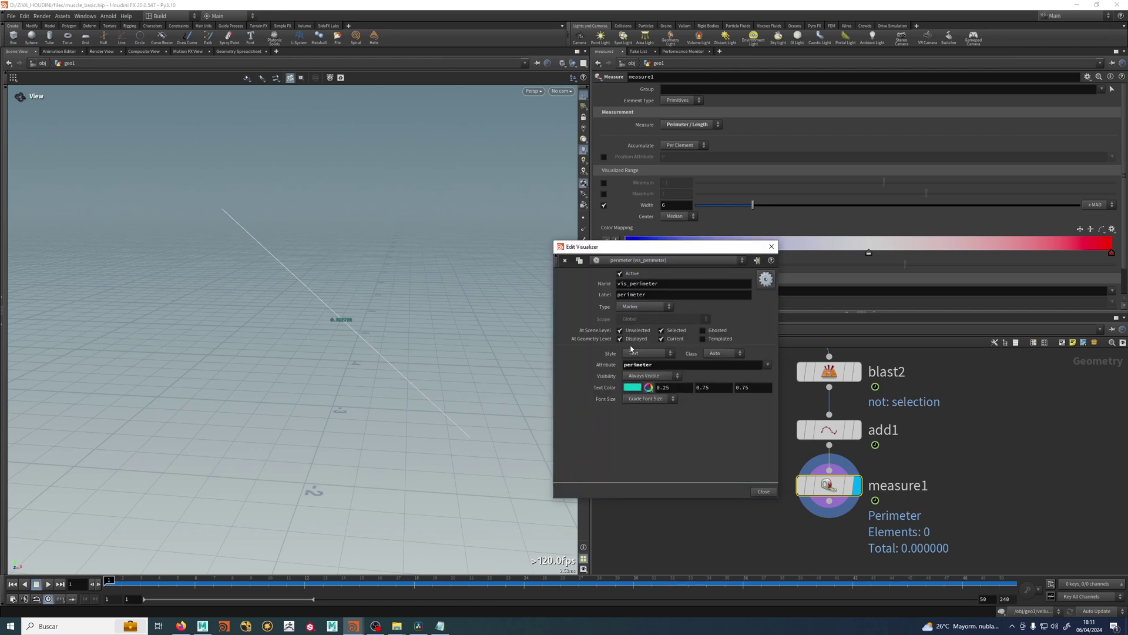
click(638, 306)
click(638, 323)
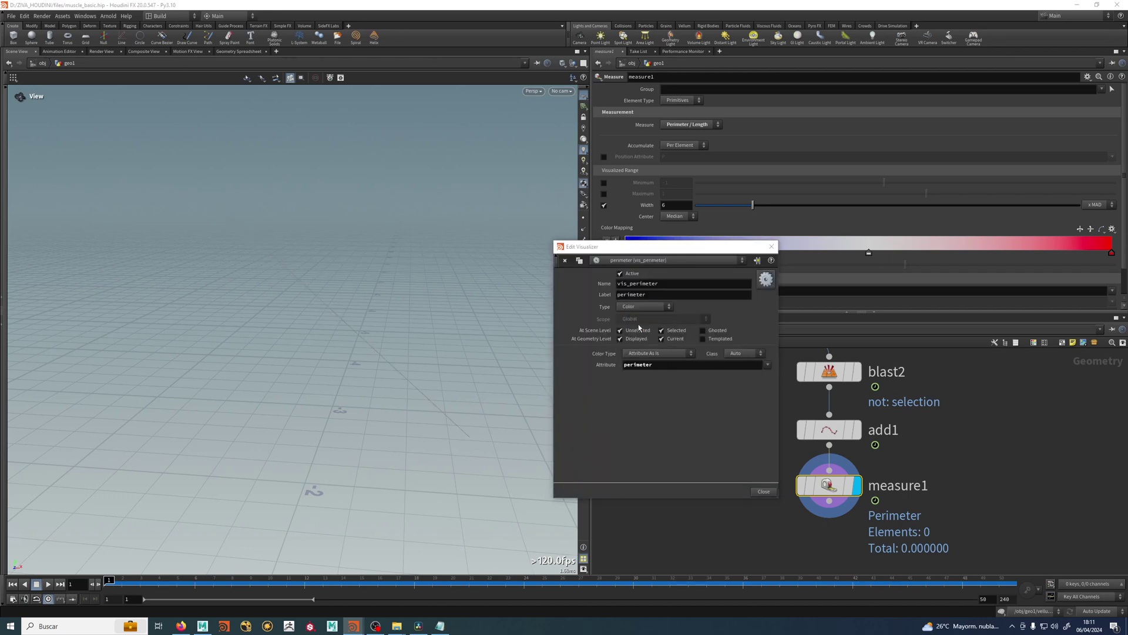
click(657, 308)
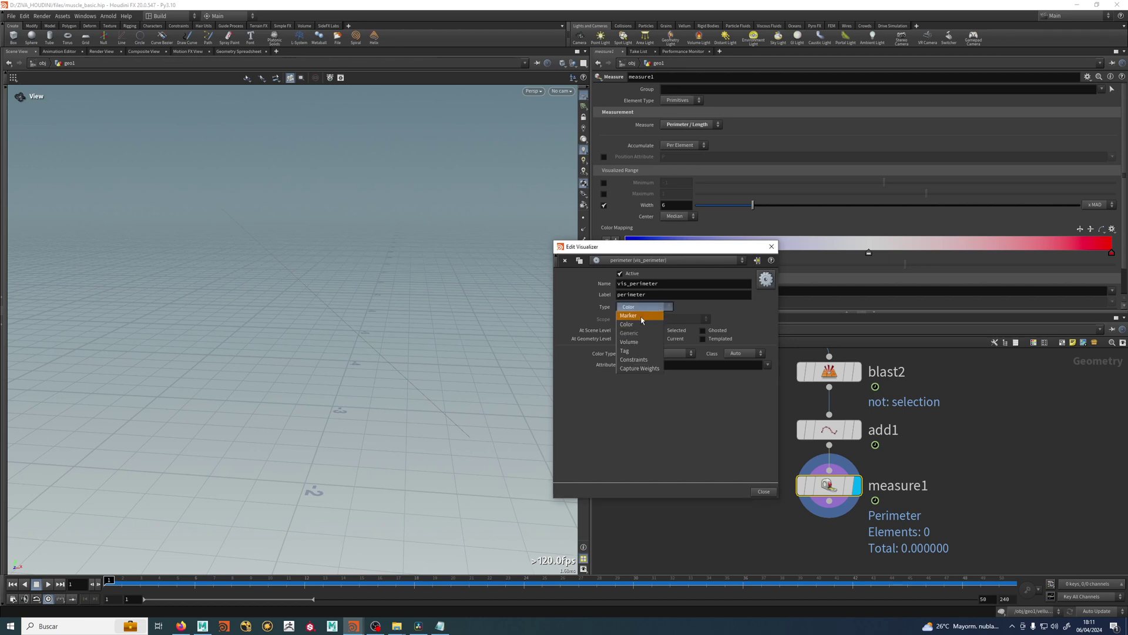
click(642, 318)
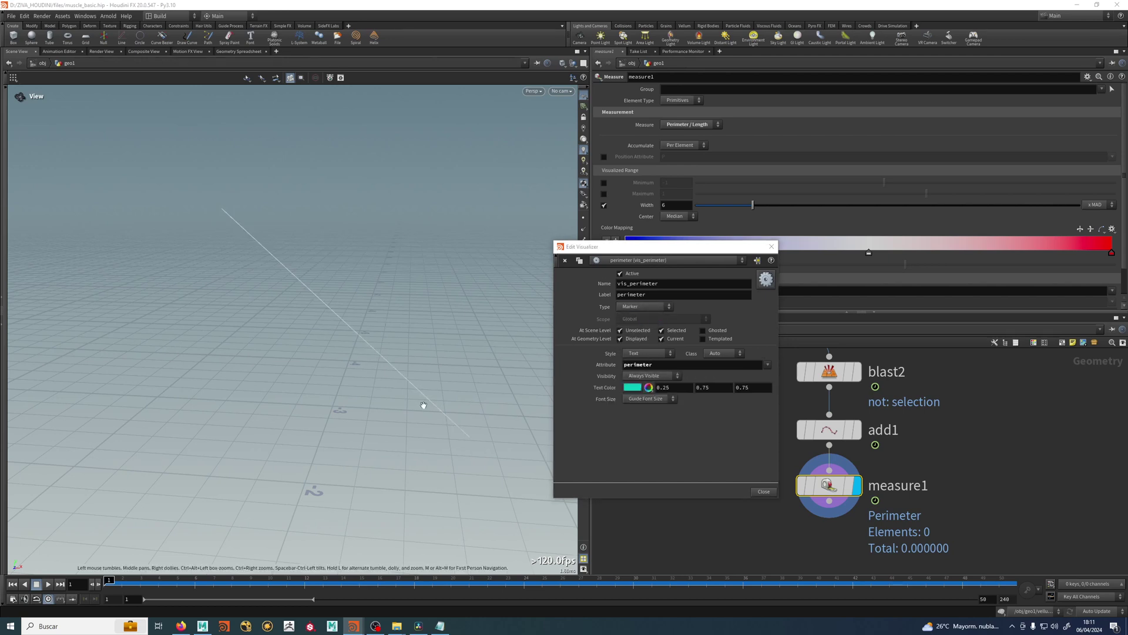
click(762, 491)
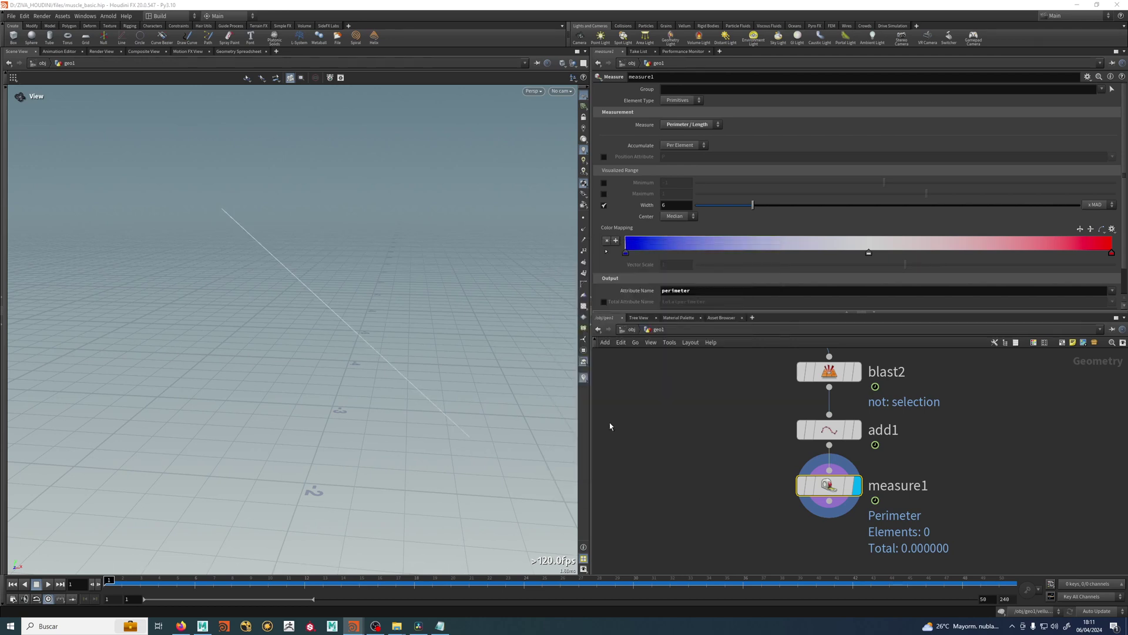
click(583, 378)
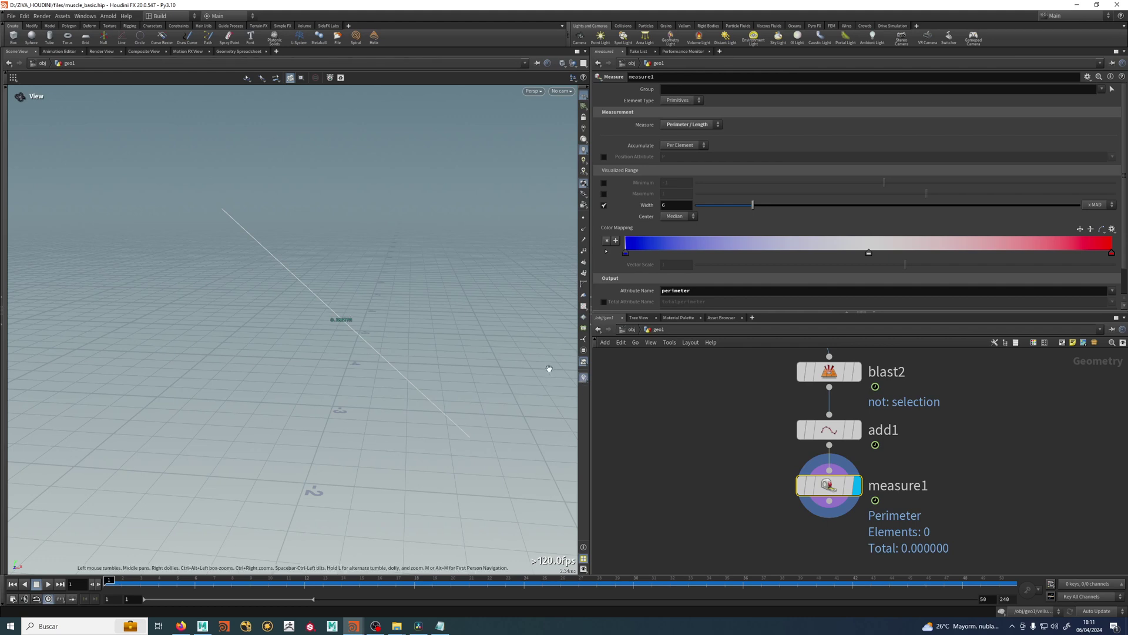
Step: Set the perimeter visualizer's font size to Large and its text color to black
click(583, 379)
click(663, 367)
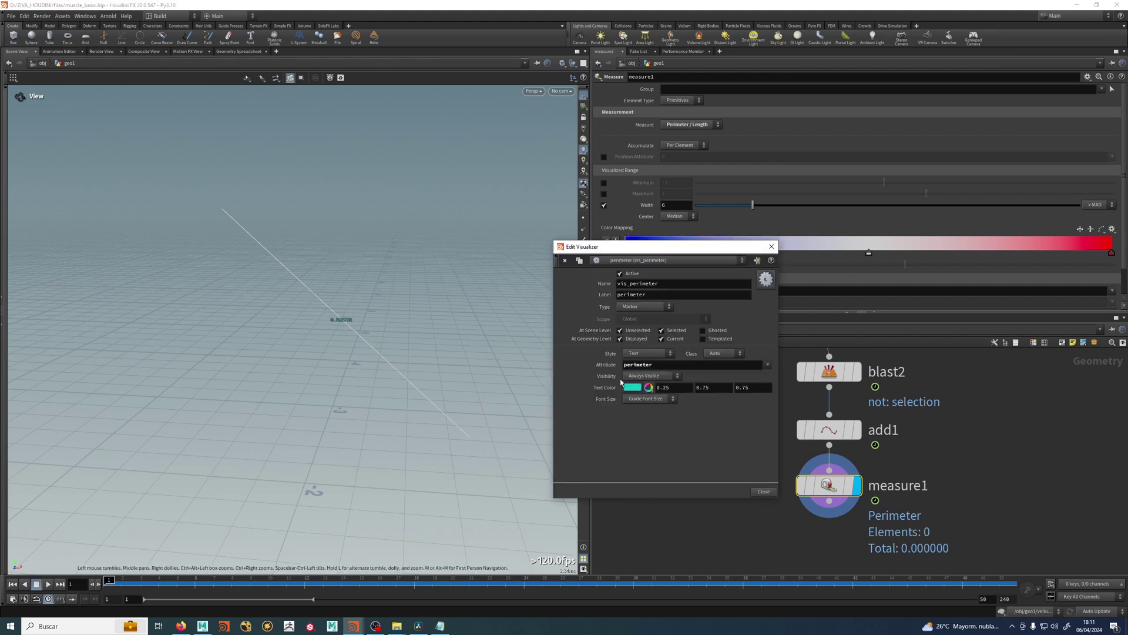
click(649, 399)
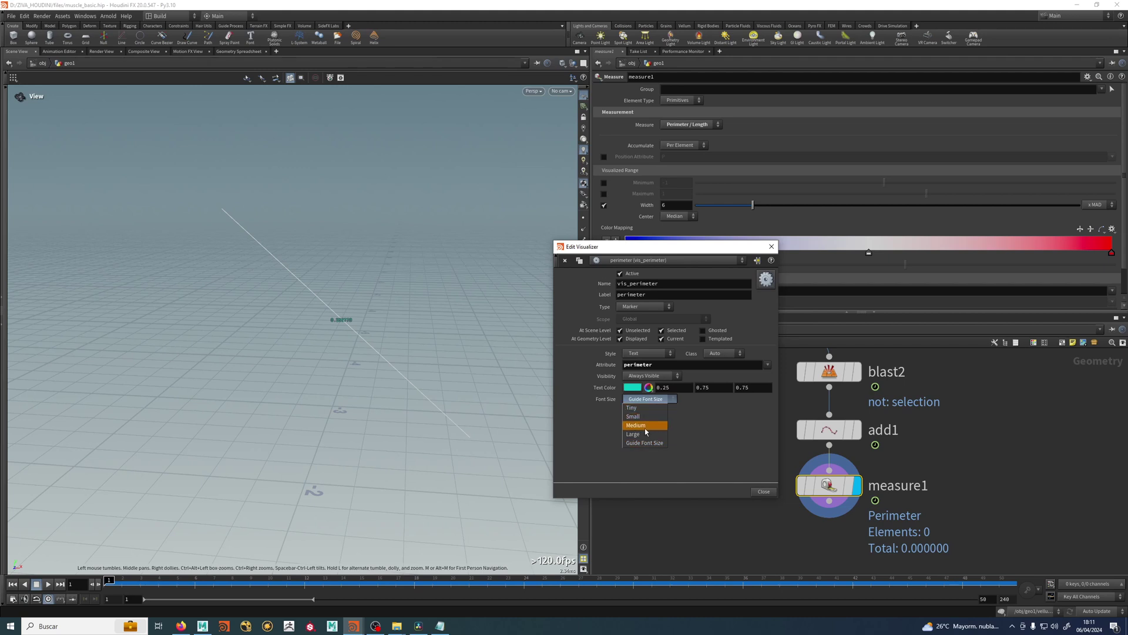
click(645, 428)
drag(347, 339, 341, 370)
click(649, 387)
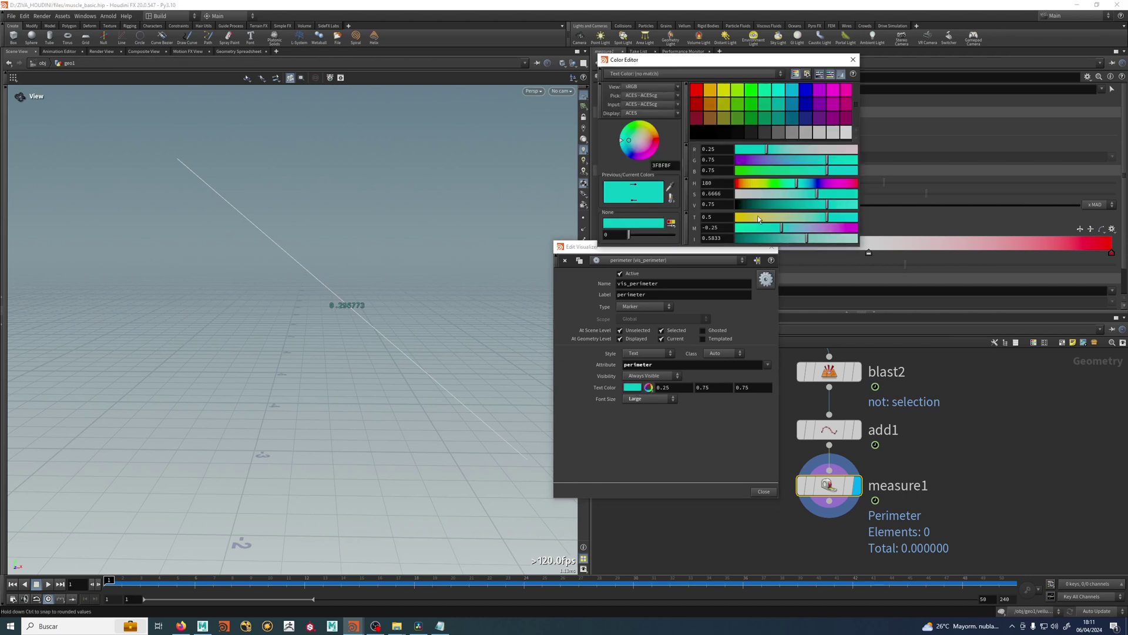
drag(776, 201, 720, 209)
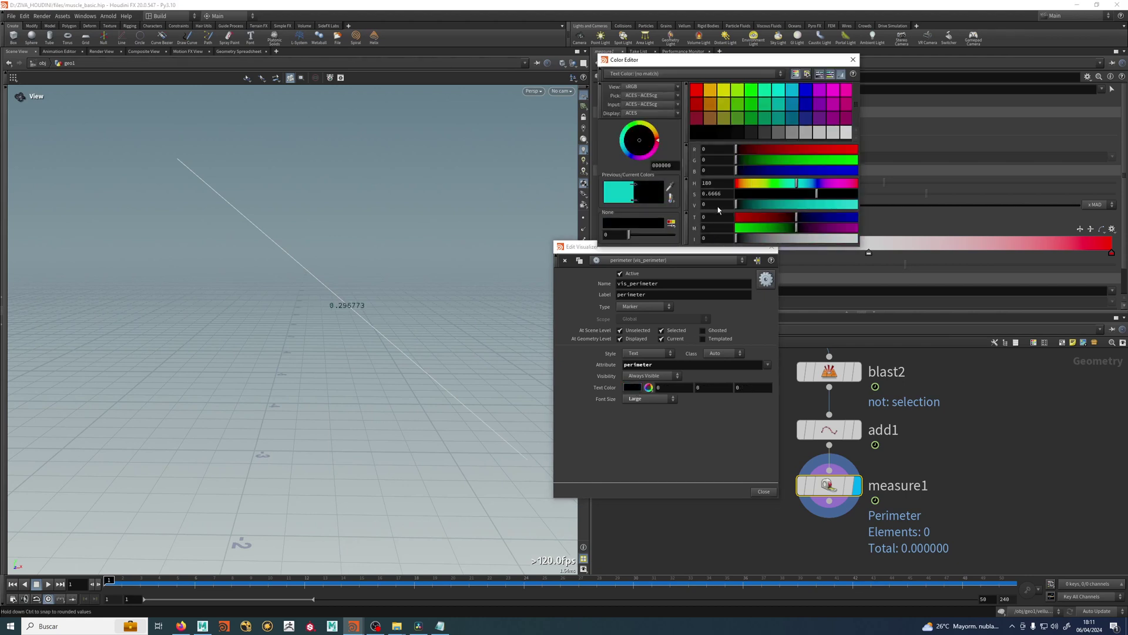
click(852, 59)
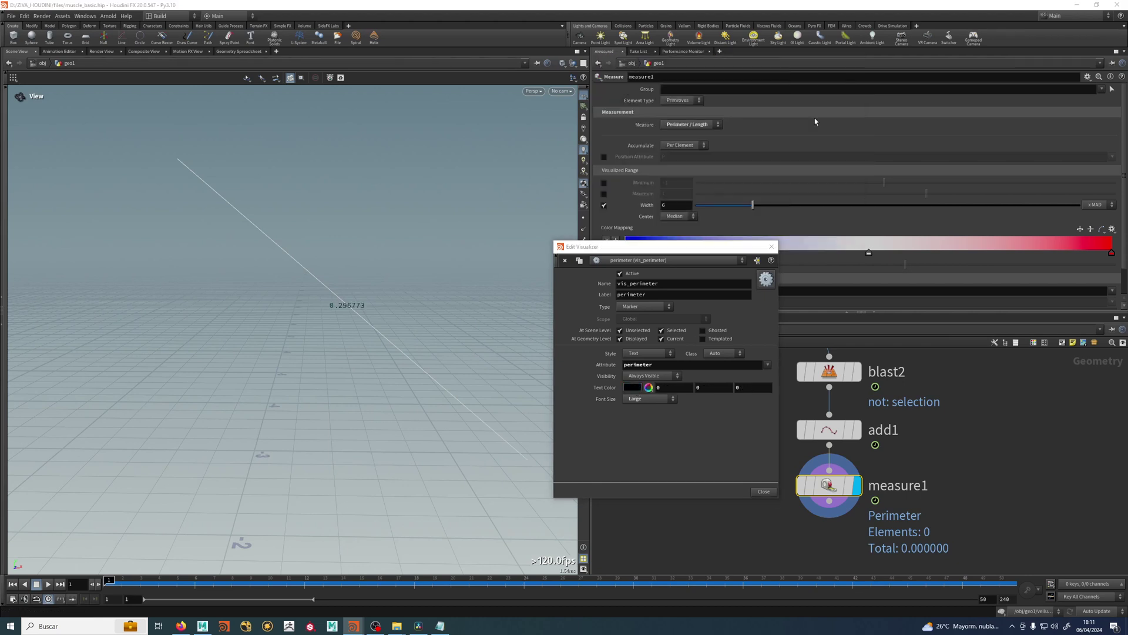
click(772, 246)
Step: Scrub the timeline to watch the line's perimeter value change over the animation
scroll(378, 347, down, 1)
scroll(347, 312, down, 1)
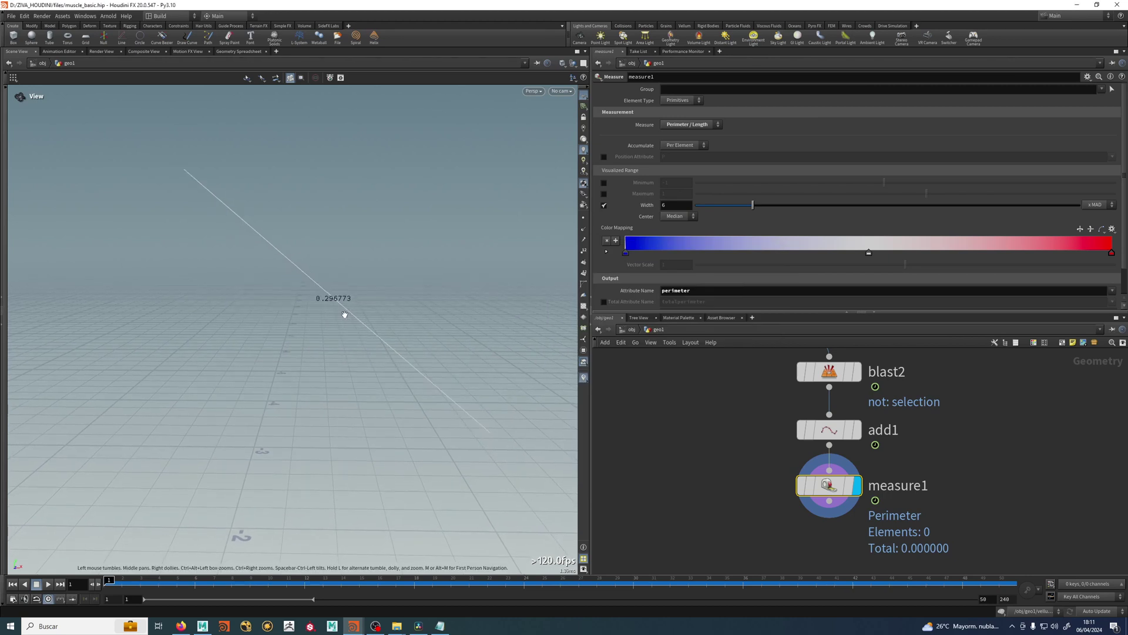
drag(126, 582, 2, 512)
drag(370, 323, 403, 322)
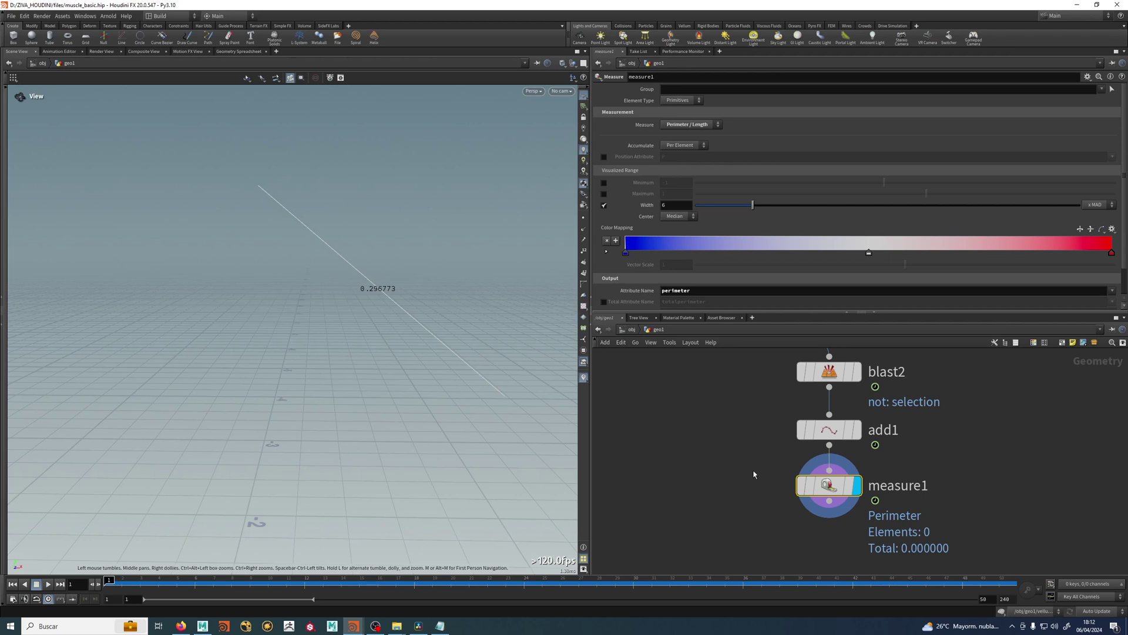
Step: Add an Attribute Remap node after measure1, align it below and display it
click(718, 515)
middle_drag(718, 515, 707, 446)
middle_drag(817, 481, 789, 502)
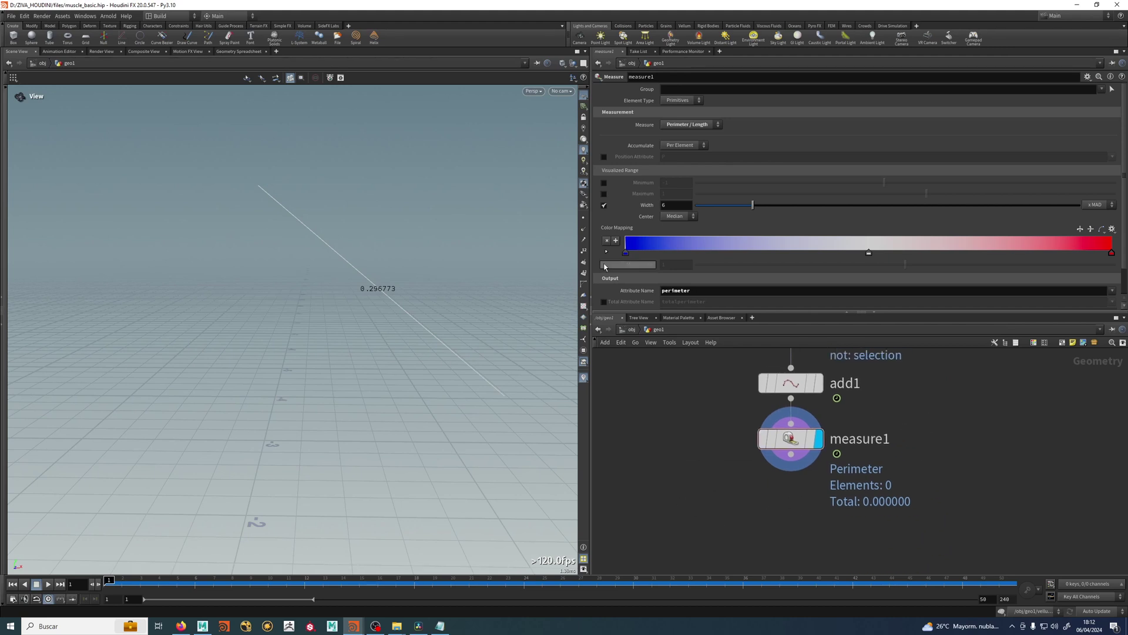
key(Tab)
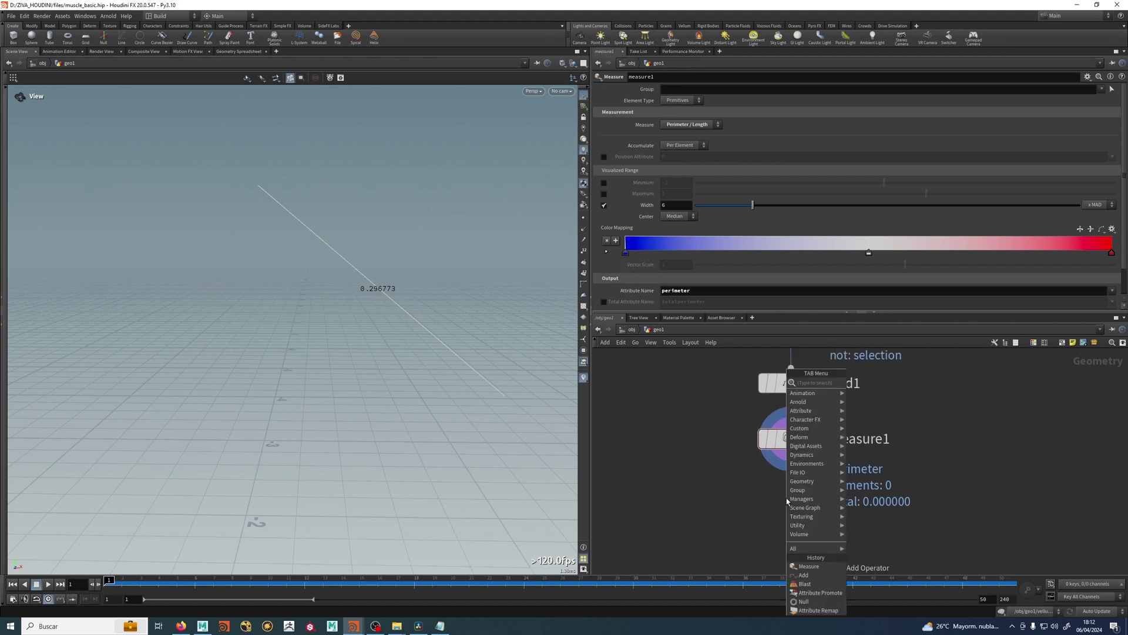
text(remap)
key(Return)
click(787, 498)
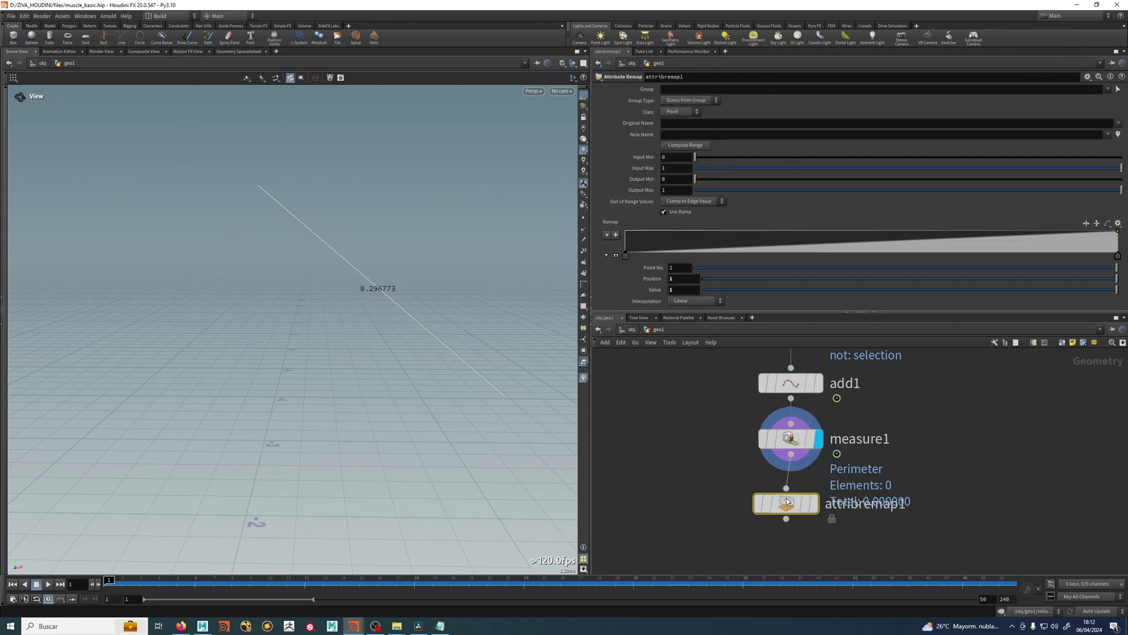
click(816, 503)
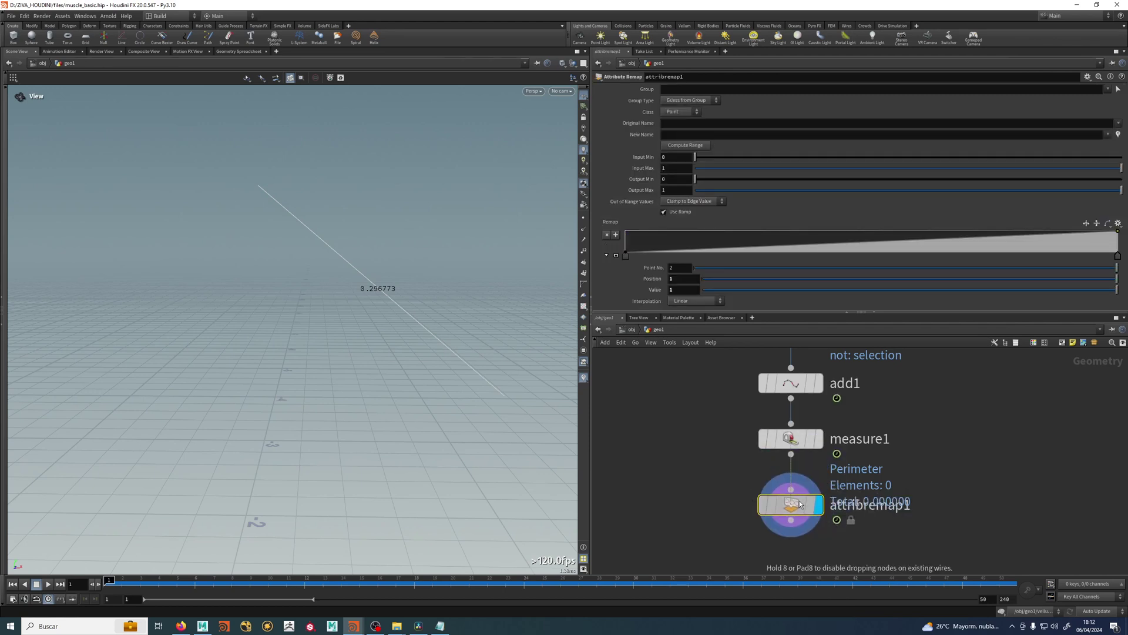
Step: Move the attribremap1 node farther down from measure1 so their labels do not overlap
mouse_move(690, 484)
middle_down()
mouse_move(679, 509)
mouse_move(689, 465)
middle_up()
scroll(681, 507, down, 1)
scroll(682, 498, up, 2)
scroll(689, 464, down, 1)
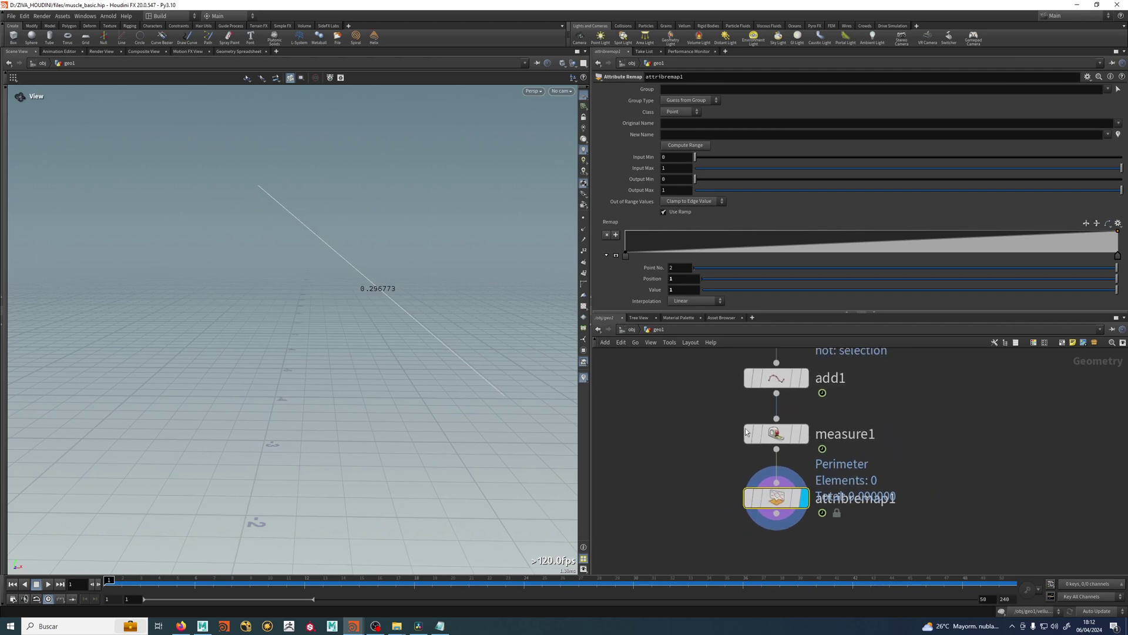
drag(784, 485, 784, 529)
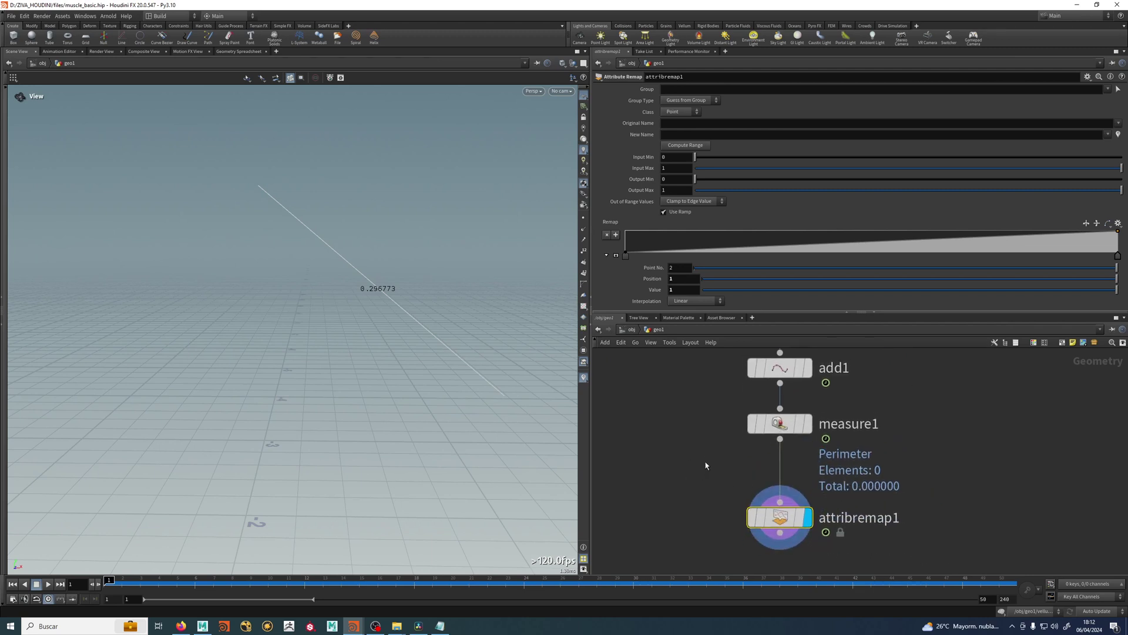
Step: Set the attribute class of attribremap1 to Primitive
middle_drag(701, 465, 709, 414)
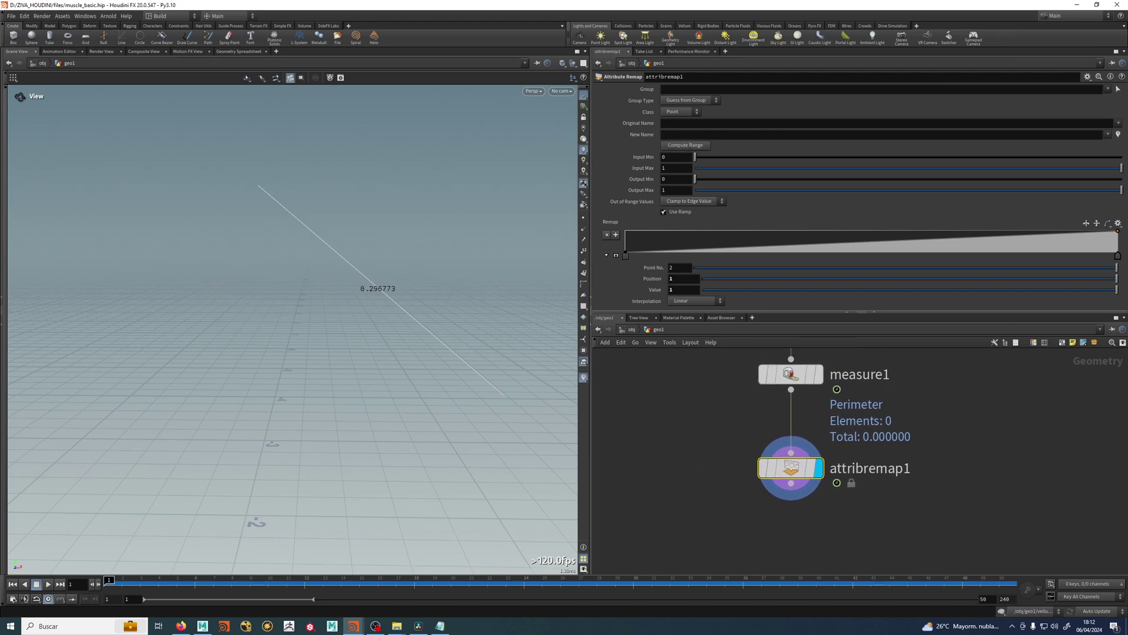
click(1118, 124)
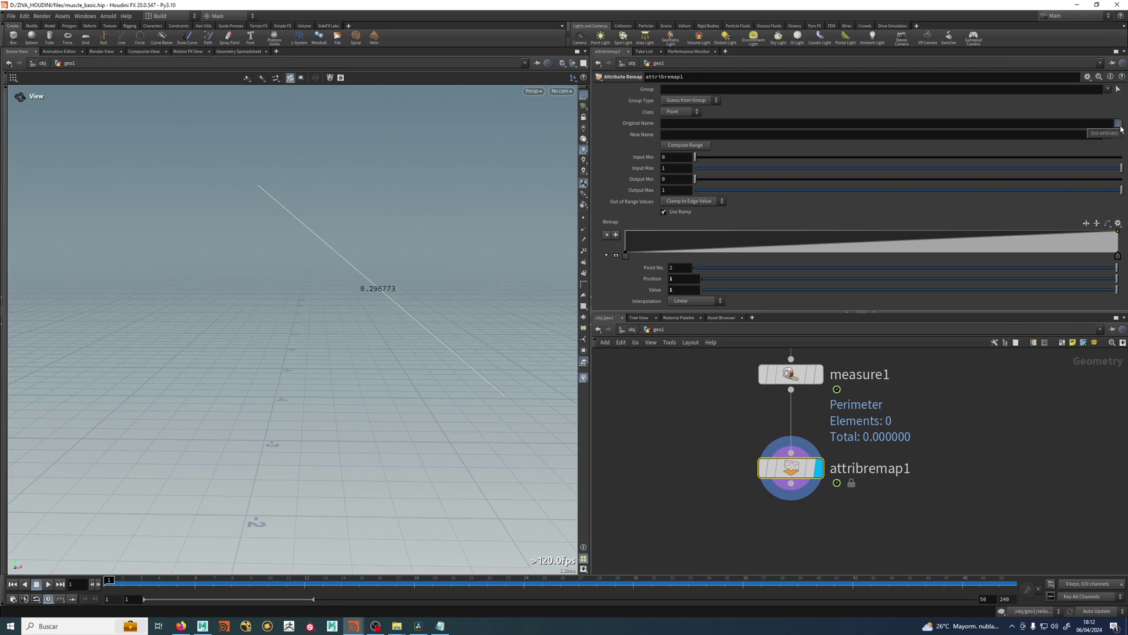
click(691, 110)
click(676, 134)
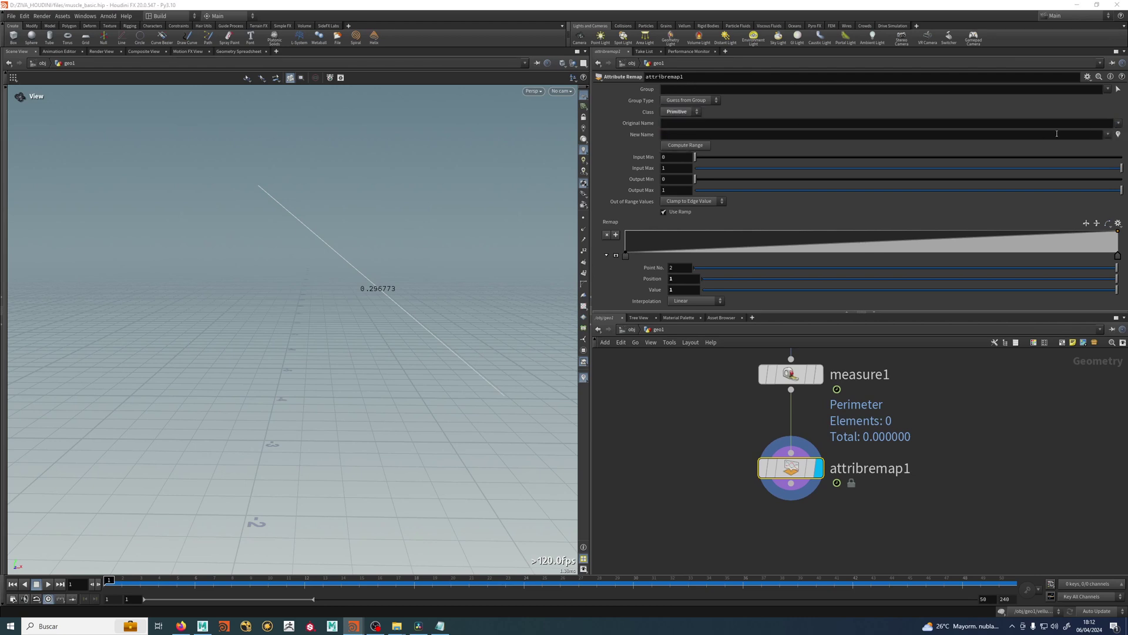
Step: Choose perimeter as the original attribute of attribremap1 and compute its range at frame 1
click(1118, 124)
click(1105, 133)
click(685, 145)
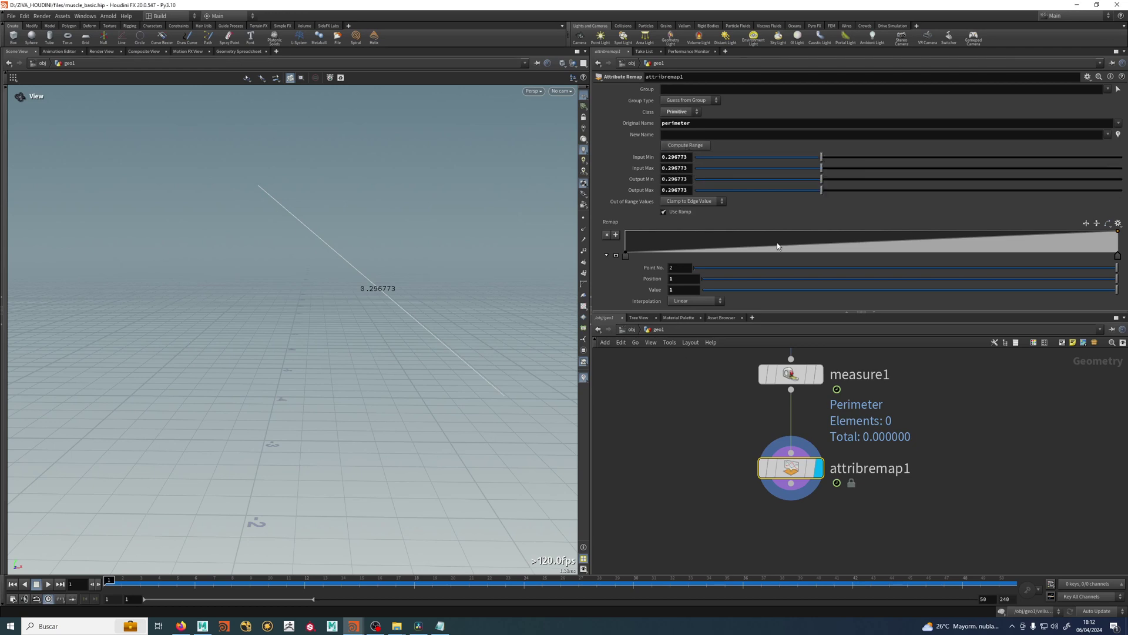
drag(111, 581, 3, 553)
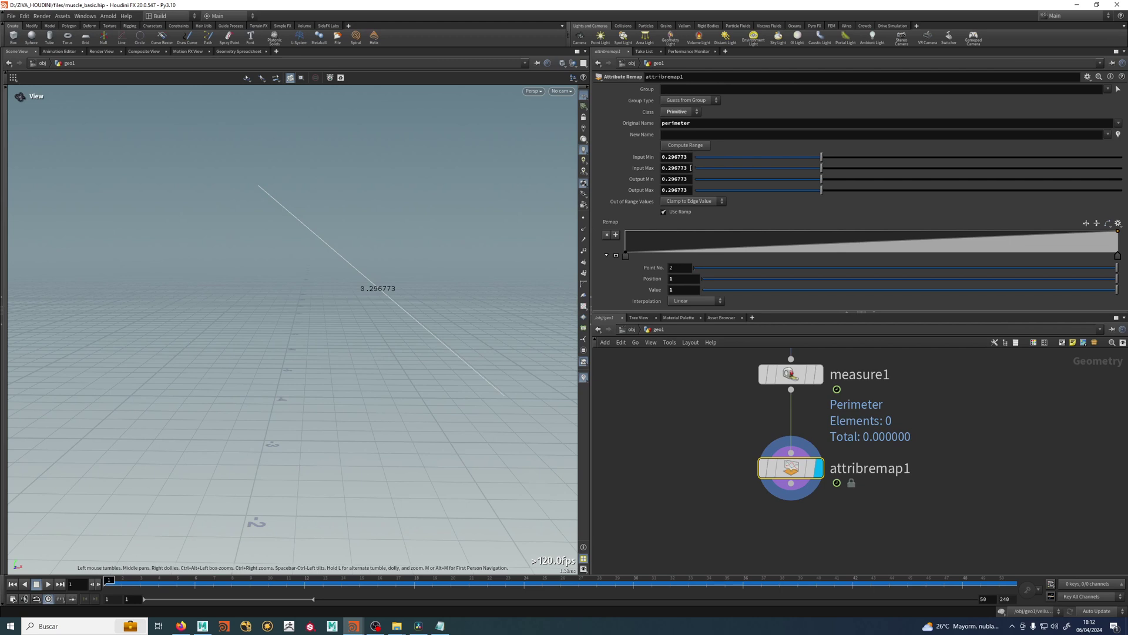
Step: Set the Input Min of attribremap1 to 0.25
click(690, 156)
drag(674, 156, 699, 159)
key(BackSpace)
key(BackSpace)
text(5)
key(Return)
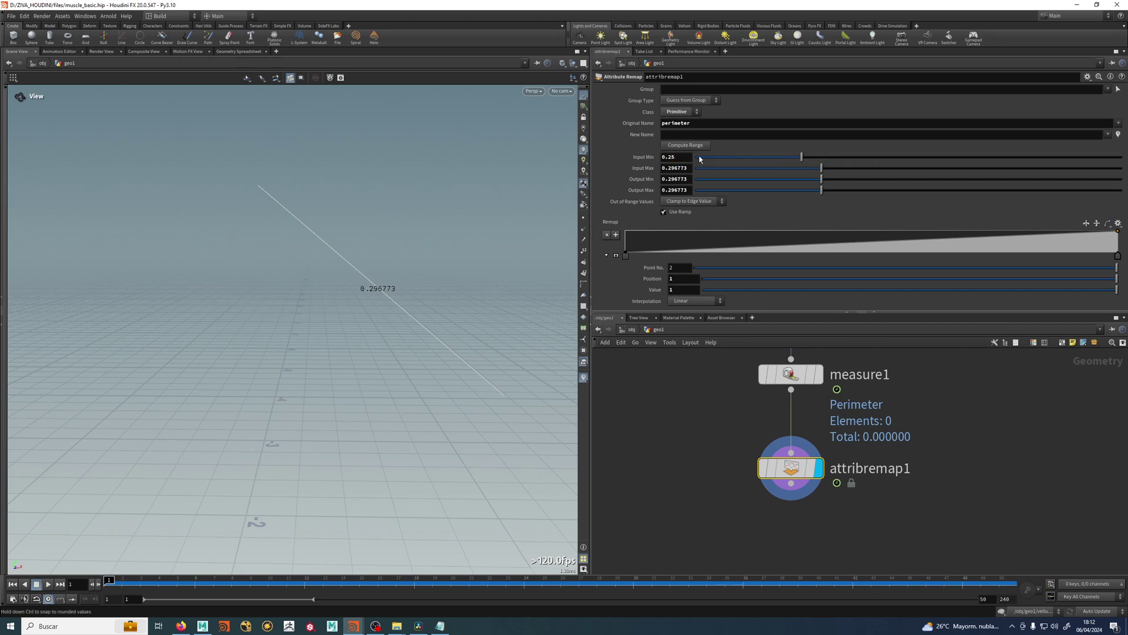
Step: Try an output range on attribremap1 with a minimum of 1 and a maximum of 0.8
double_click(688, 180)
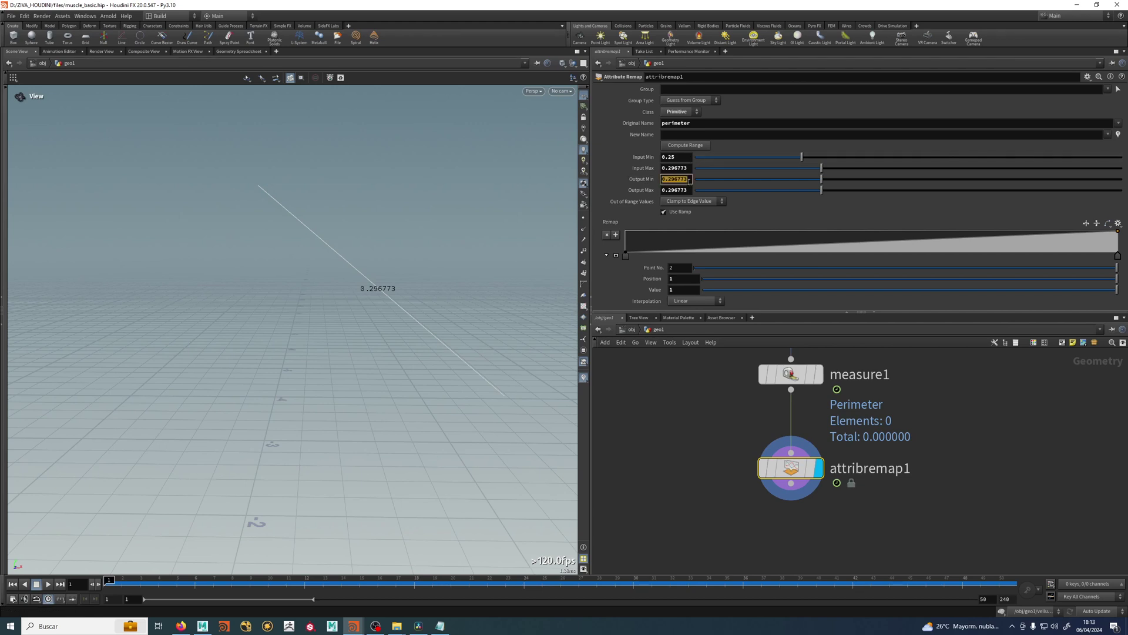
text(1)
key(Tab)
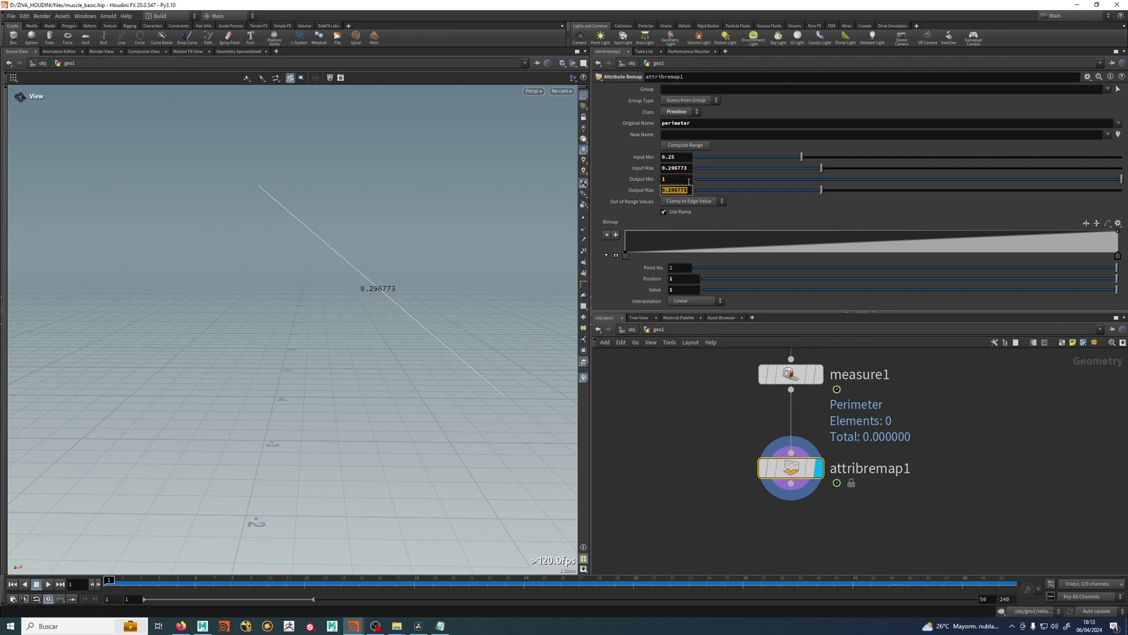
text(0.8)
key(Return)
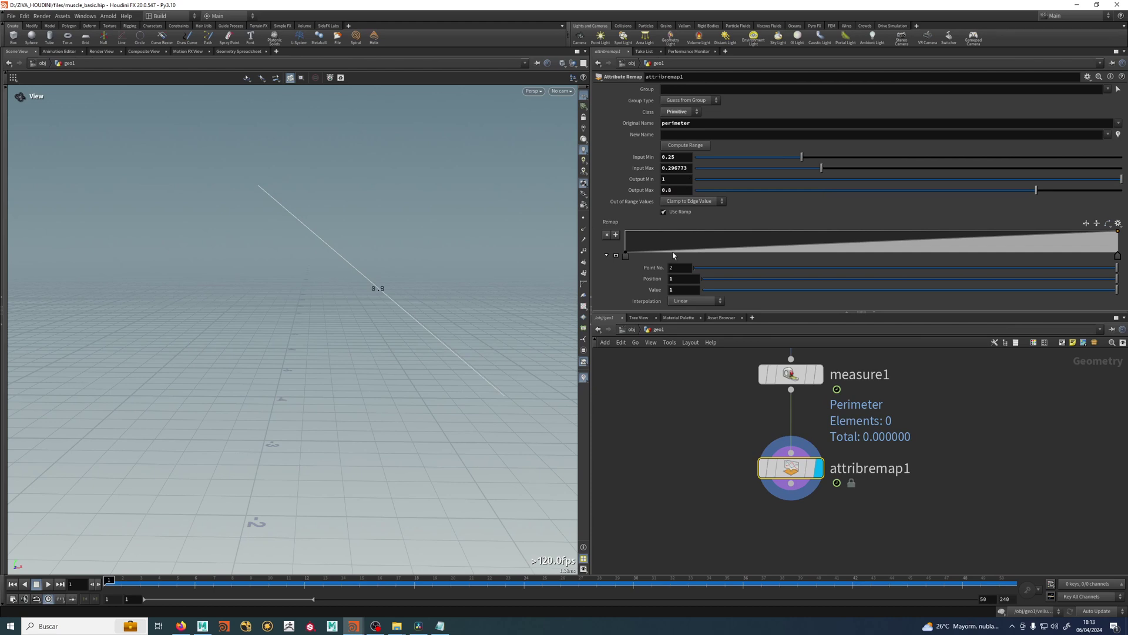
Step: Set the output range of attribremap1 to 0.8 minimum and 1 maximum, and scrub the animation to check the remapped value
double_click(679, 179)
text(0.8)
key(Tab)
text(1)
key(Return)
drag(158, 580, 925, 585)
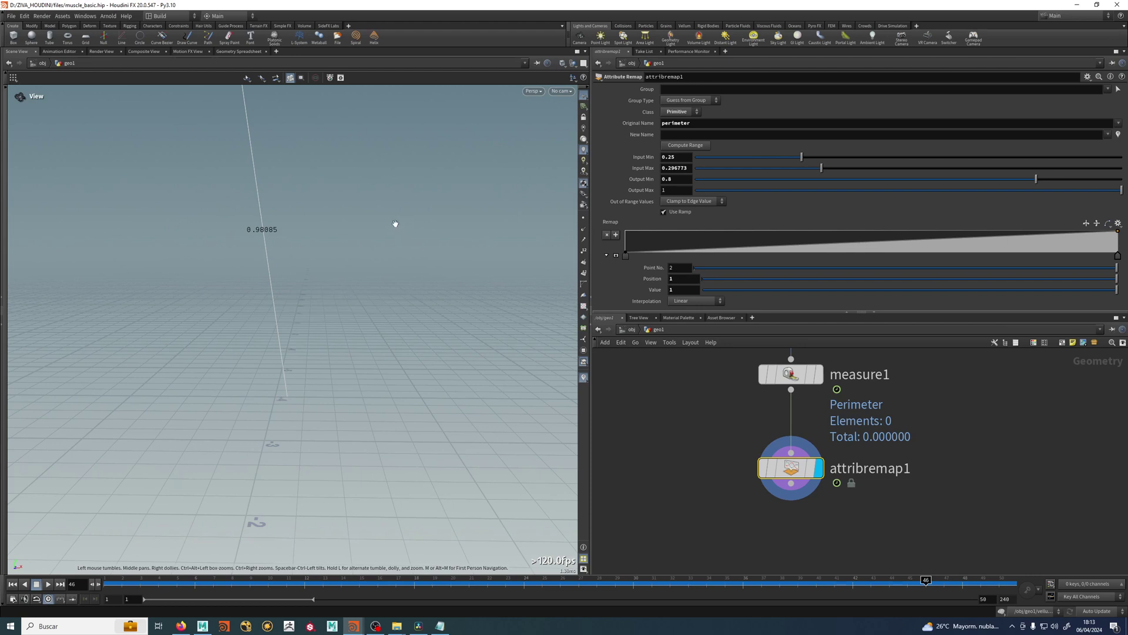
Step: Try Output Min values of 0.5 and 0.2 on attribremap1
click(676, 179)
text(0.5)
key(Return)
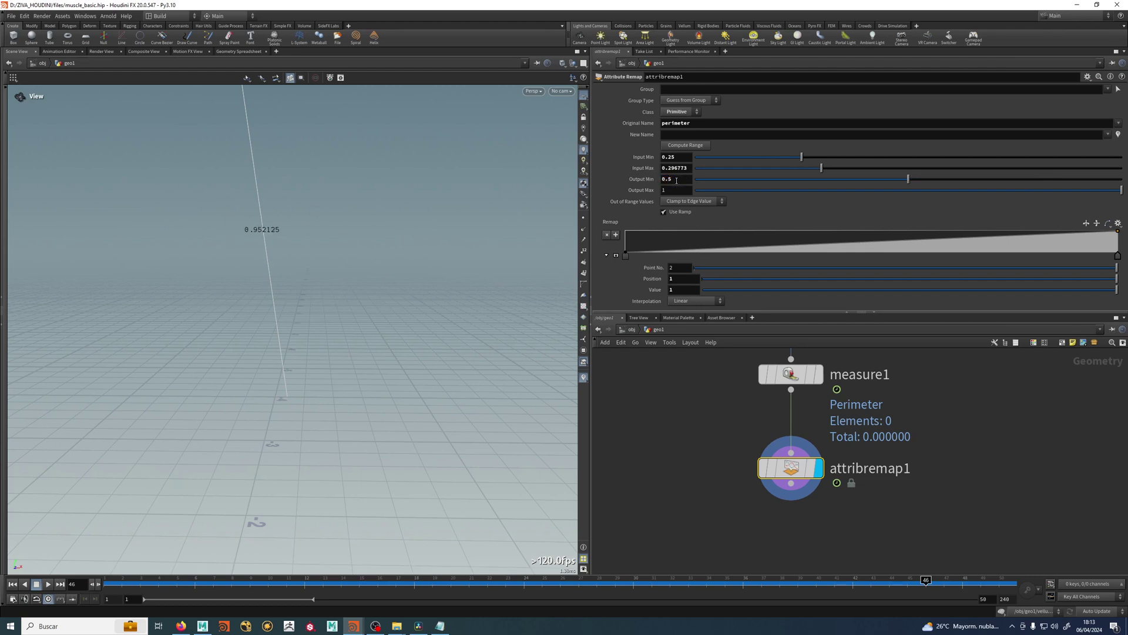
click(676, 179)
text(0.2)
key(Return)
Step: Set the Output Min of attribremap1 to 0.1 and scrub to frame 50 to check the remapped value
click(676, 179)
text(0.1)
key(Return)
drag(158, 582, 999, 580)
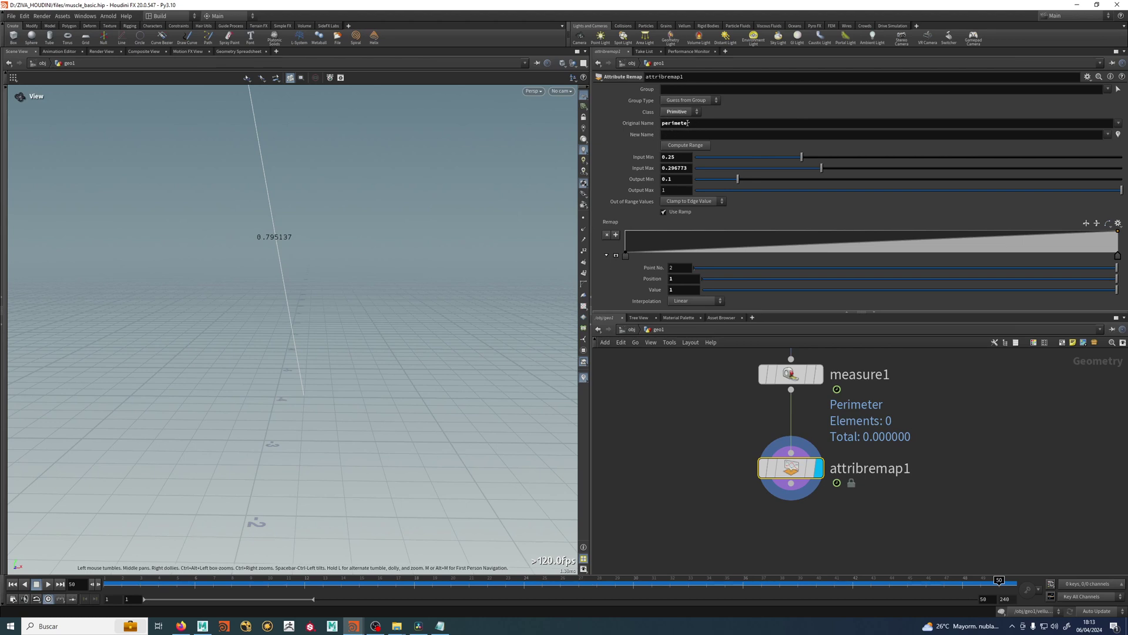
Step: Name the remapped output attribute of attribremap1 restLen
click(671, 136)
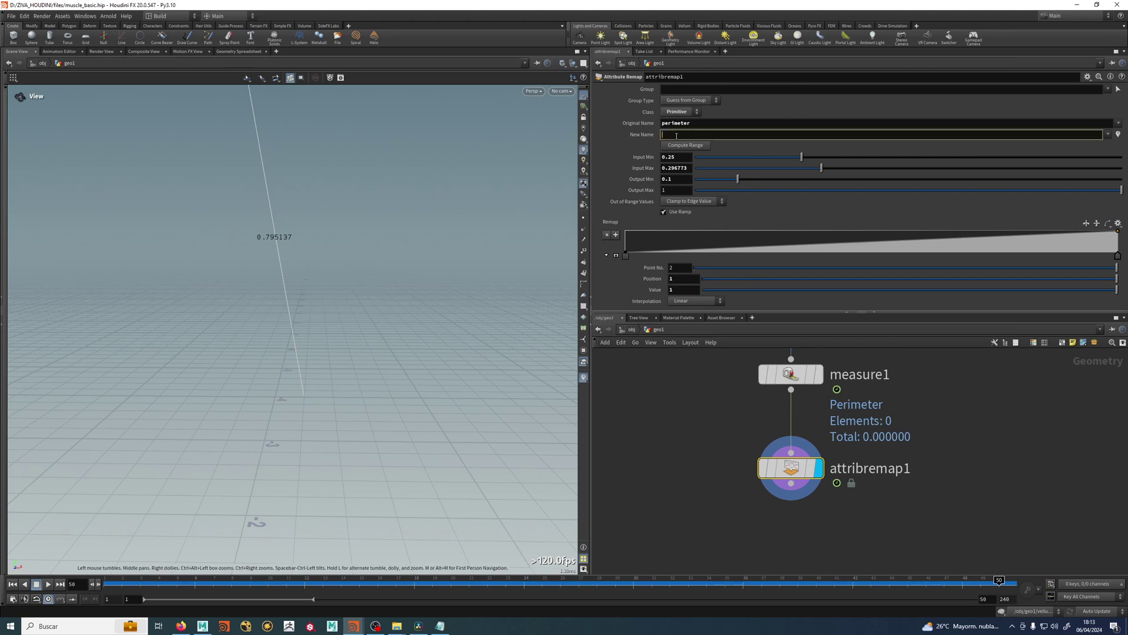
key(Return)
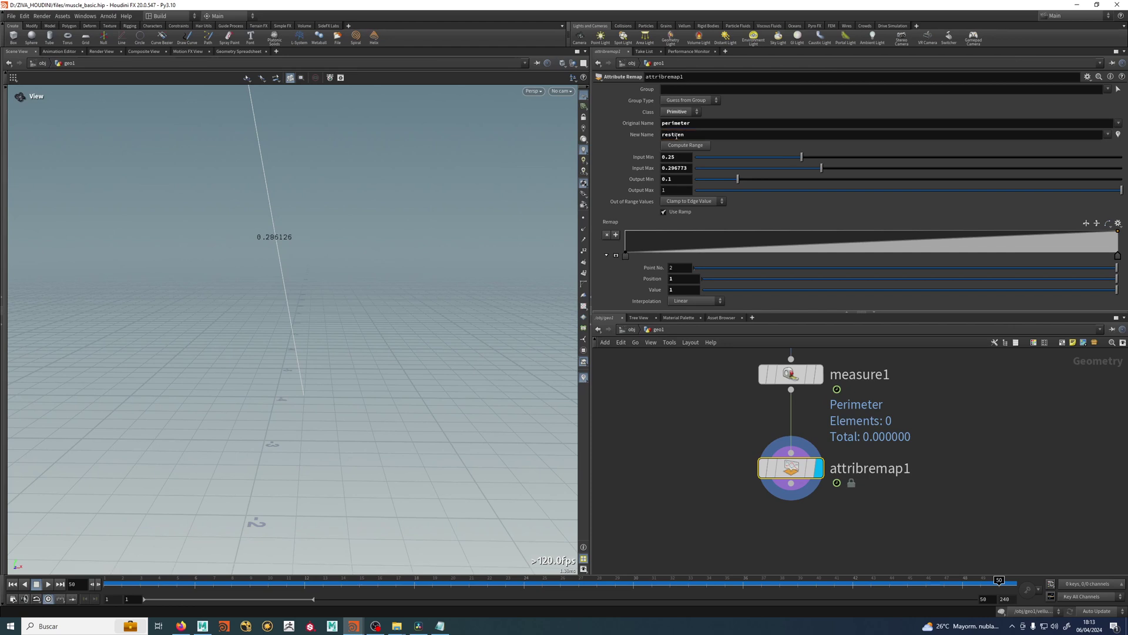
double_click(692, 136)
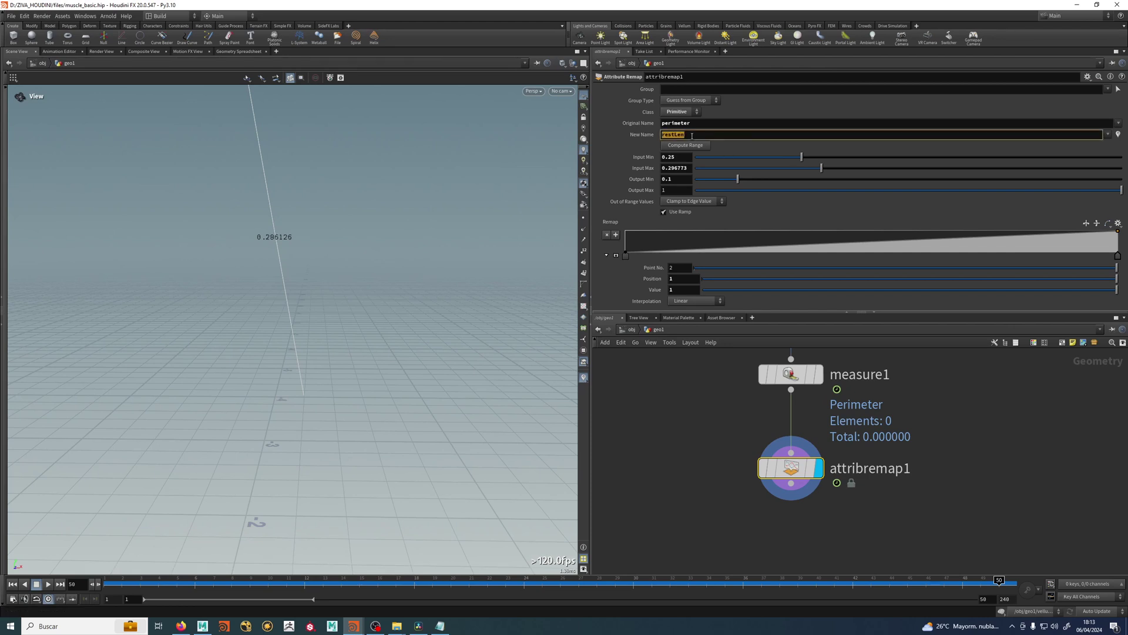
click(717, 353)
Step: Duplicate attribremap1 directly below itself in the chain, display the copy and name its output attribute stiff
alt+drag(788, 471, 768, 544)
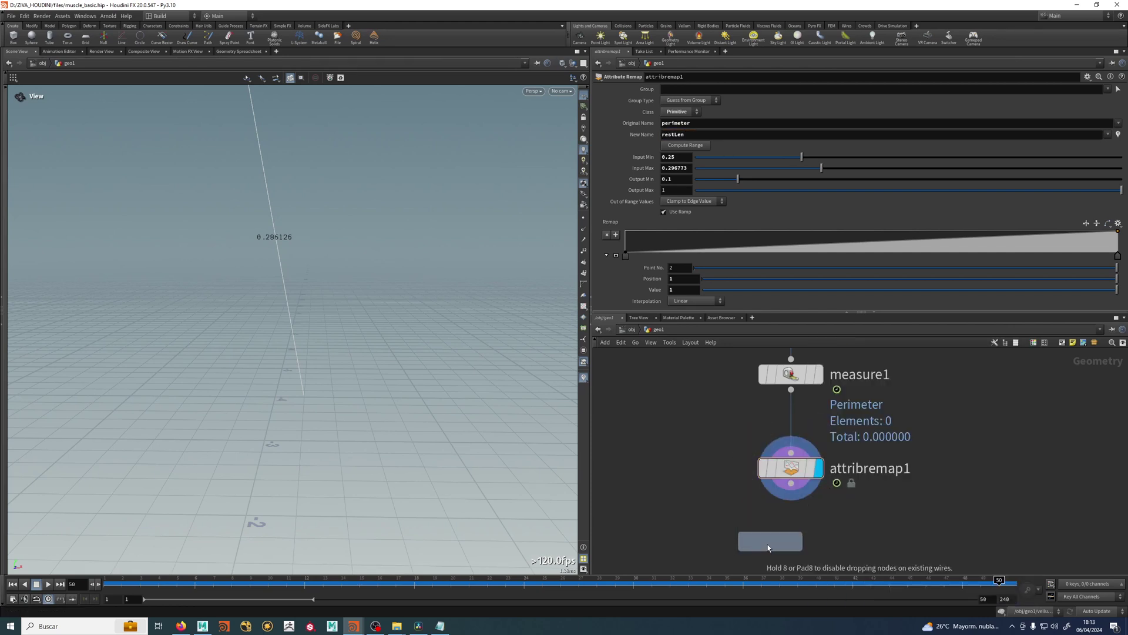
click(768, 546)
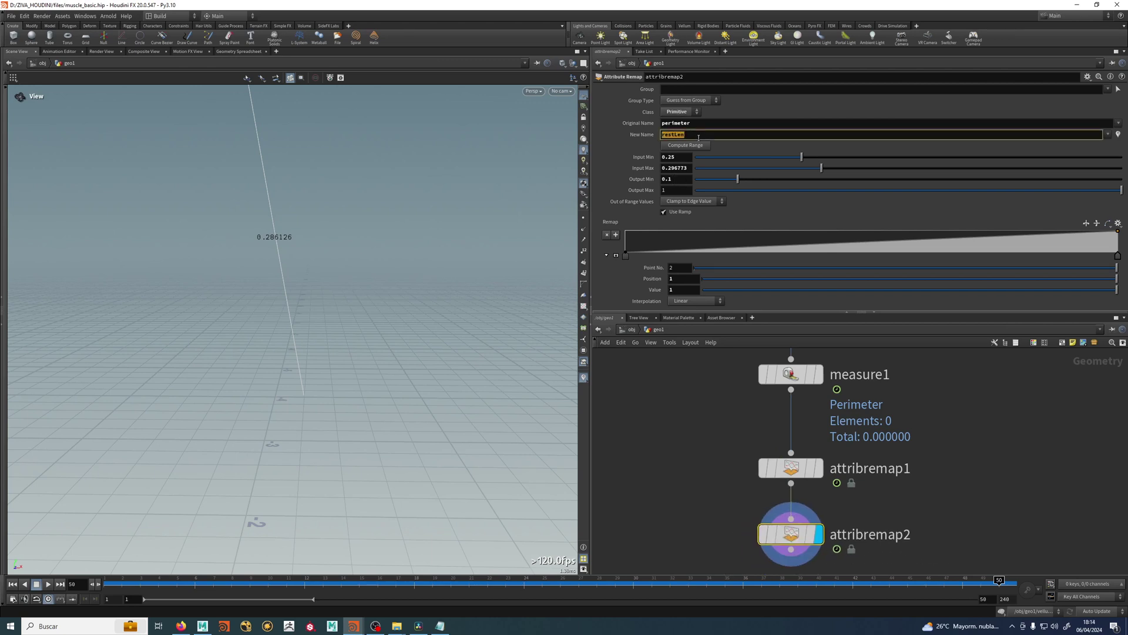
text(stiff)
key(Return)
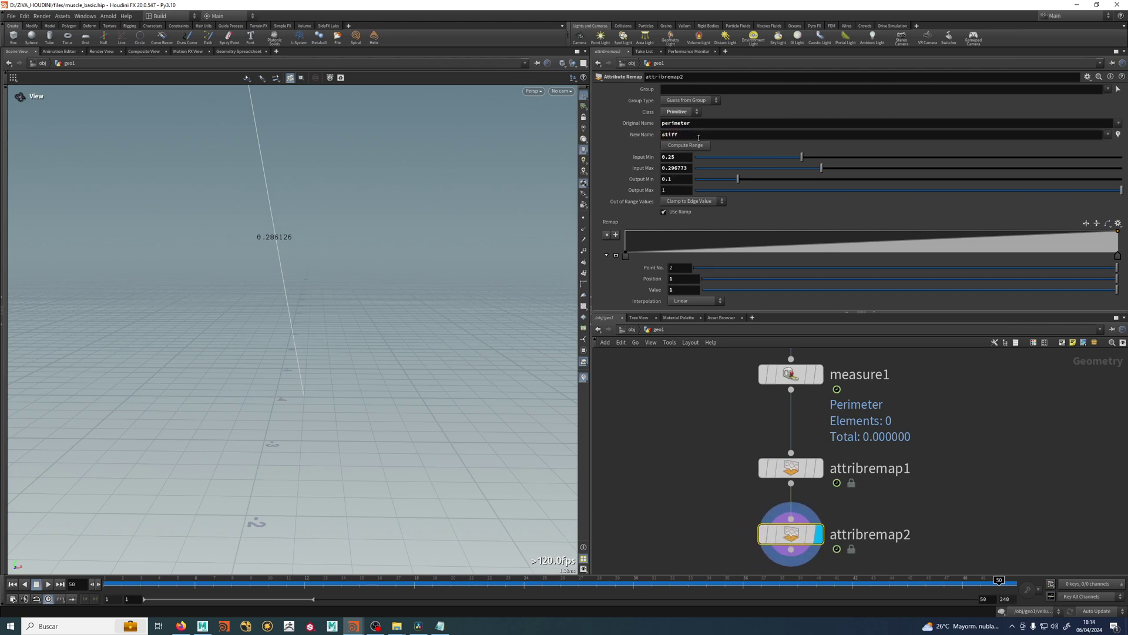
Step: Set the output range of attribremap2 to 1 minimum and 100 maximum, and go back to frame 1
click(676, 177)
text(1)
key(Tab)
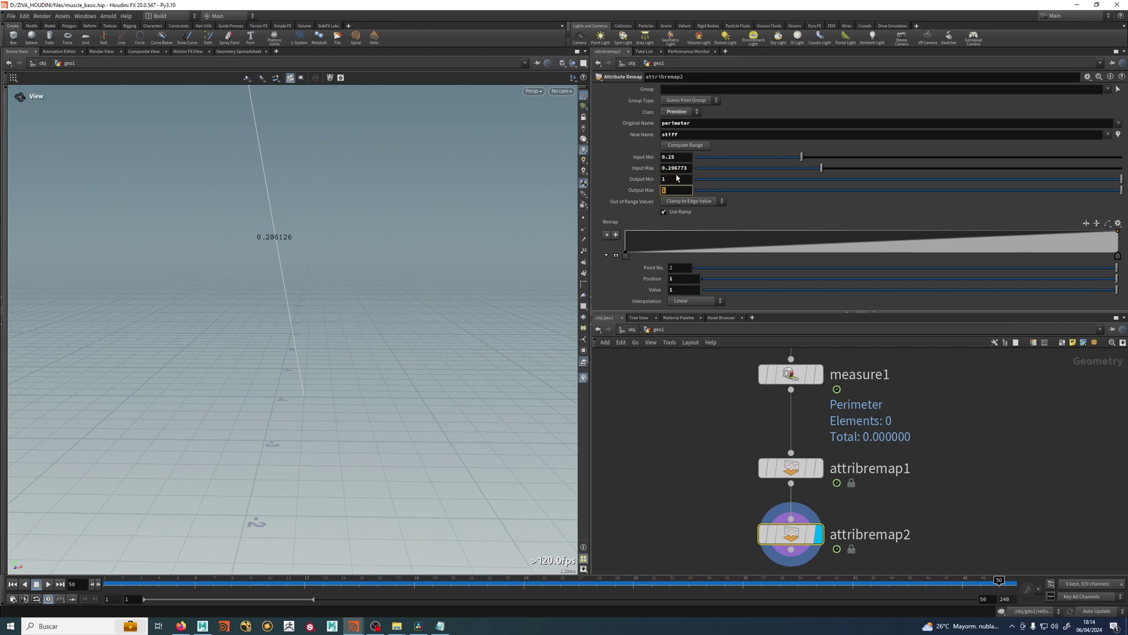
text(100)
key(Return)
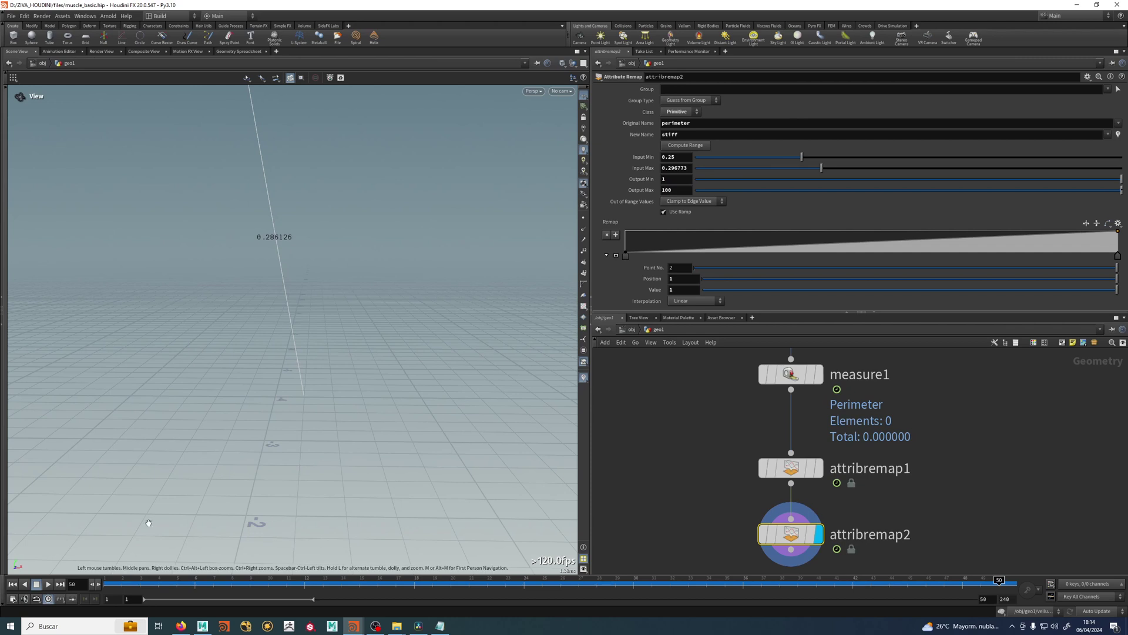
drag(135, 584, 109, 584)
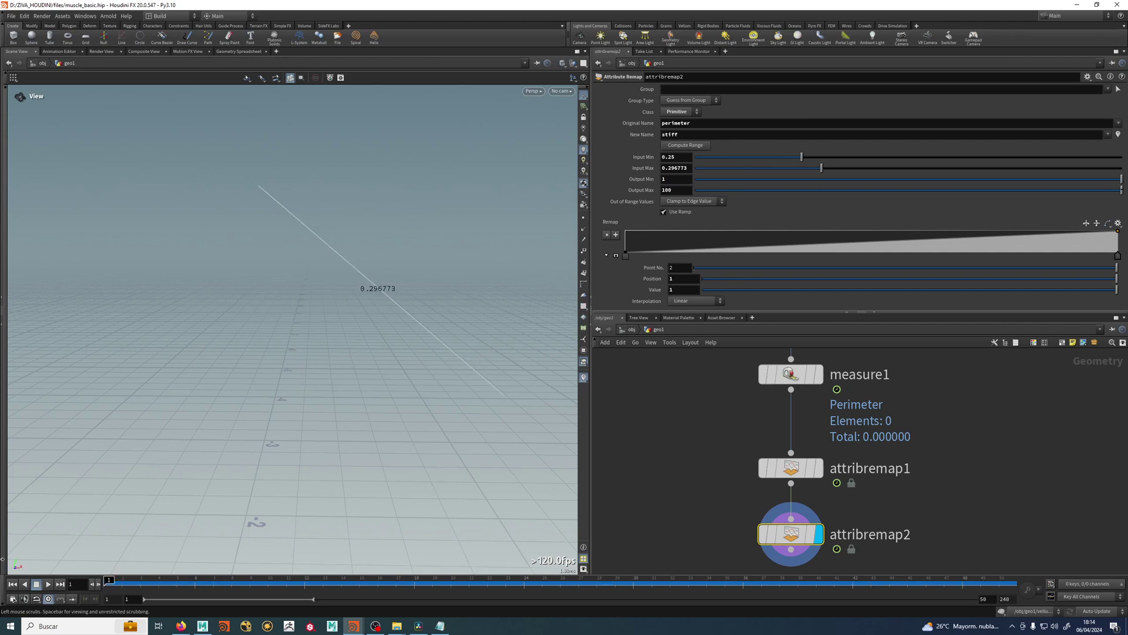
Step: Turn off the perimeter visualizer and turn on the stiff visualizer from the node info of attribremap2
click(743, 534)
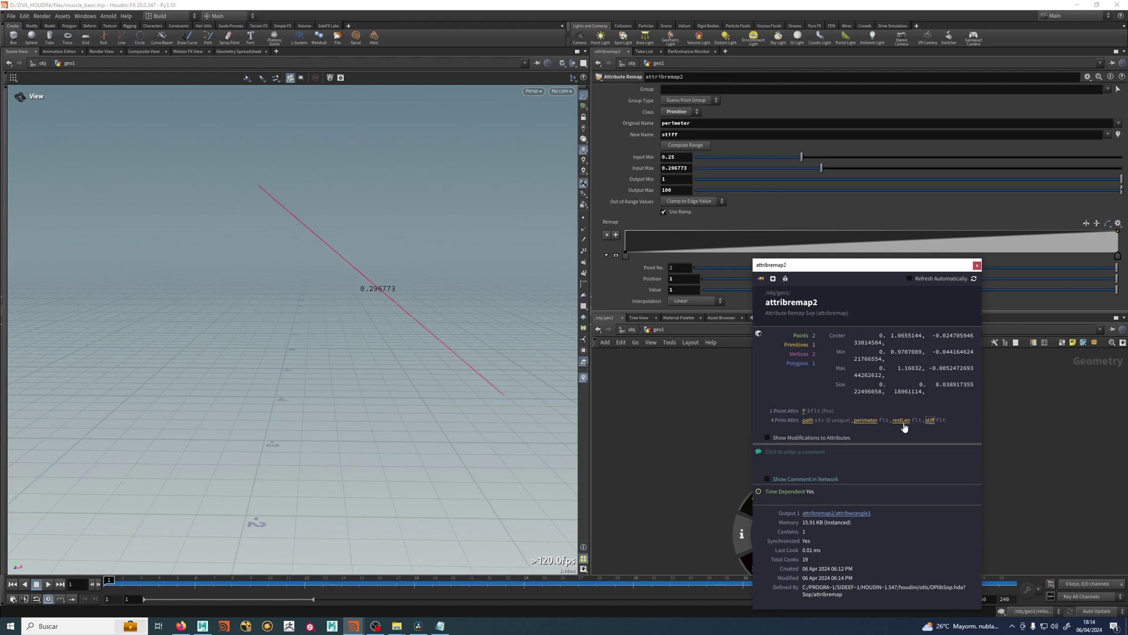
click(867, 420)
click(929, 420)
click(977, 265)
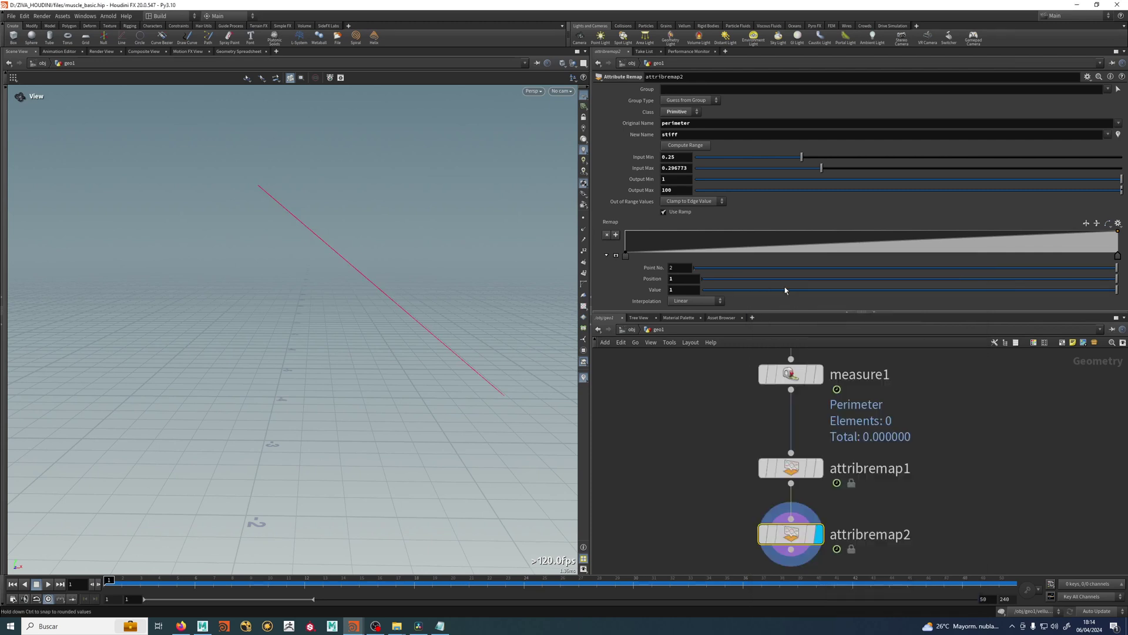
Step: Change the stiff visualizer to the Marker type with a Large font size
click(584, 380)
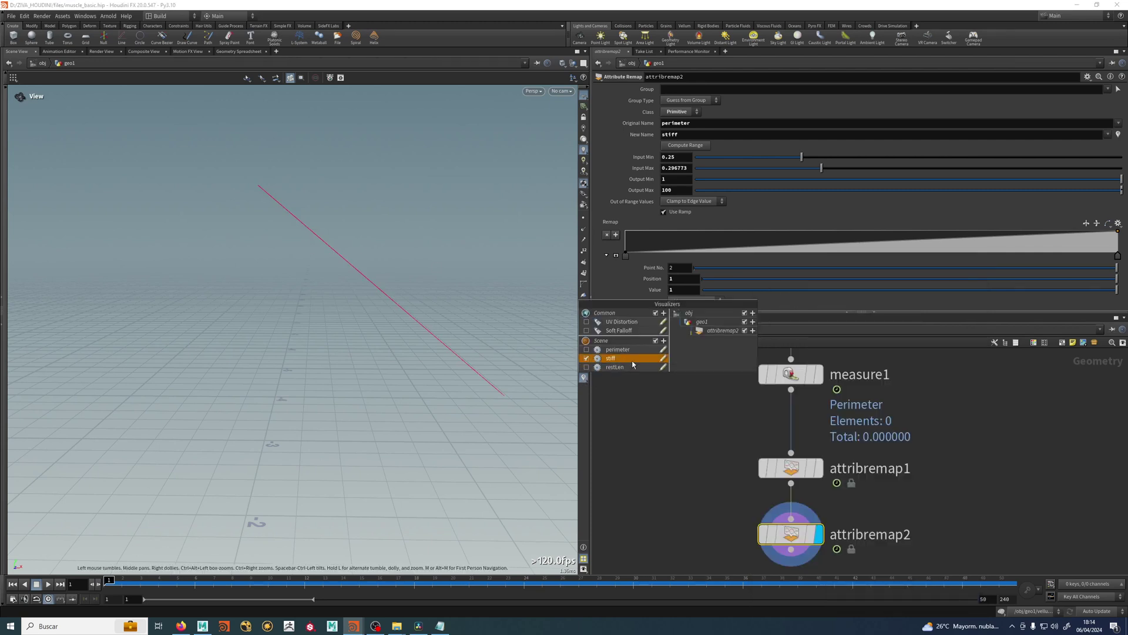
click(665, 363)
click(645, 306)
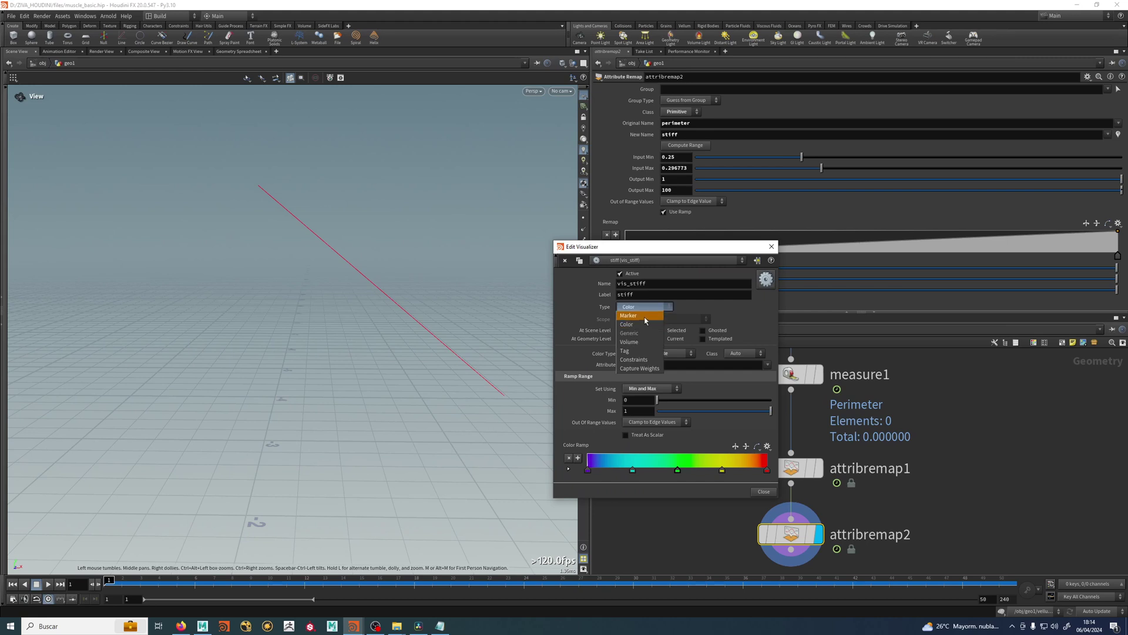
click(644, 319)
click(633, 399)
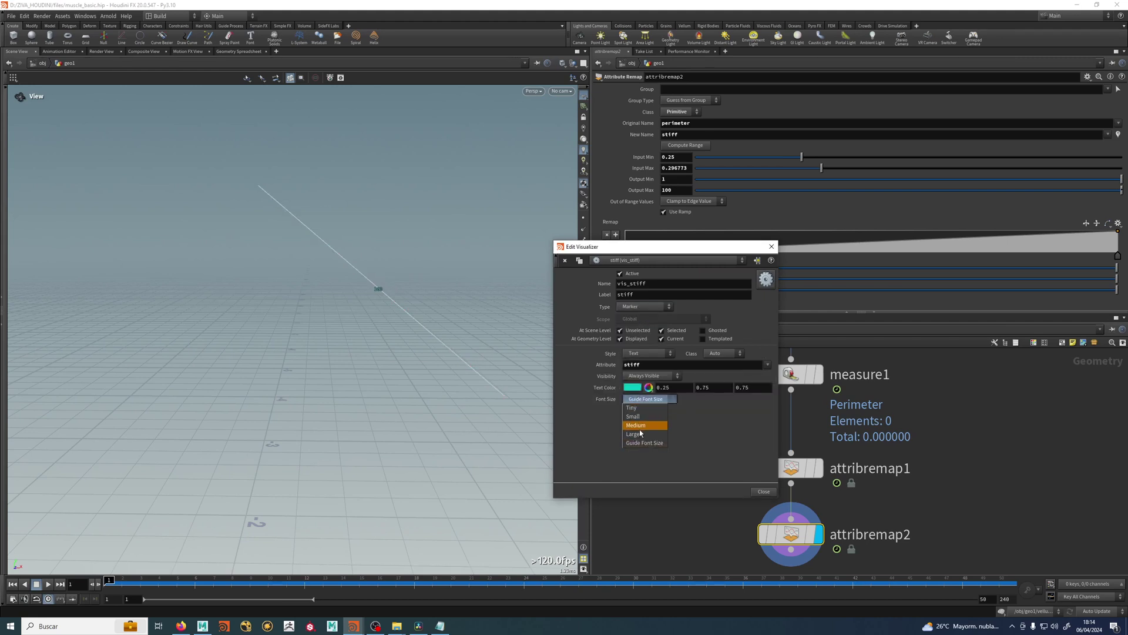
click(638, 433)
Step: Set the text color of the stiff visualizer to black and close its editor
click(632, 387)
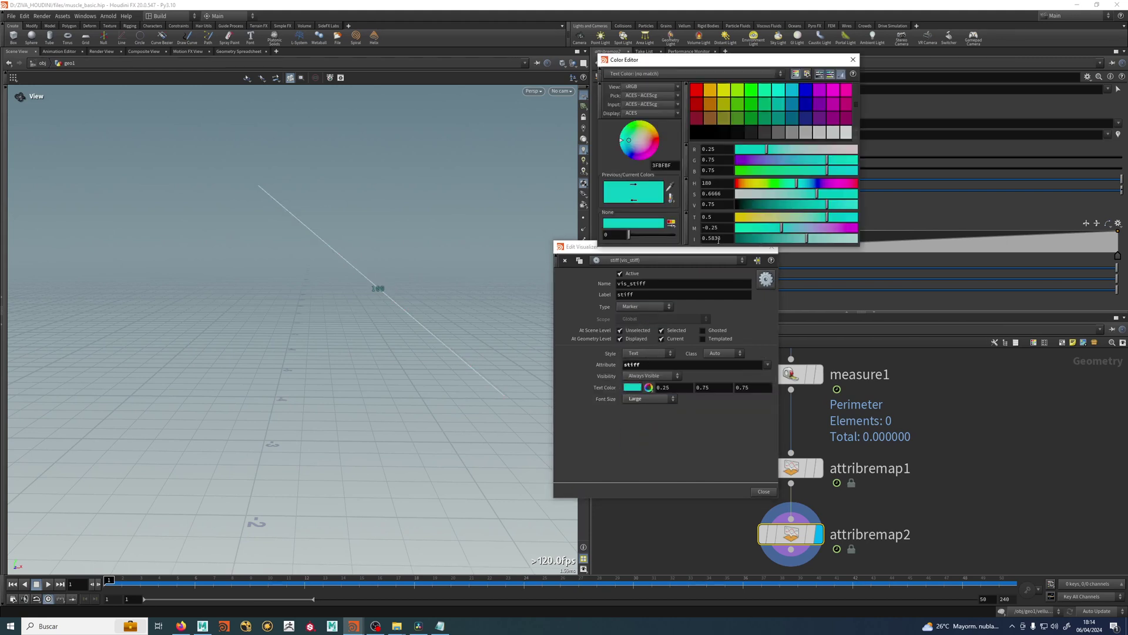
drag(762, 204, 734, 204)
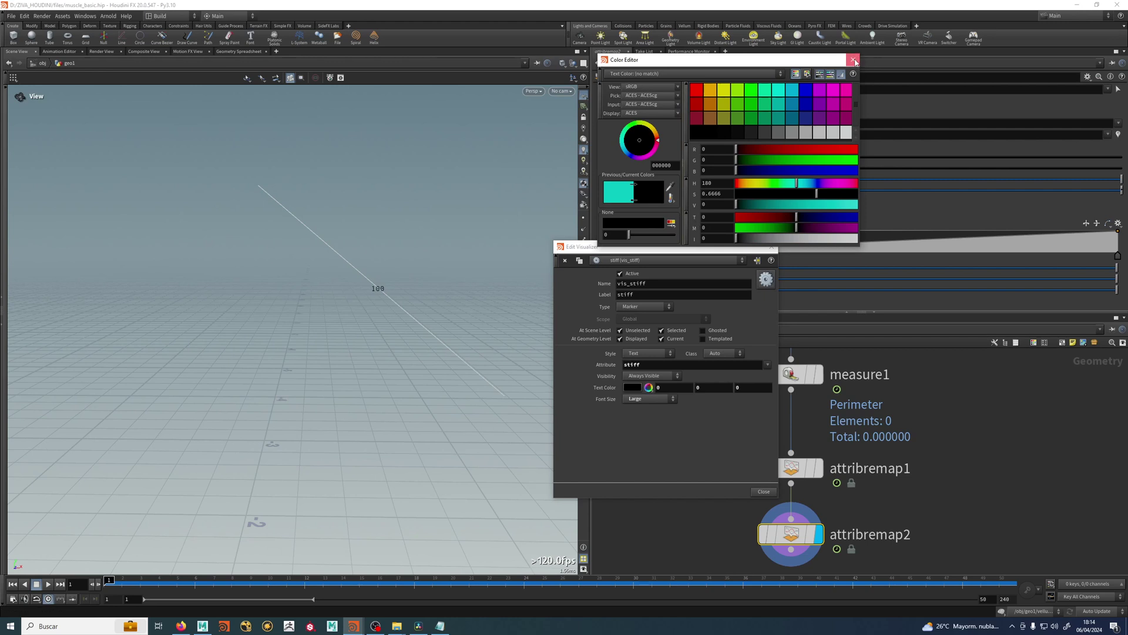
click(852, 59)
click(771, 246)
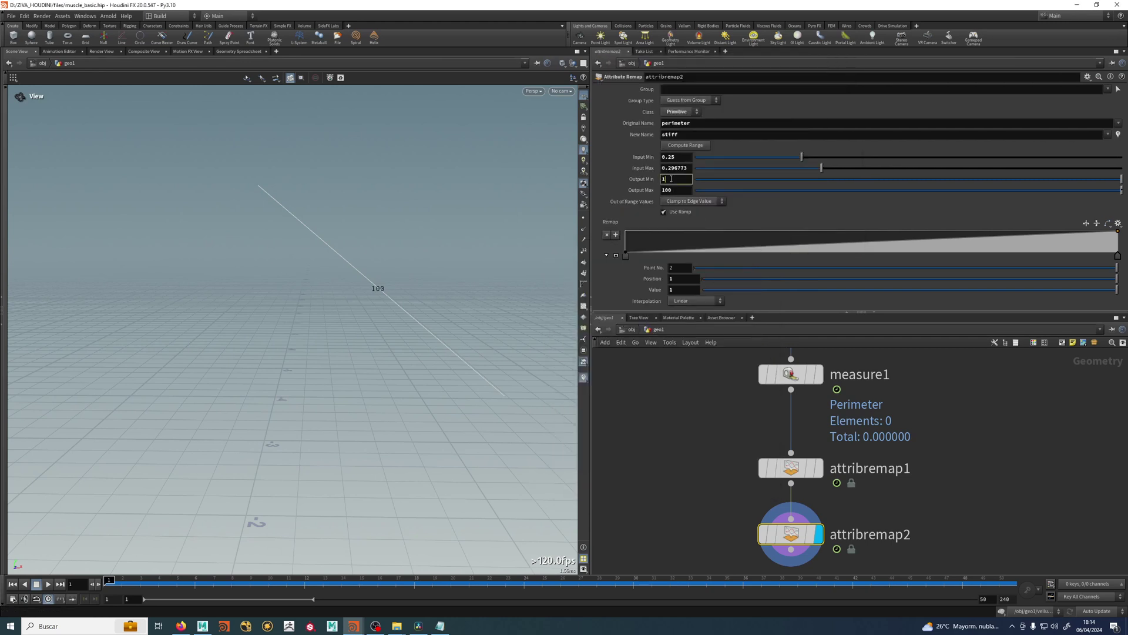
Step: Reverse the output range of attribremap2 to 100 minimum and 1 maximum, and scrub to frame 50 to check the stiffness
key(Tab)
text(1)
key(Return)
drag(150, 582, 1006, 581)
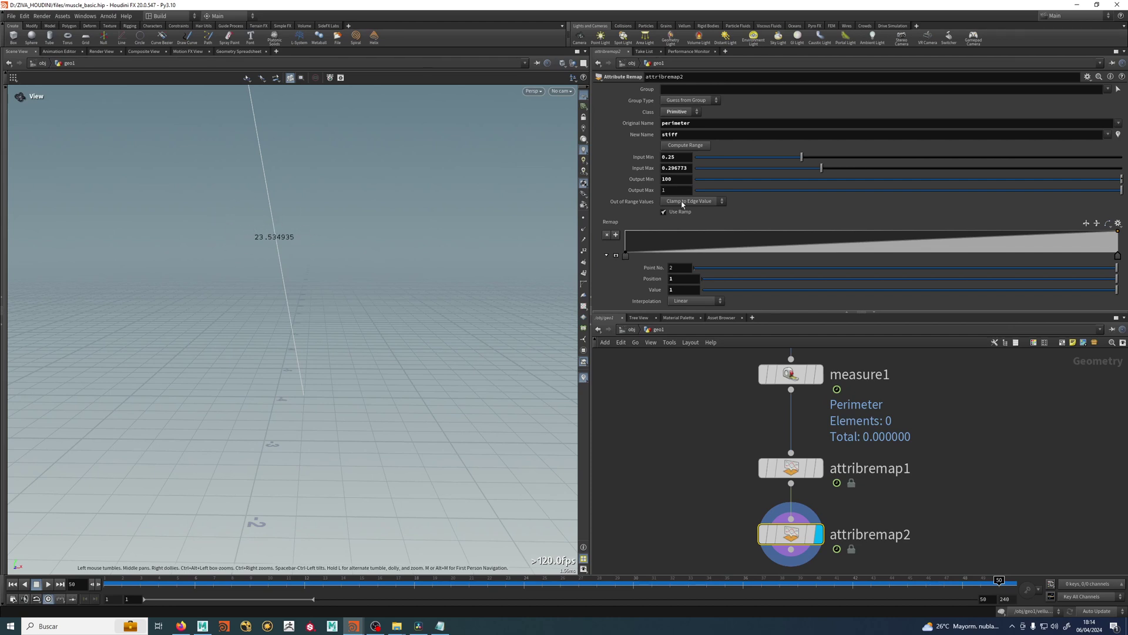
Step: Raise the Output Min of attribremap2 to 1000
click(680, 179)
click(679, 178)
text(0)
key(Return)
drag(241, 227, 261, 251)
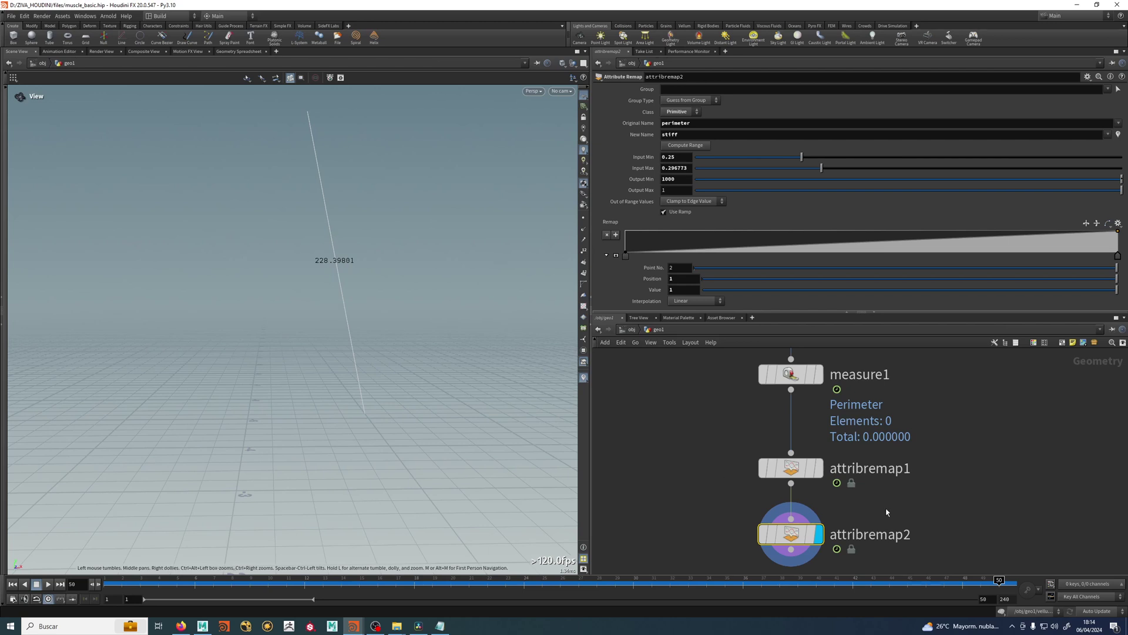
Step: Go back to frame 1 to check the stiffness value and examine the primitive attributes in the node info of attribremap2
scroll(912, 444, down, 2)
middle_drag(753, 513, 745, 508)
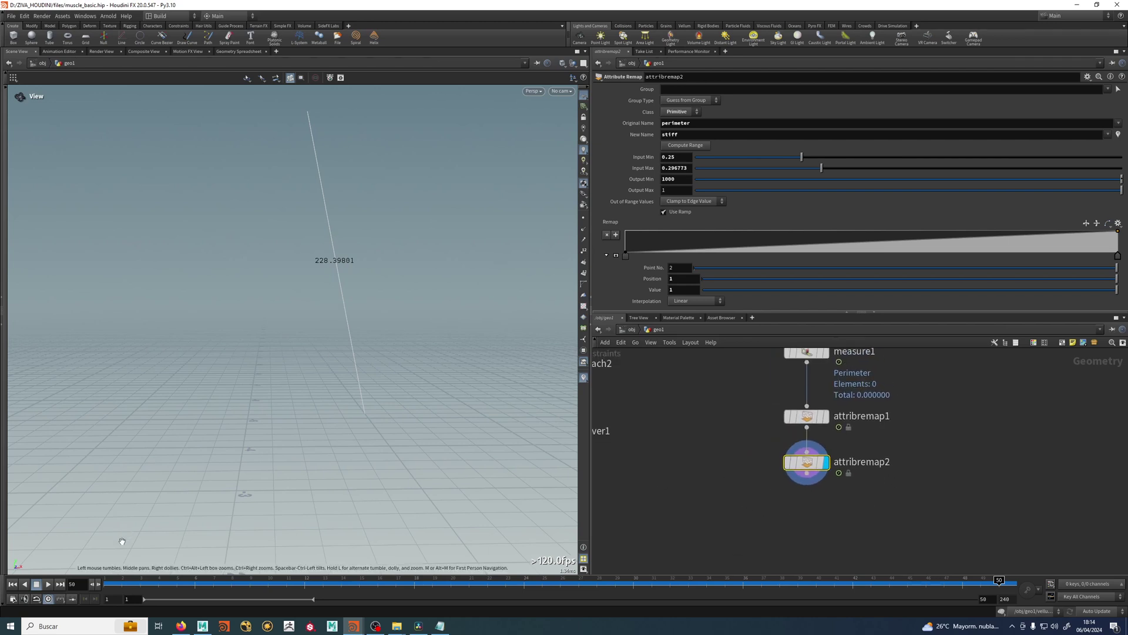
drag(127, 581, 83, 579)
drag(266, 464, 391, 447)
click(773, 463)
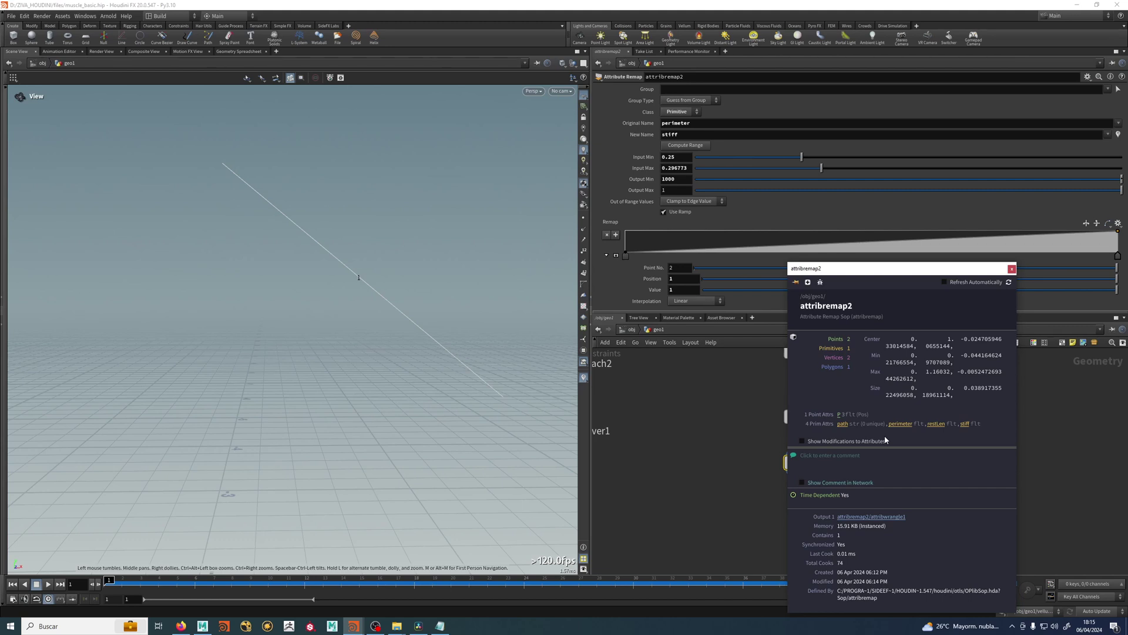
click(1011, 269)
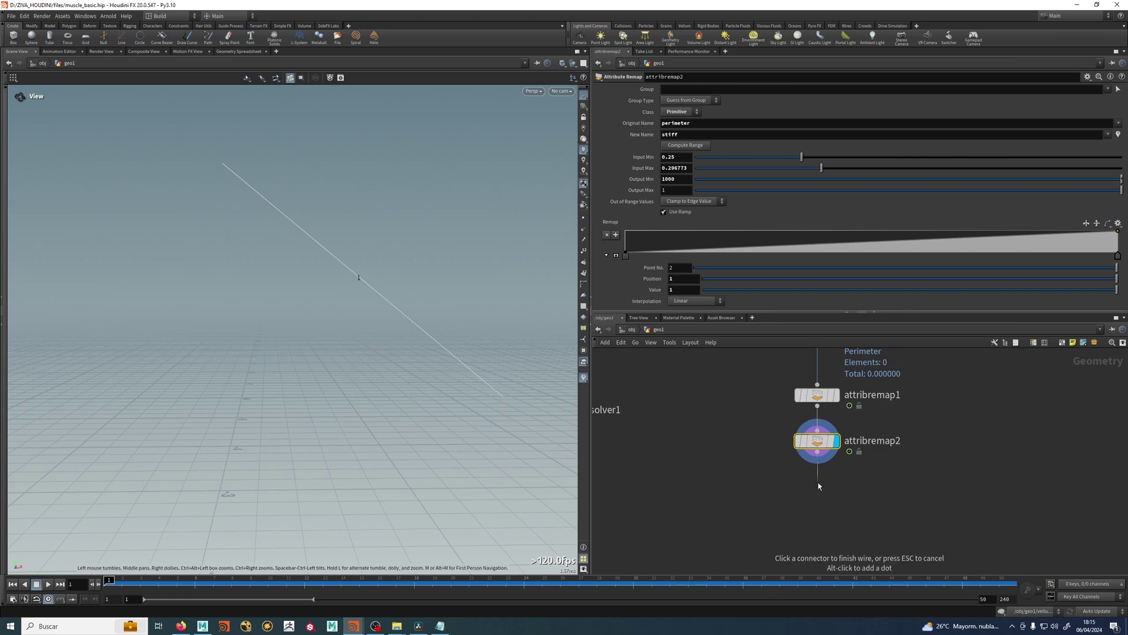
Step: Add an Attribute Promote node after attribremap2 and display it
key(Tab)
text(a)
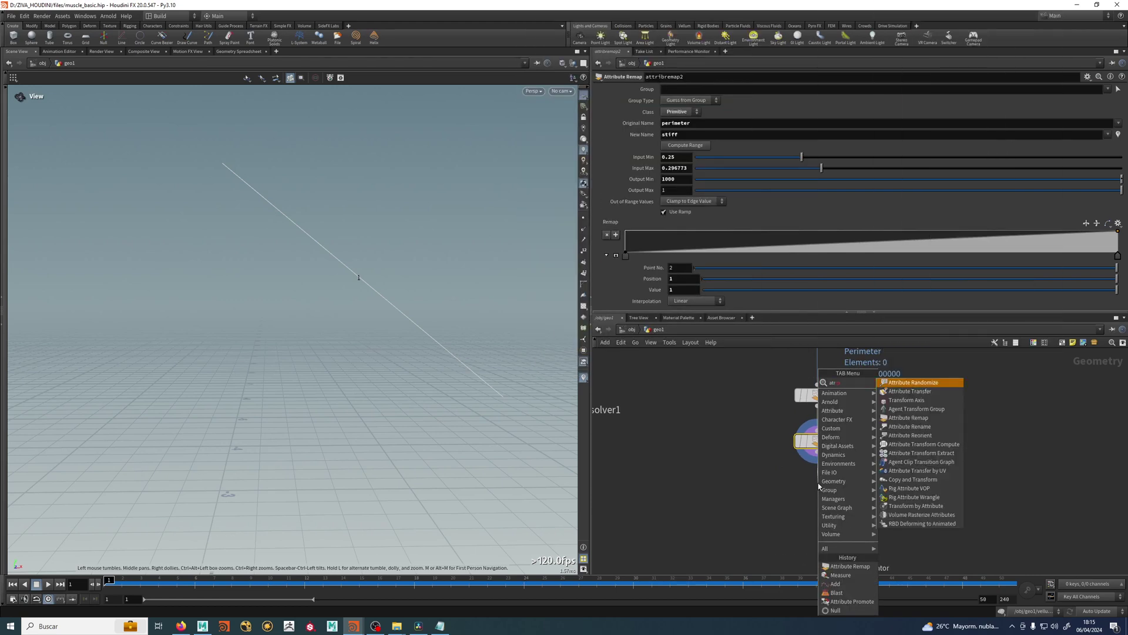
text(ttrprom)
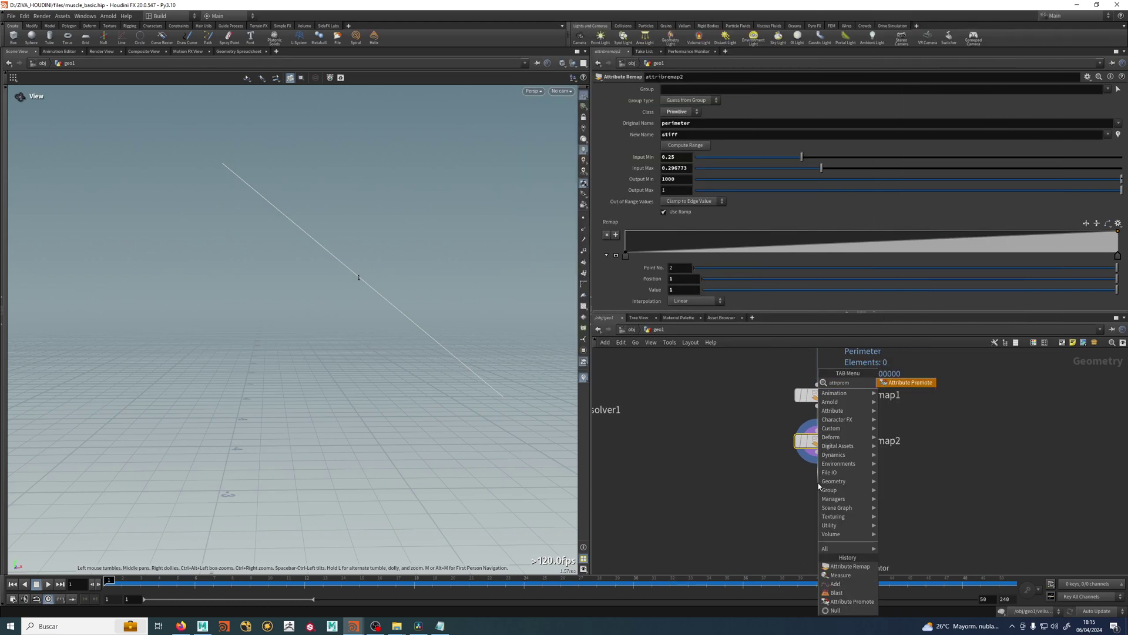
key(Return)
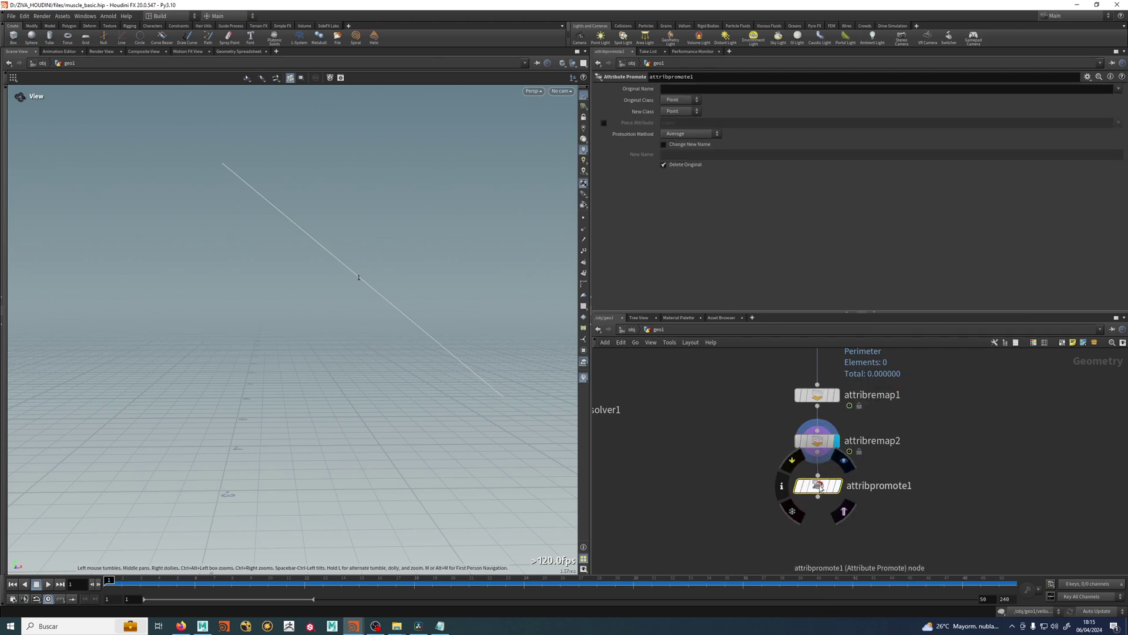
click(838, 488)
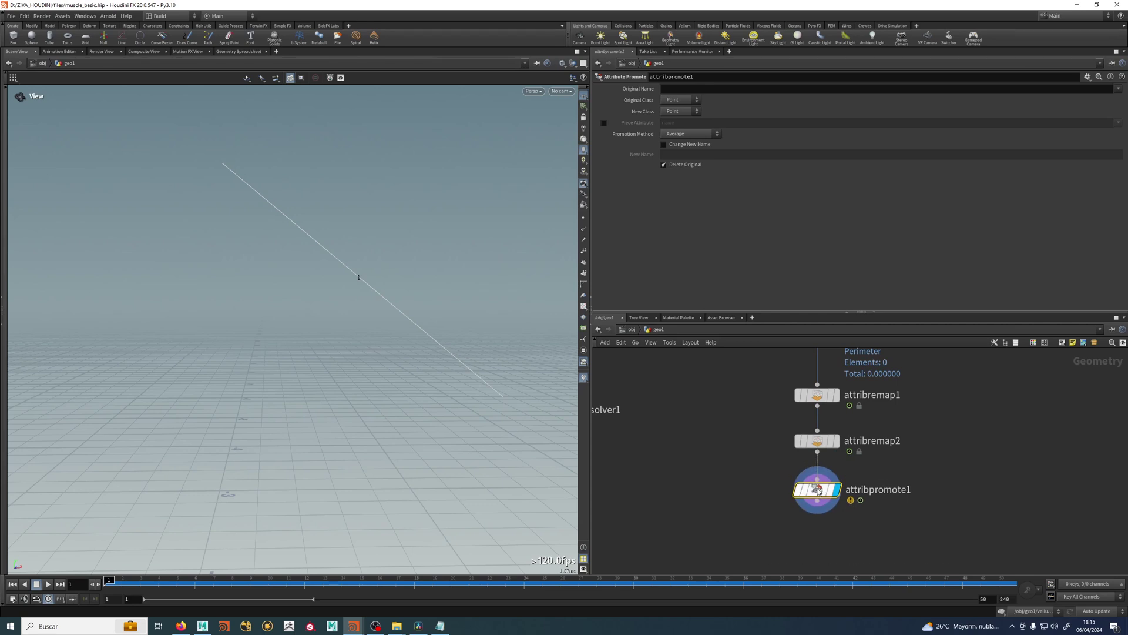
Step: Promote the restLen and stiff attributes from Primitive to Detail in attribpromote1 and check its node info
drag(815, 487, 815, 488)
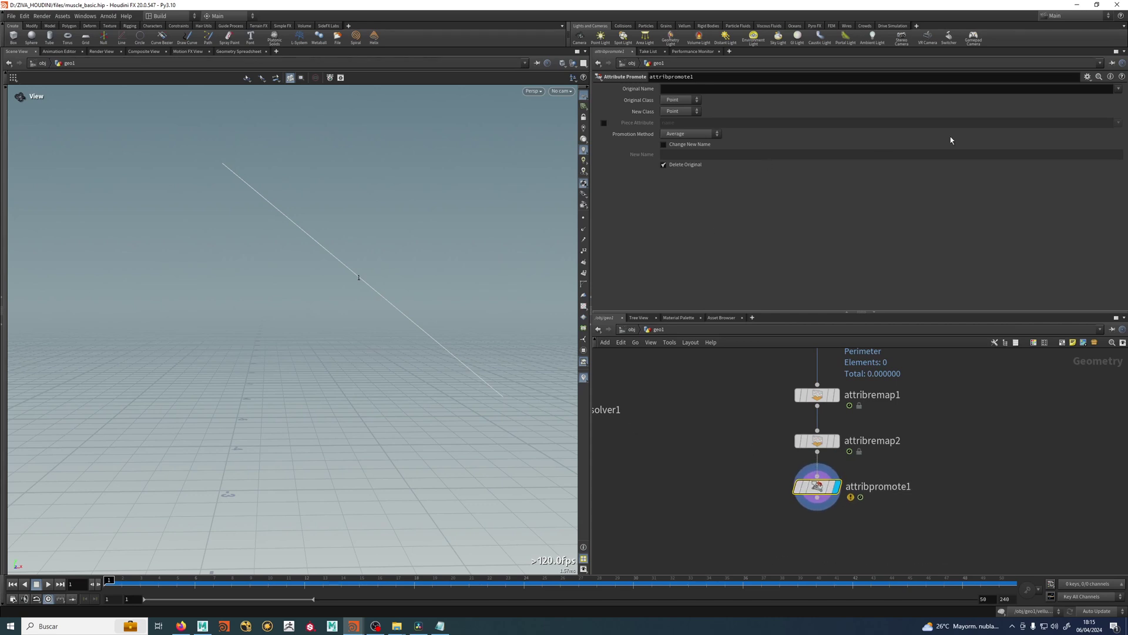
click(680, 100)
click(677, 111)
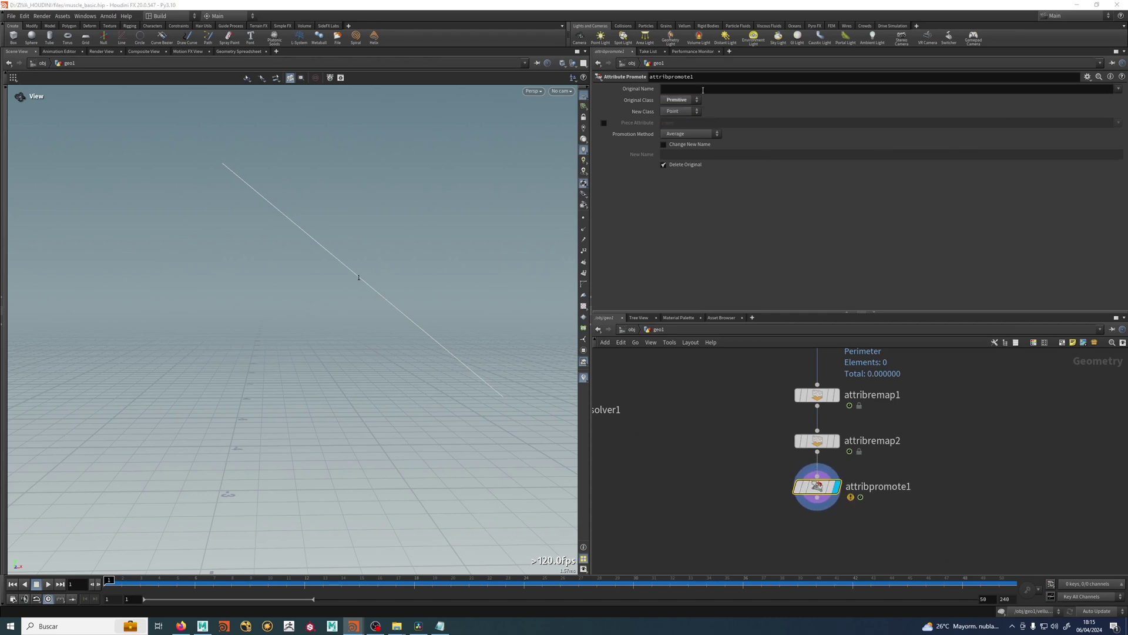
click(1118, 89)
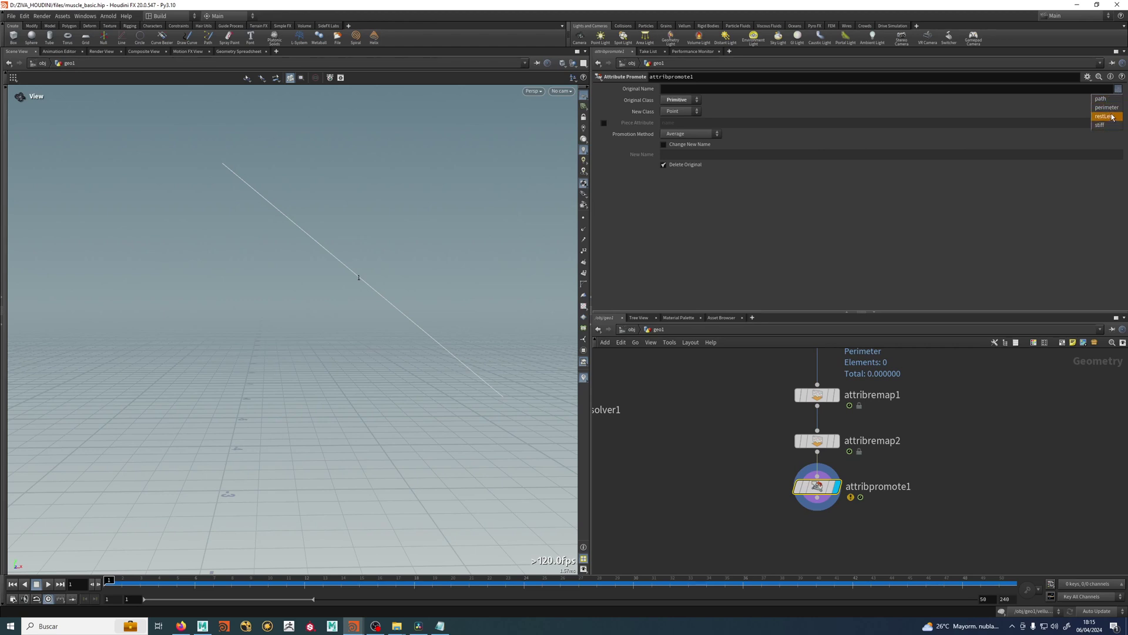
click(1104, 116)
click(1118, 89)
click(1099, 125)
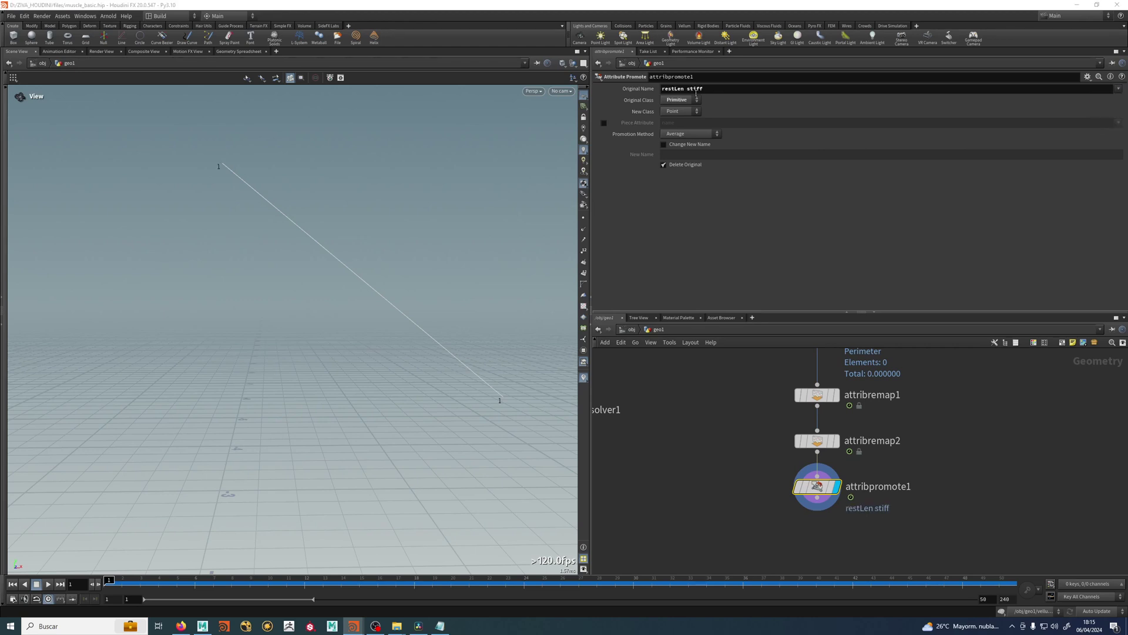
click(682, 111)
click(675, 119)
click(781, 487)
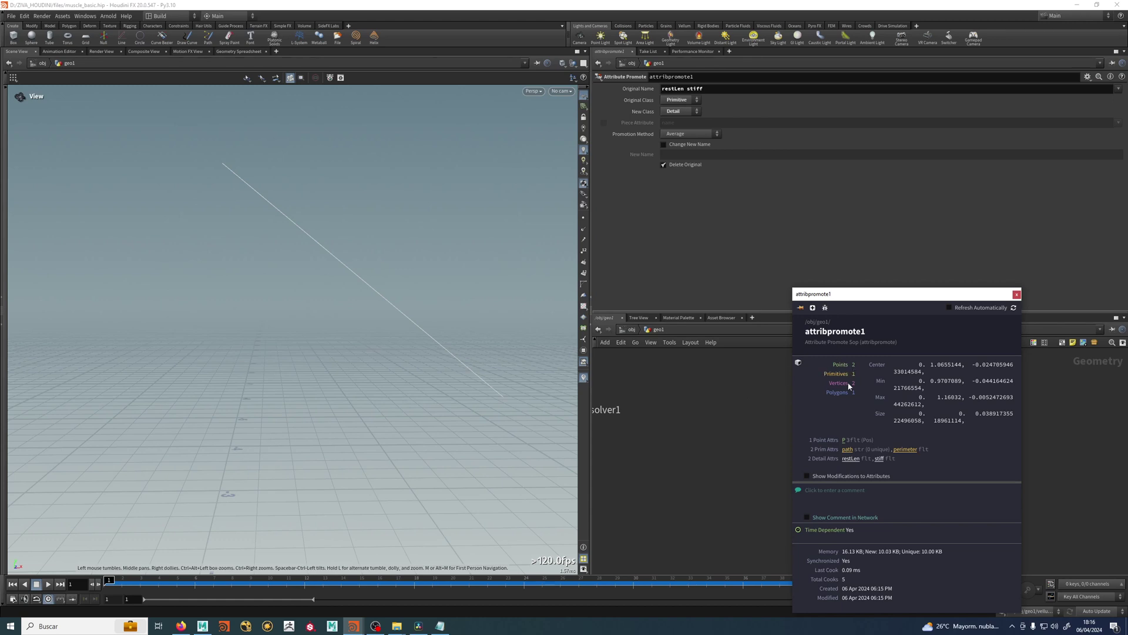
click(1016, 295)
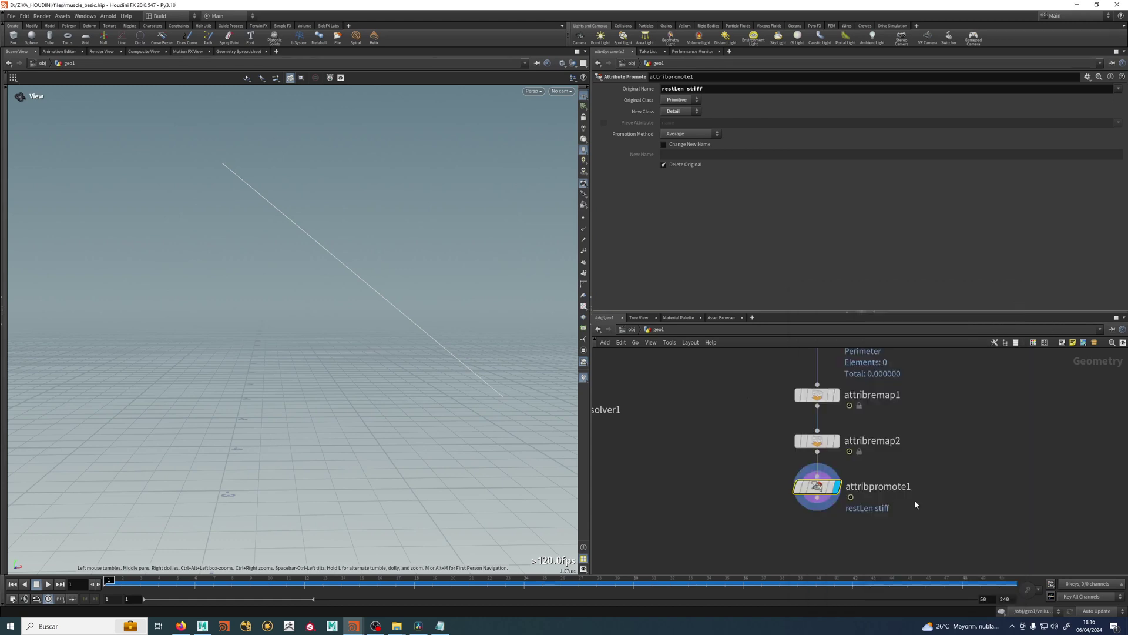
Step: Add a Null node after attribpromote1 and display it
scroll(811, 514, up, 1)
scroll(810, 514, up, 1)
middle_drag(772, 521, 741, 501)
scroll(763, 495, down, 2)
scroll(750, 516, down, 1)
scroll(740, 516, up, 1)
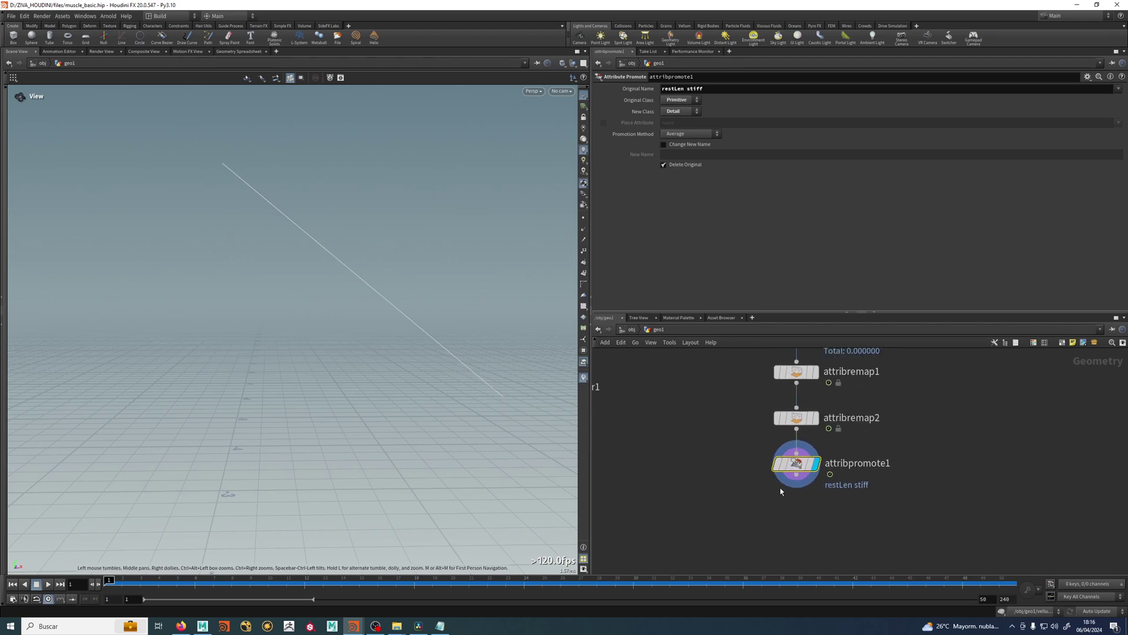
key(Tab)
text(null)
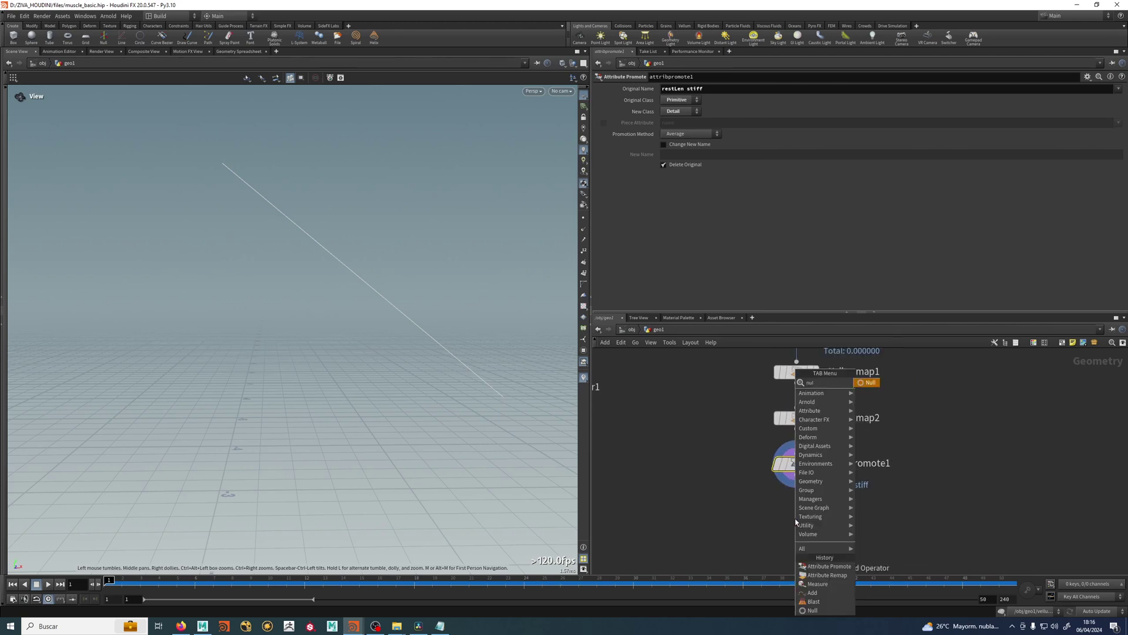
key(Return)
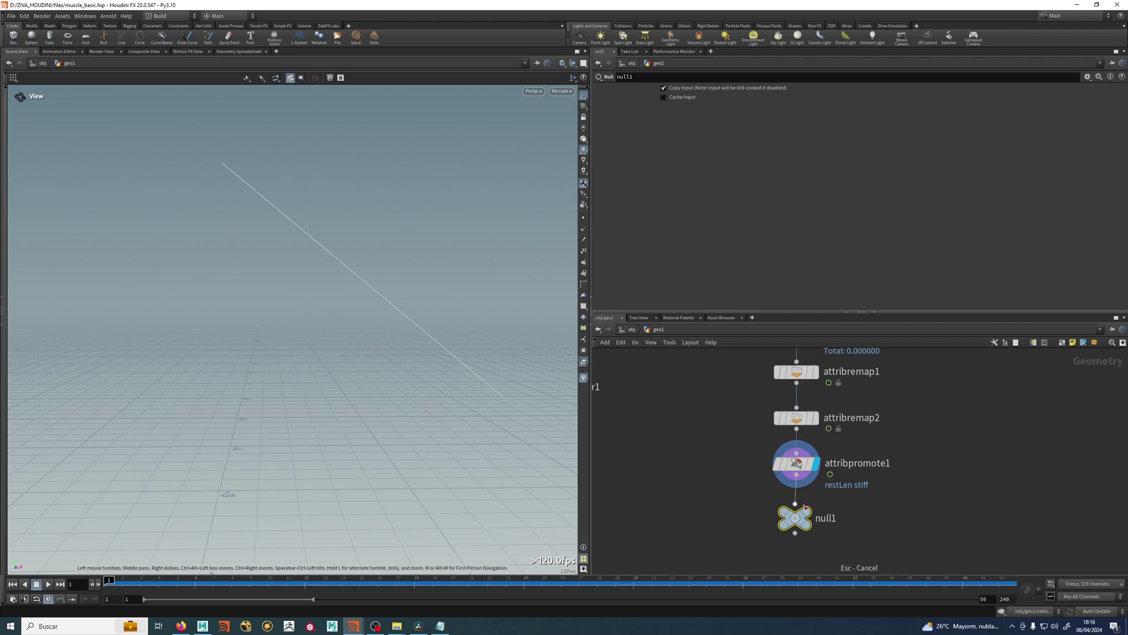
double_click(827, 518)
Step: Rename the Null node to OUT_LOA_BICEPS, align it under attribpromote1 and copy it for referencing
double_click(828, 519)
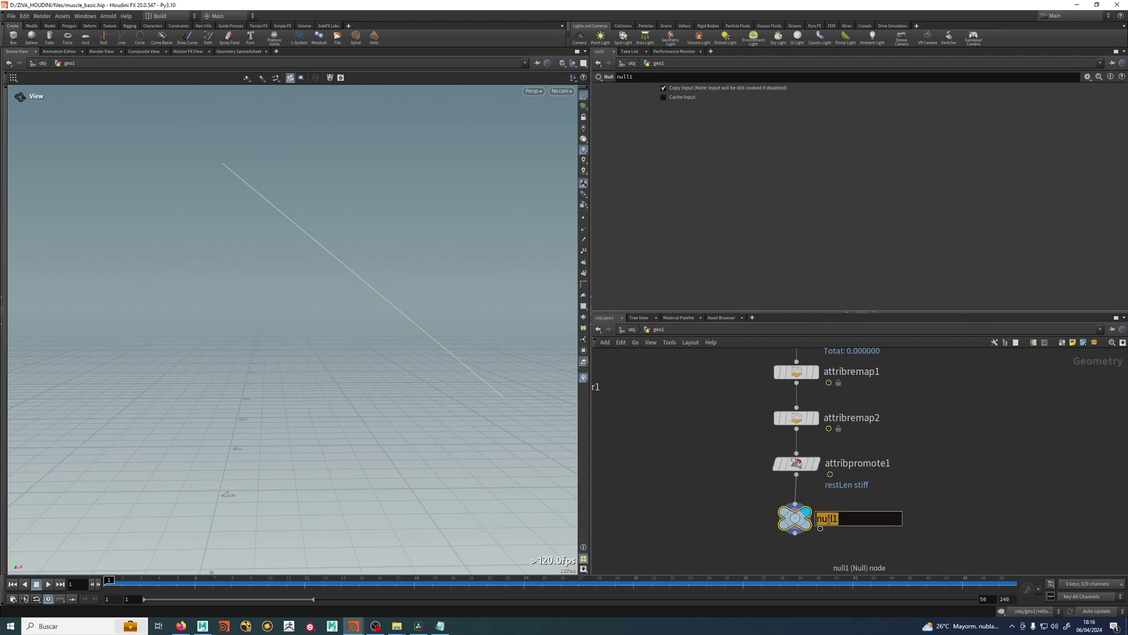
text(OUT_)
text(LOS)
text(_BICEPS)
key(Return)
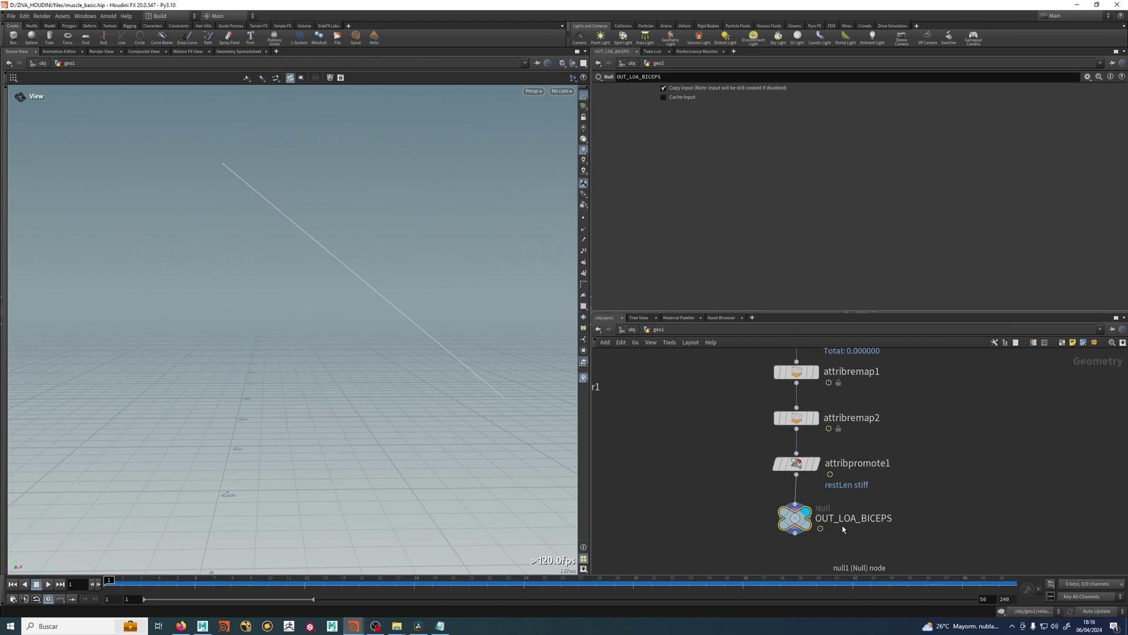
drag(853, 503, 764, 556)
key(ctrl+c)
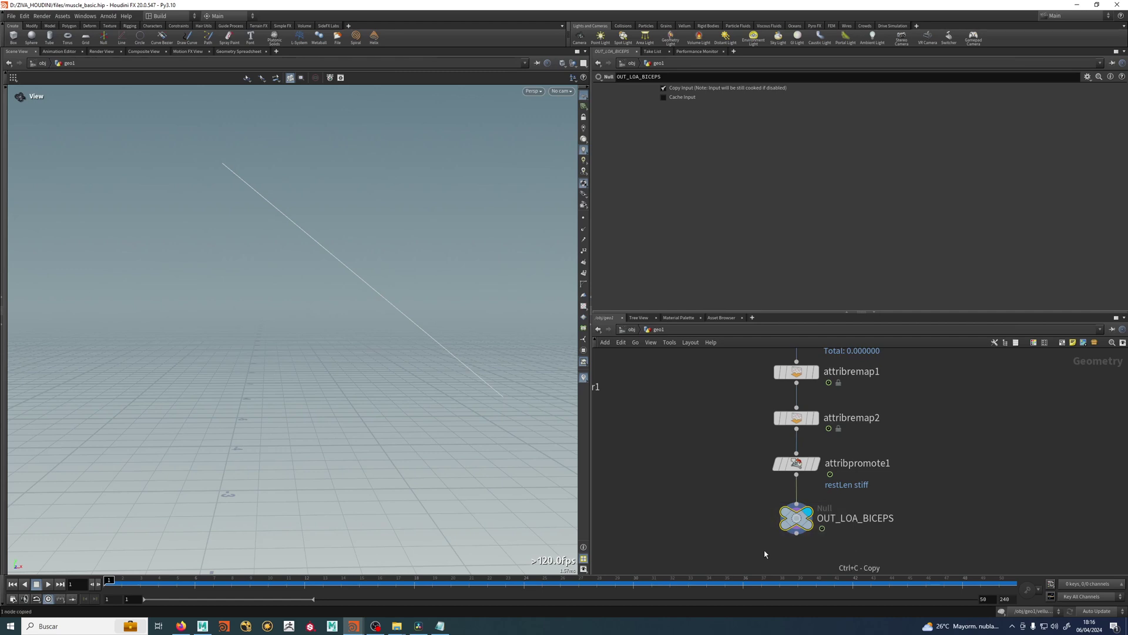
Step: Enter the forces network of vellumsolver1 and delete the Rest Length Scale channels on vellumconstraintproperty1
middle_drag(701, 509, 781, 517)
scroll(781, 517, down, 2)
scroll(689, 452, up, 2)
click(645, 424)
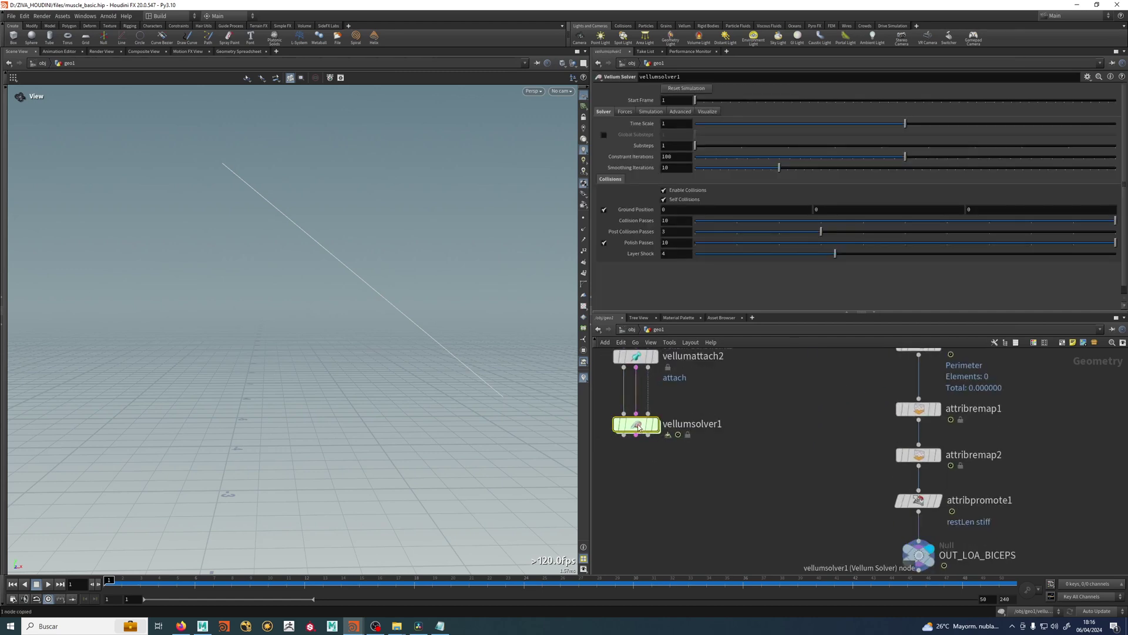
double_click(644, 424)
scroll(787, 438, up, 1)
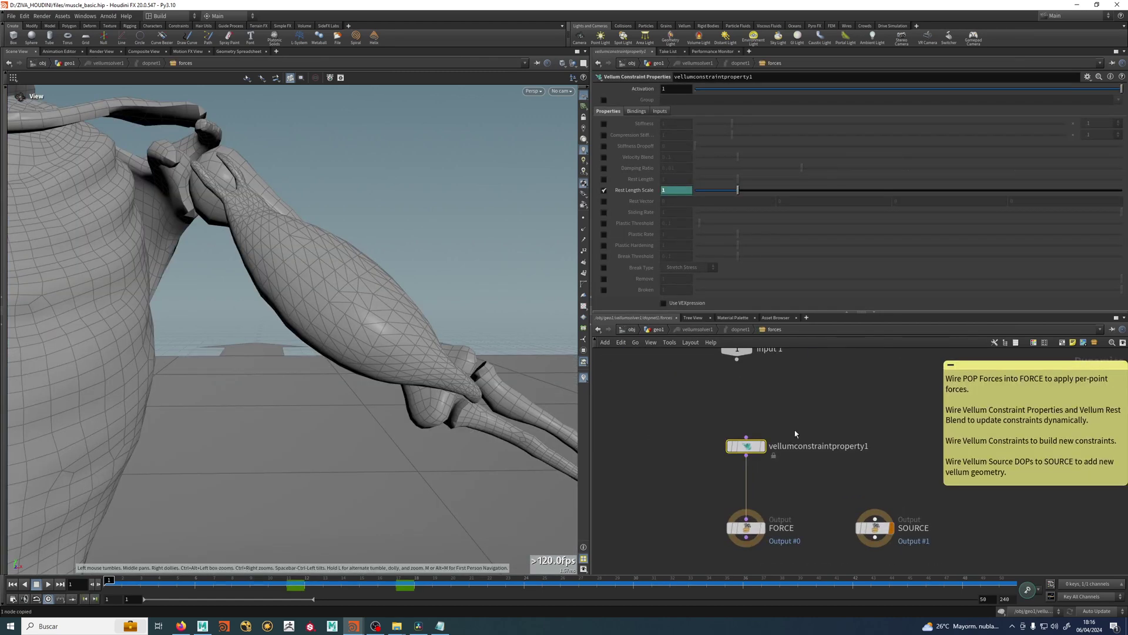
right_click(635, 191)
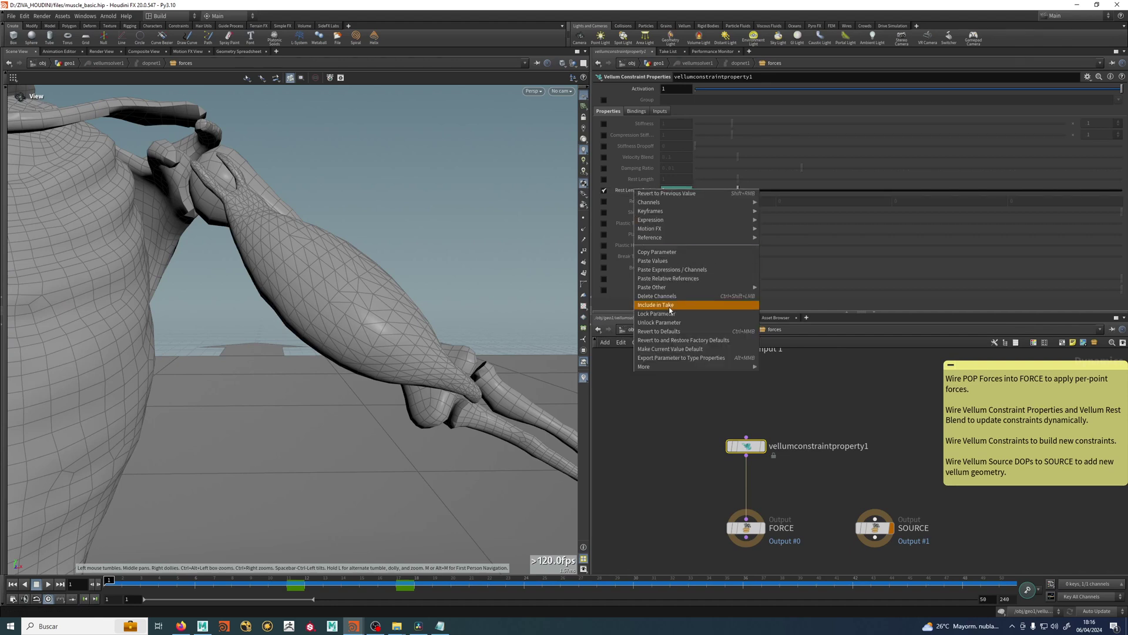
click(656, 295)
Step: Set Rest Length Scale to the expression detail("/obj/geo1/OUT_LOA_BICEPS", "restLen", 0)
click(682, 189)
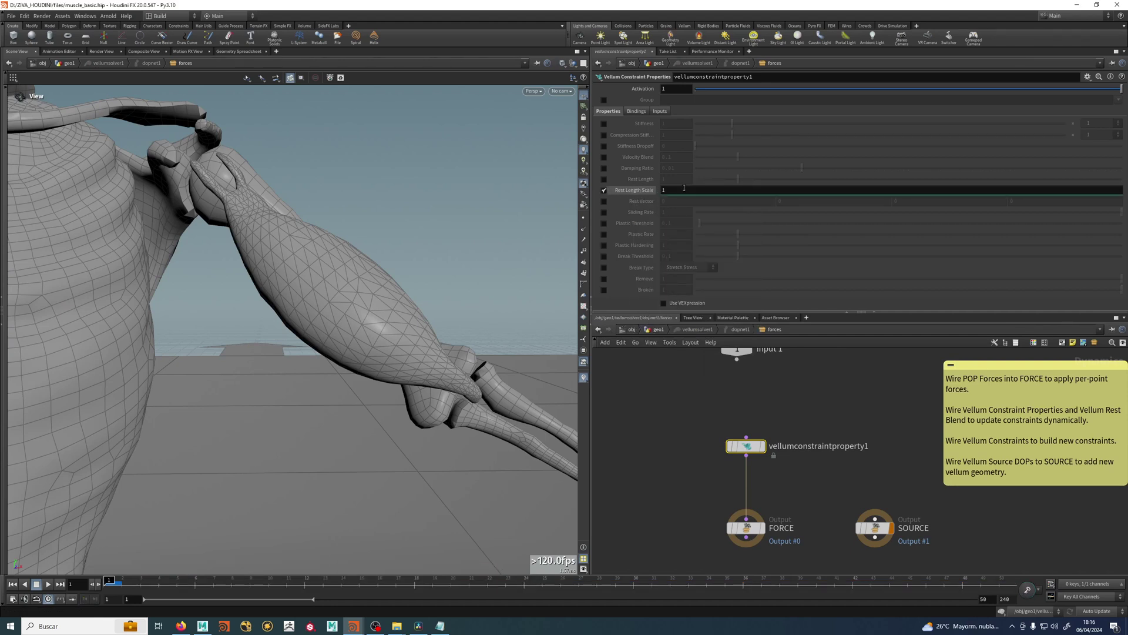
text(DEATIL)
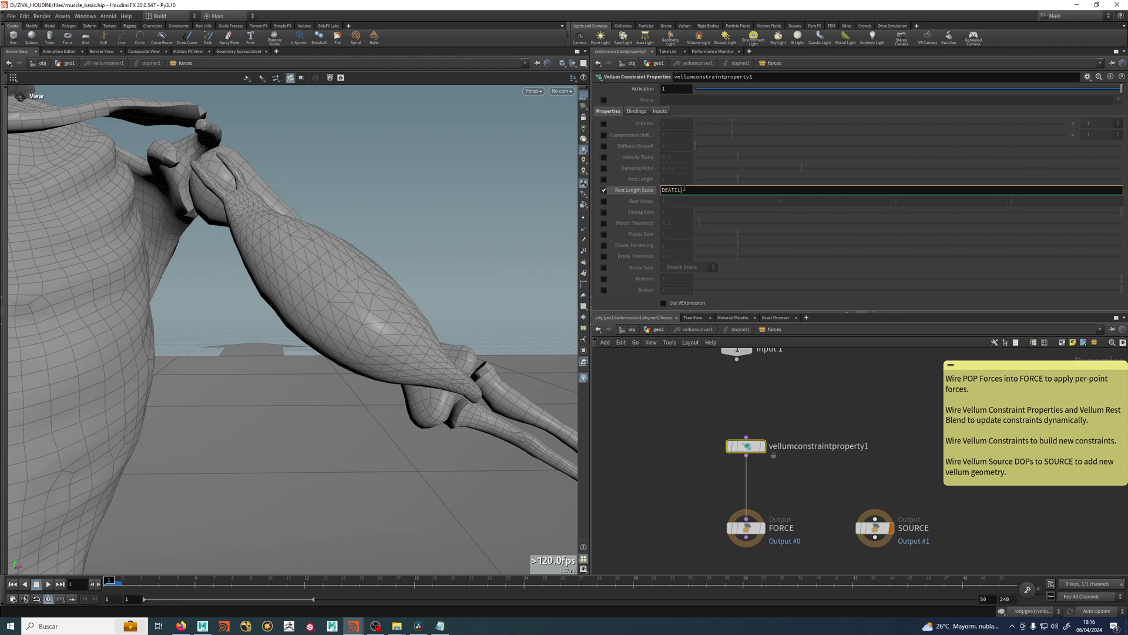
key(BackSpace)
key(BackSpace)
key(BackSpace)
key(BackSpace)
key(BackSpace)
key(BackSpace)
text(detail)
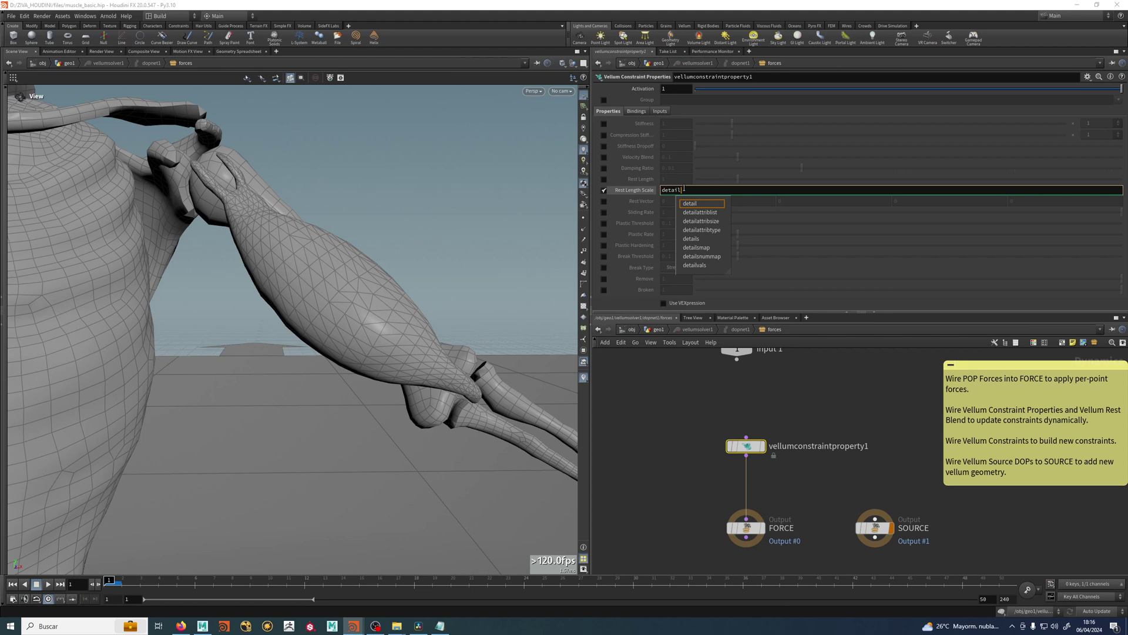
text(()
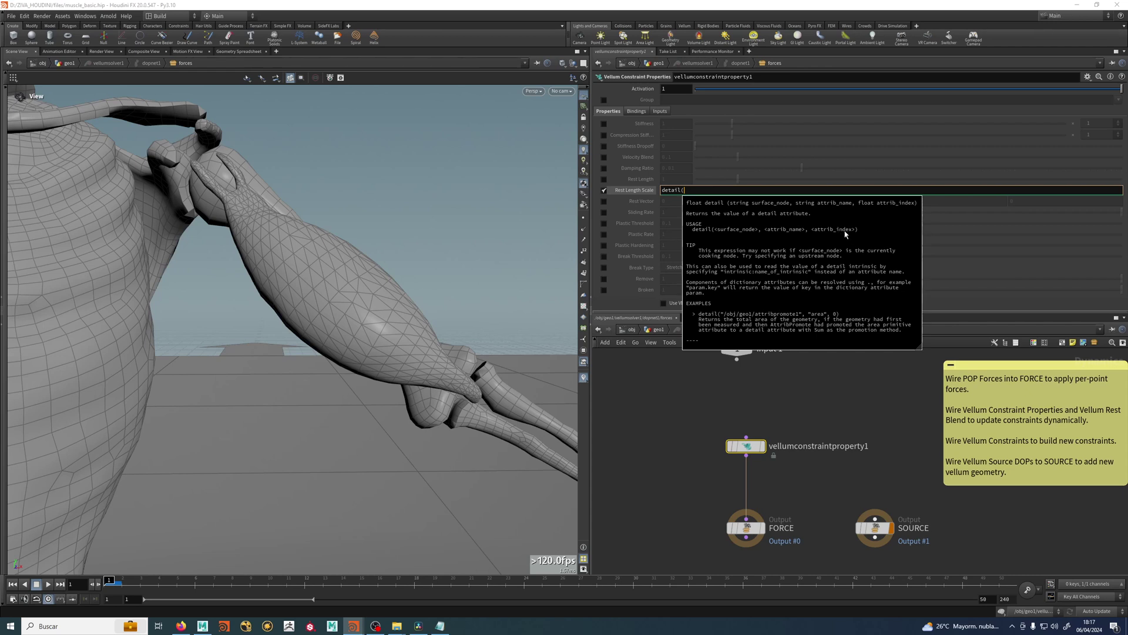
click(691, 189)
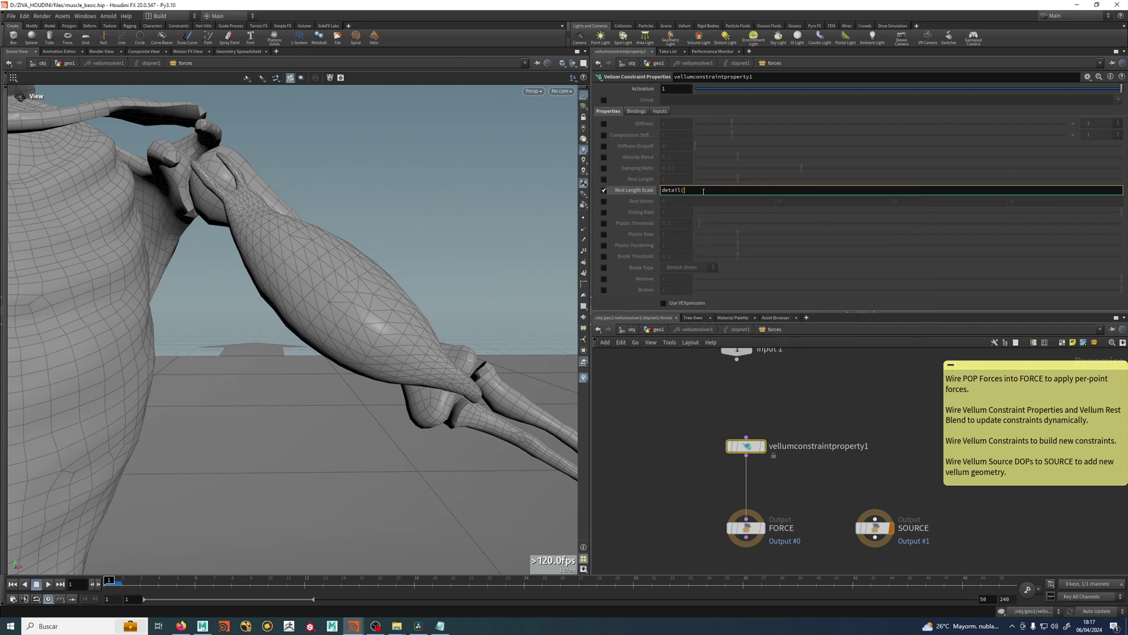
text("")
key(Left)
key(ctrl+v)
text(,)
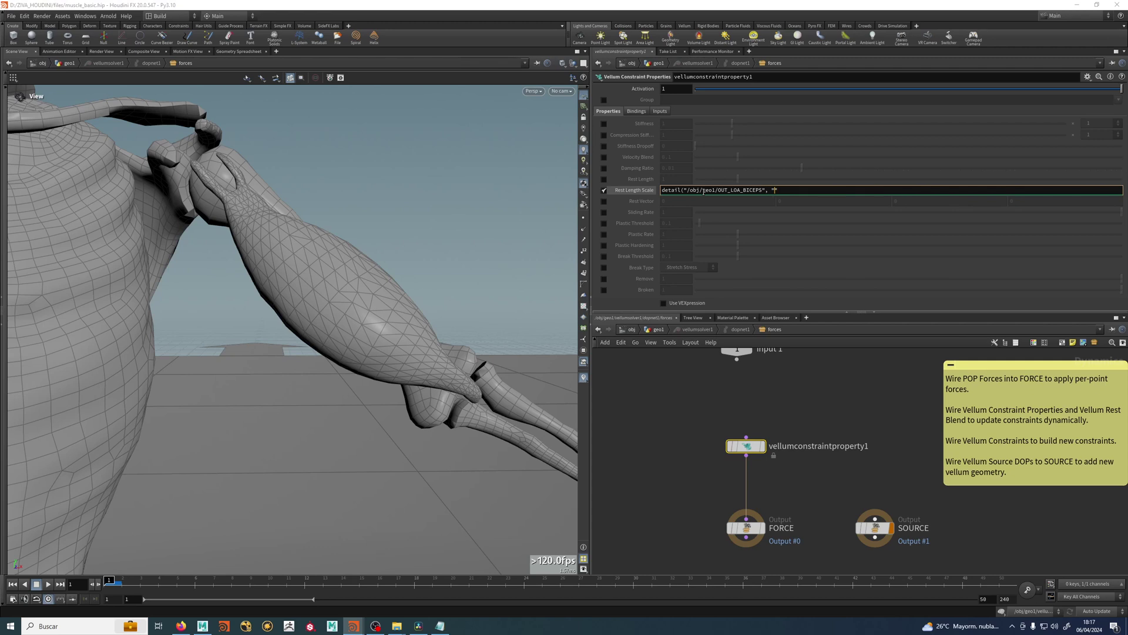
text(stLen", 0)
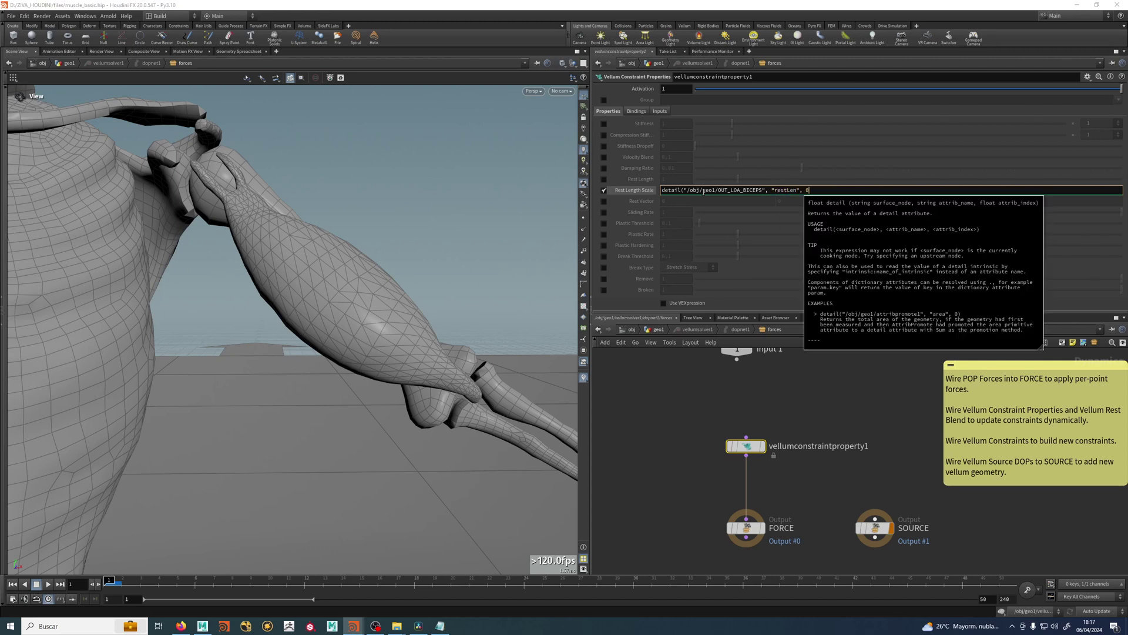
text())
key(Return)
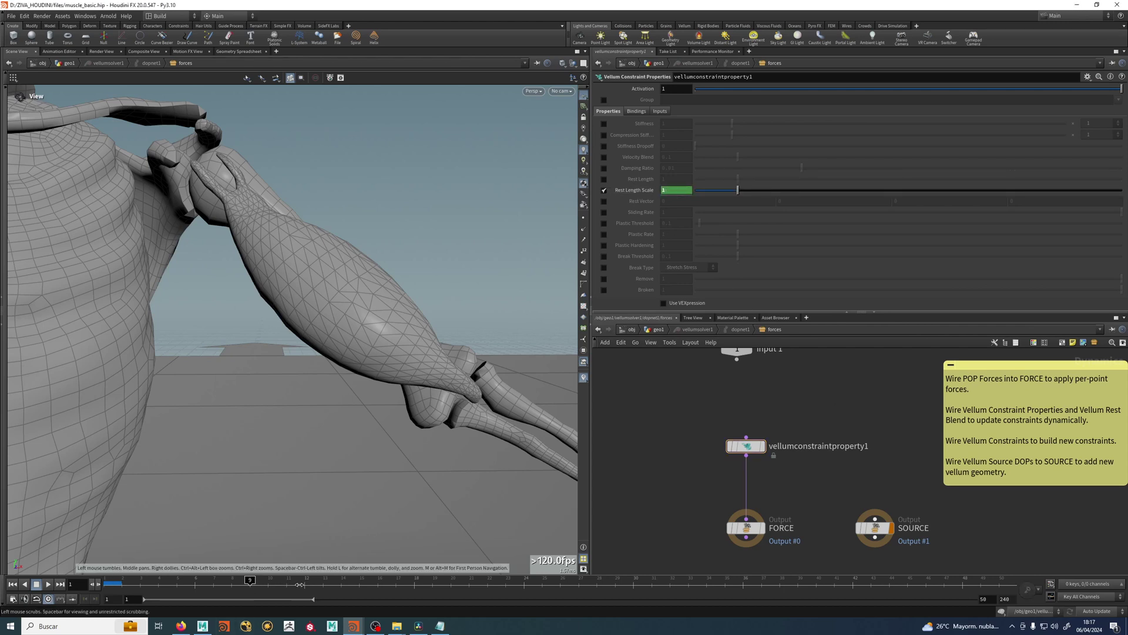
Step: Scrub the timeline with the simulation disabled to check the driven Rest Length Scale, and return to frame 1
click(325, 585)
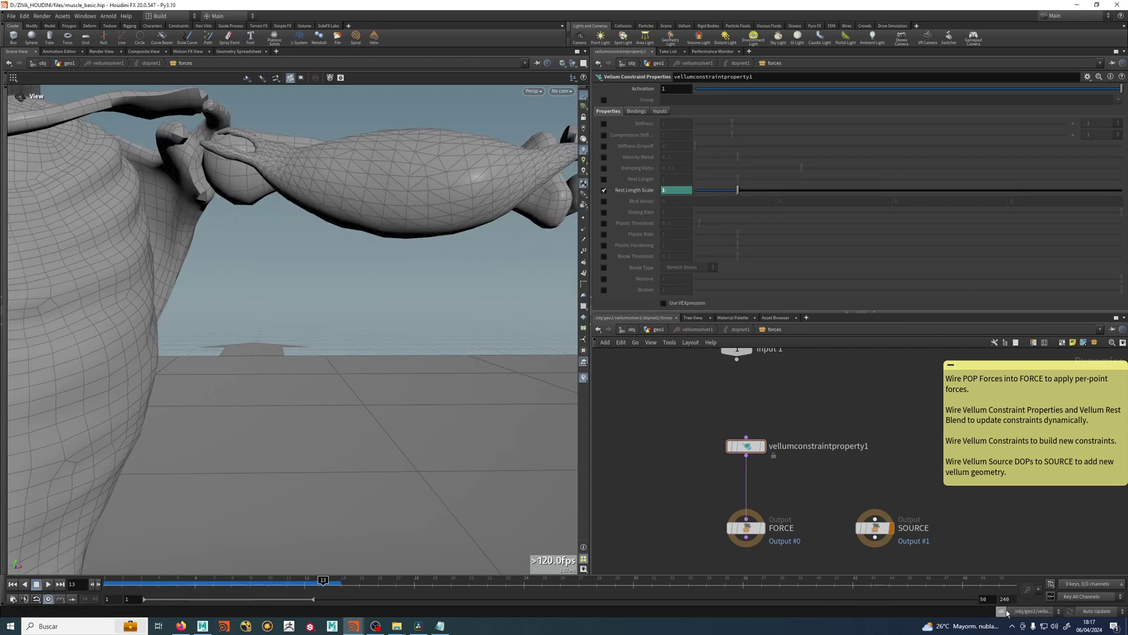
drag(323, 584, 578, 580)
mouse_move(943, 575)
mouse_down()
mouse_move(541, 583)
mouse_move(1017, 575)
mouse_move(542, 581)
mouse_move(952, 579)
mouse_up()
click(13, 584)
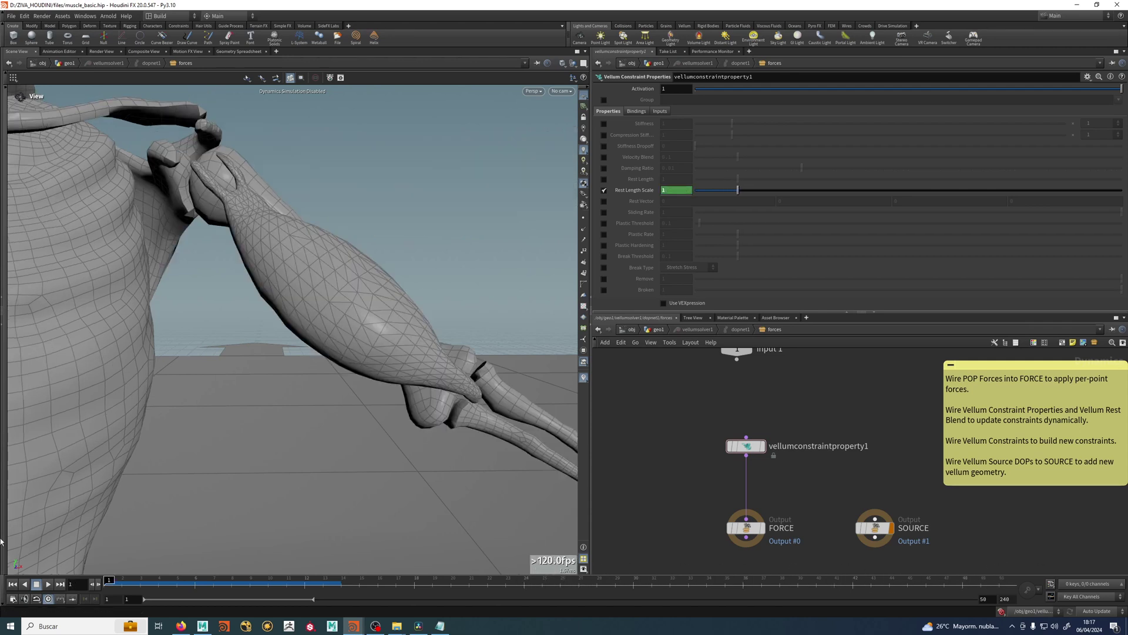
Step: Enable Stiffness on vellumconstraintproperty1 and set it to the expression detail("/obj/geo1/OUT_LOA_BICEPS", "stiff", 0)
click(603, 124)
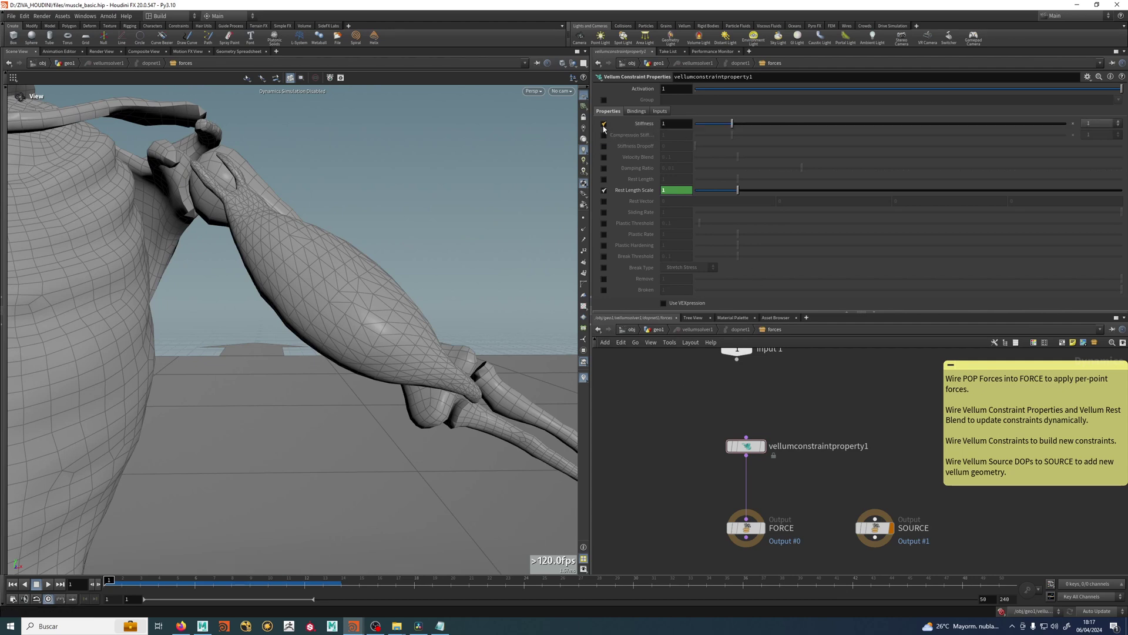
click(635, 190)
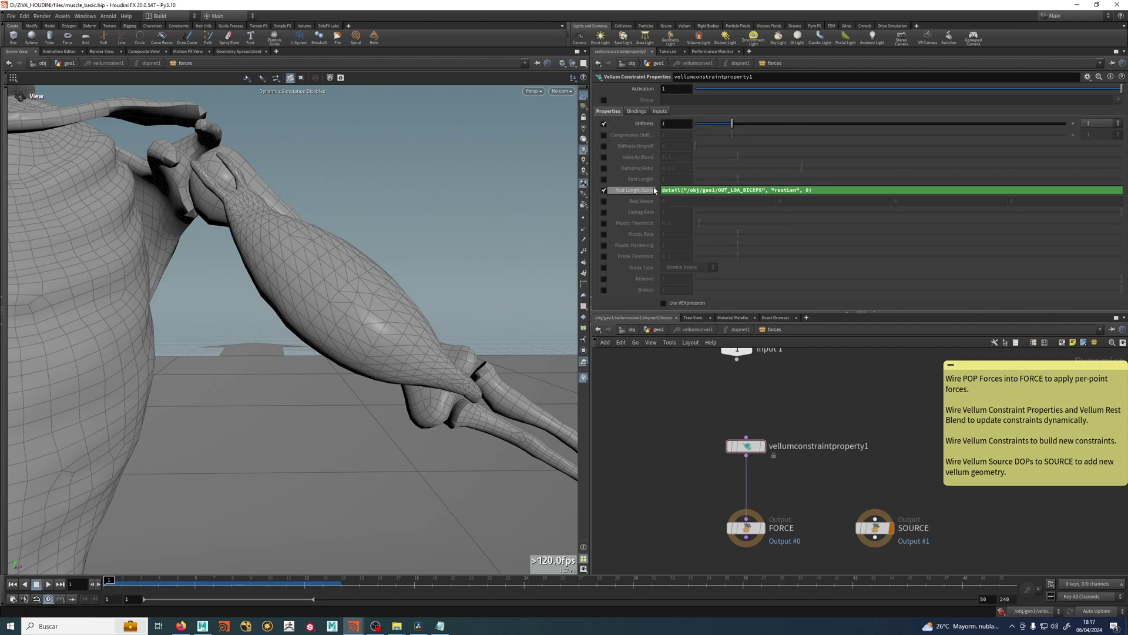
click(827, 190)
key(ctrl+c)
click(682, 123)
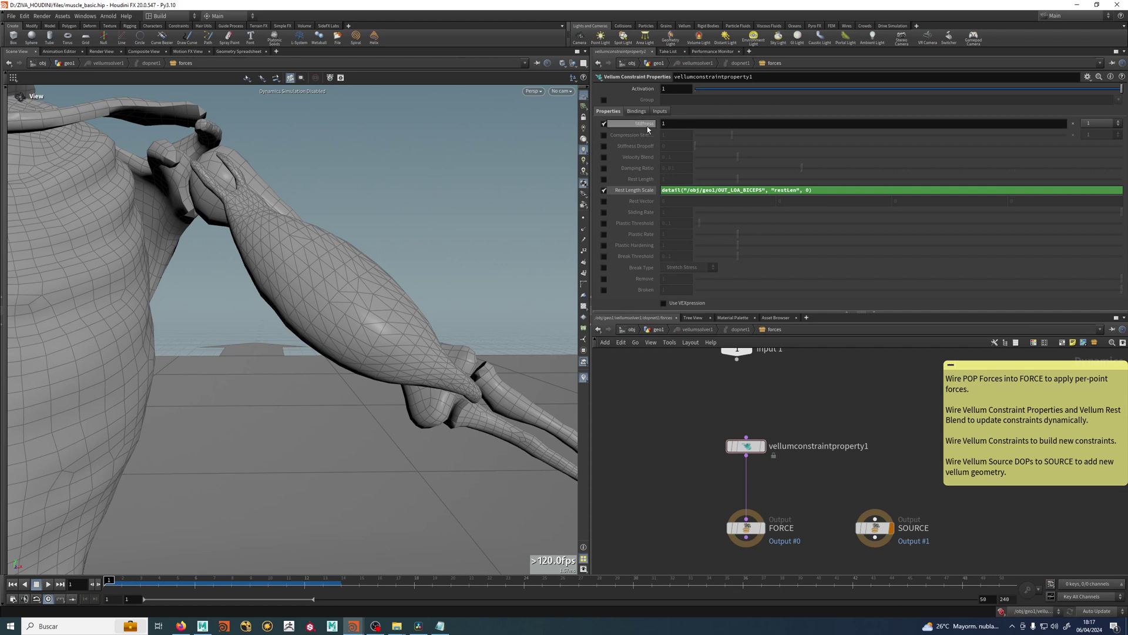
key(ctrl+v)
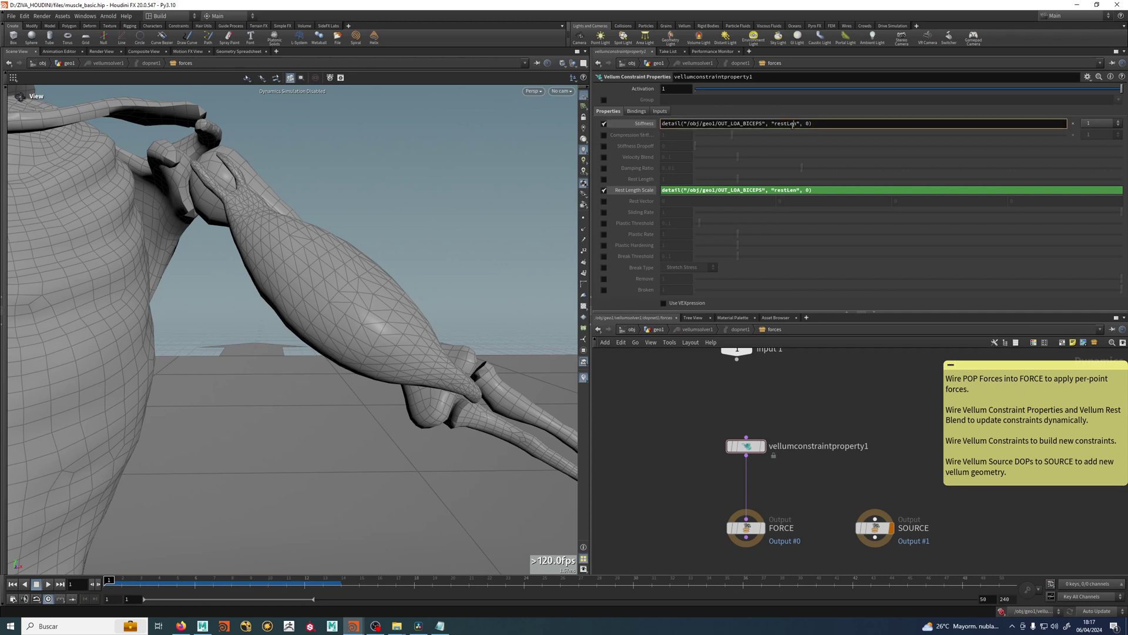
key(BackSpace)
key(BackSpace)
key(BackSpace)
key(BackSpace)
key(BackSpace)
key(BackSpace)
key(BackSpace)
text(stif)
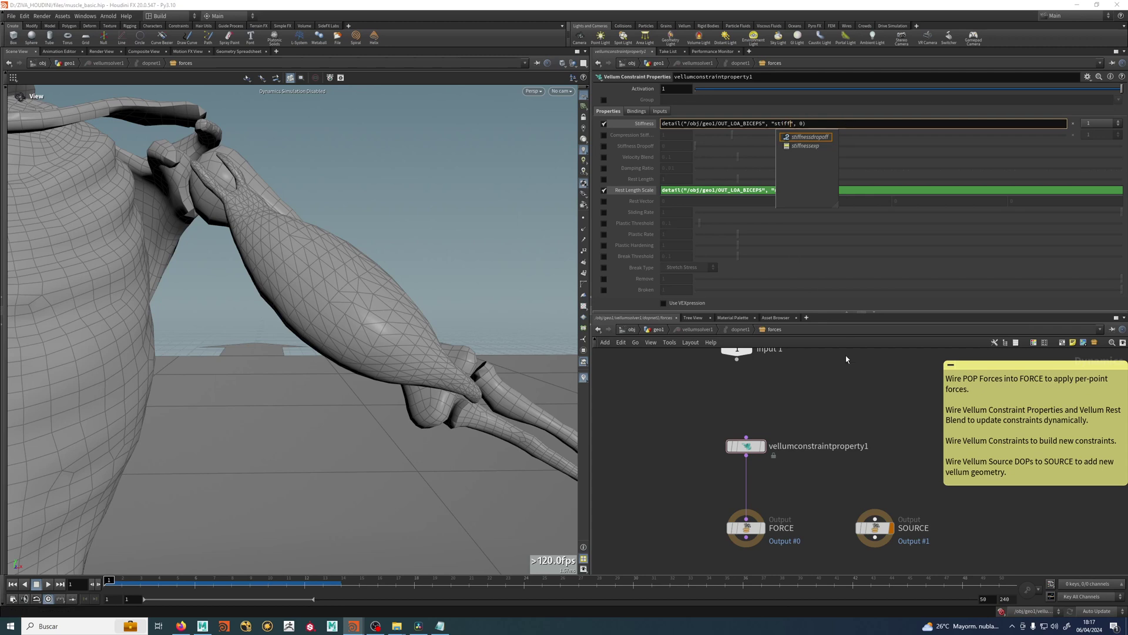
text(f)
key(Return)
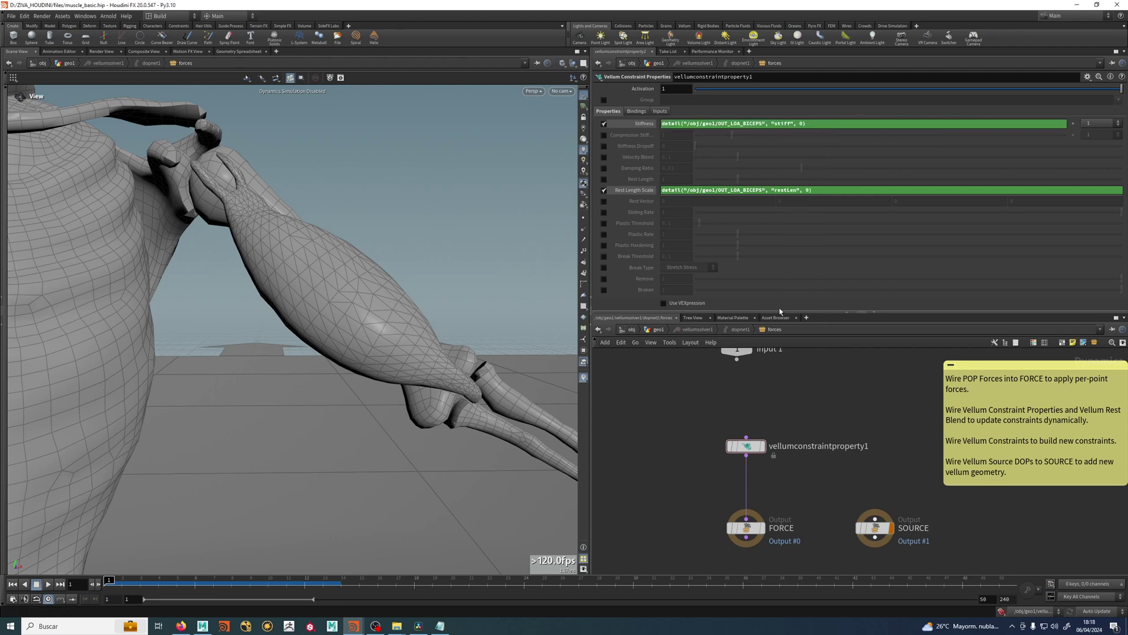
Step: Show the evaluated Stiffness value and scrub through the timeline and back to frame 1 to check how it changes
click(644, 123)
click(159, 580)
drag(162, 581, 901, 608)
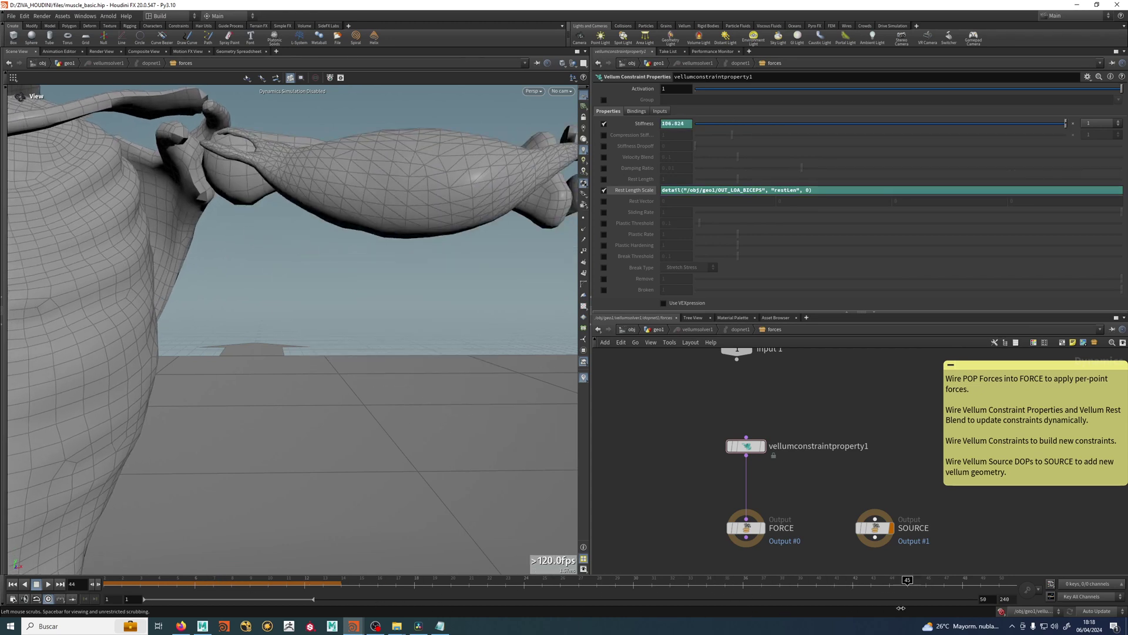
drag(975, 605, 100, 585)
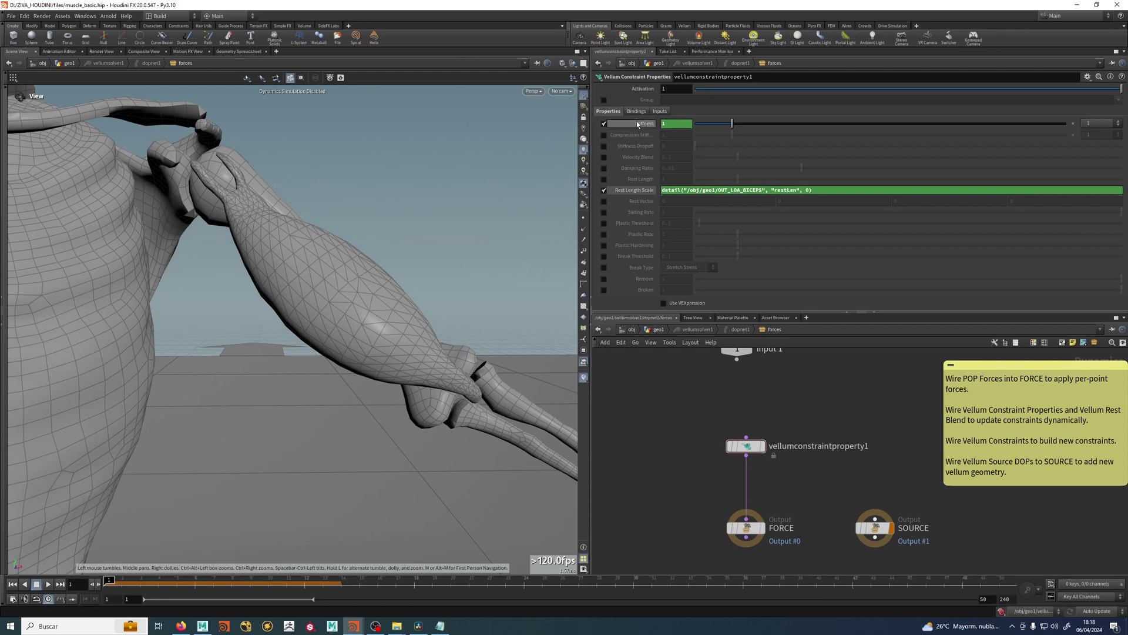
Step: Return to the geo1 network and examine the Stretch stiffness settings of the vellumtetrahedral node
click(658, 329)
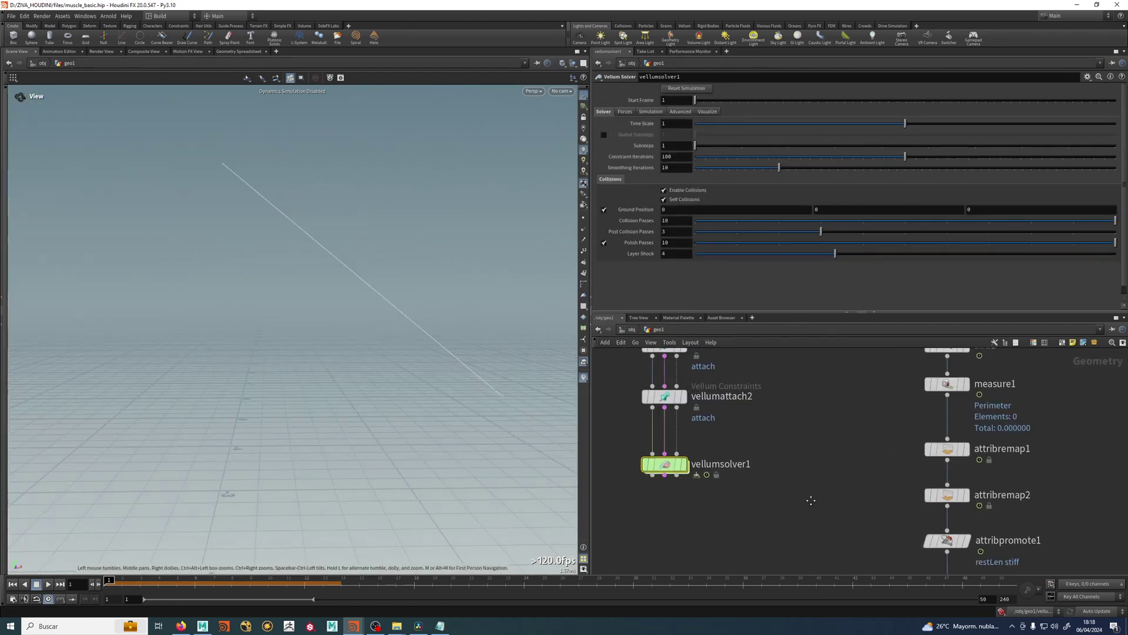
middle_drag(860, 488, 870, 507)
click(768, 396)
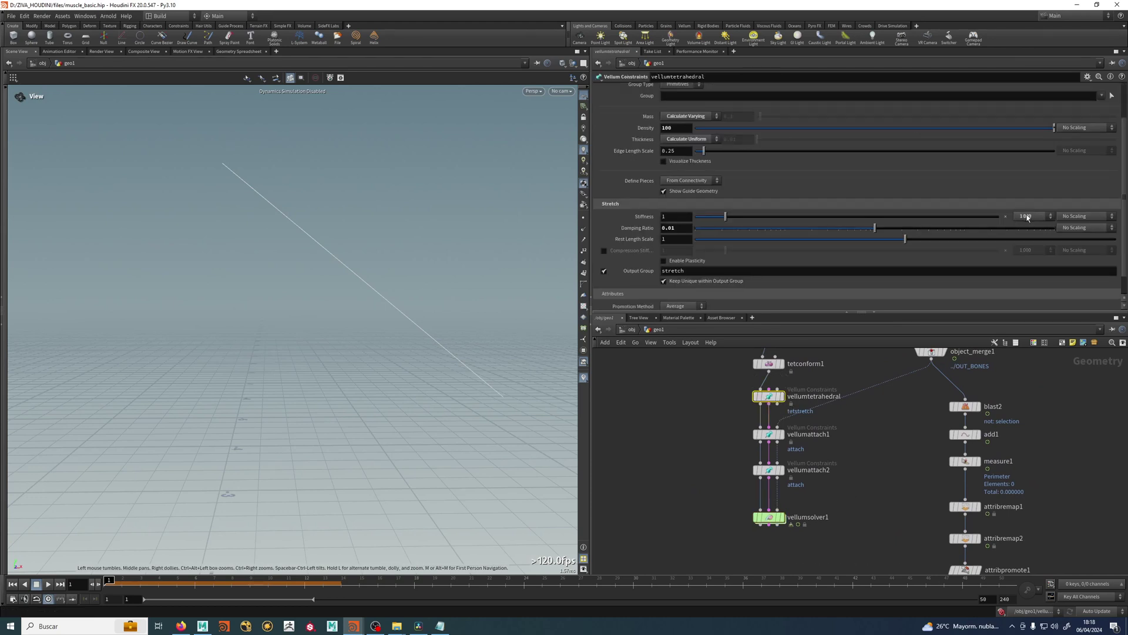
Step: Inside vellumsolver1's forces network, set the Stiffness multiplier of vellumconstraintproperty1 to 1 000
middle_drag(837, 515, 806, 456)
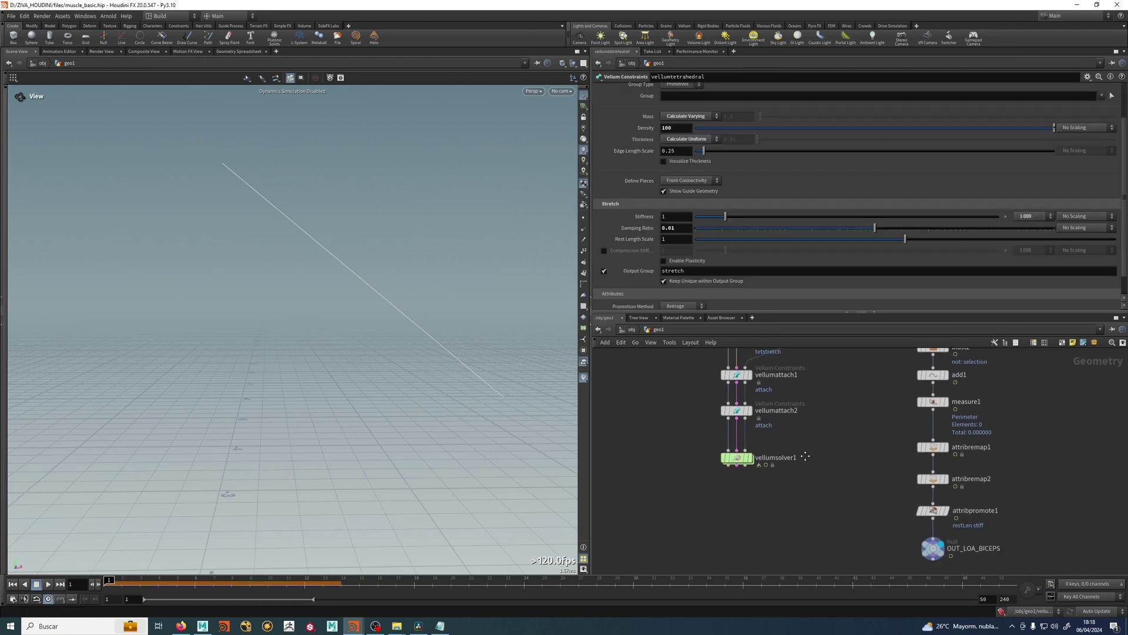
double_click(741, 457)
click(1103, 123)
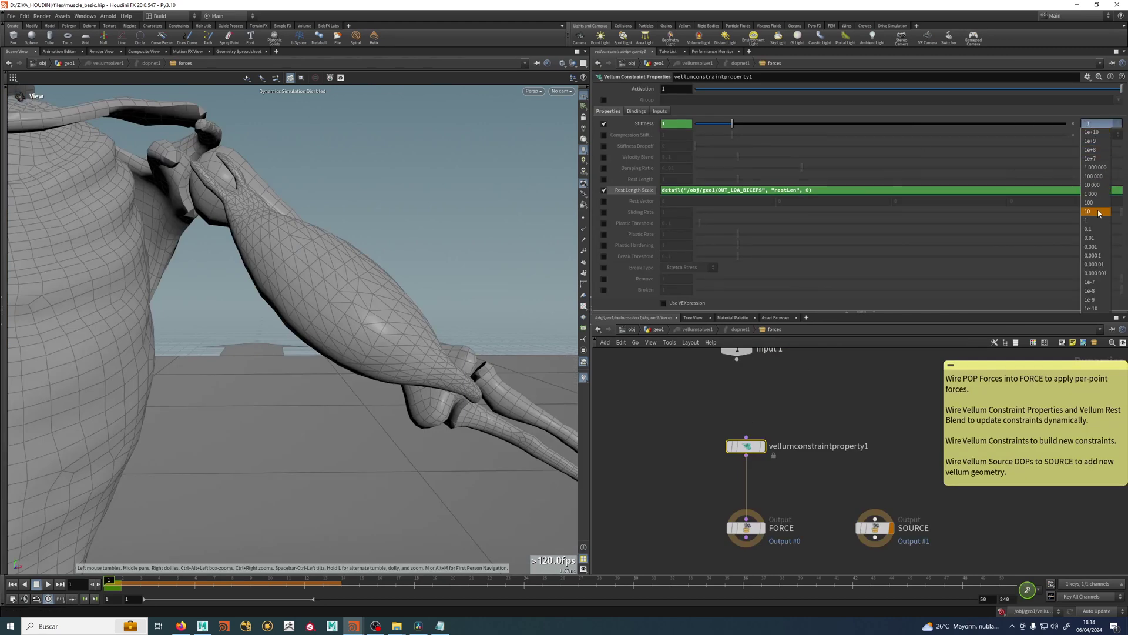
click(1092, 193)
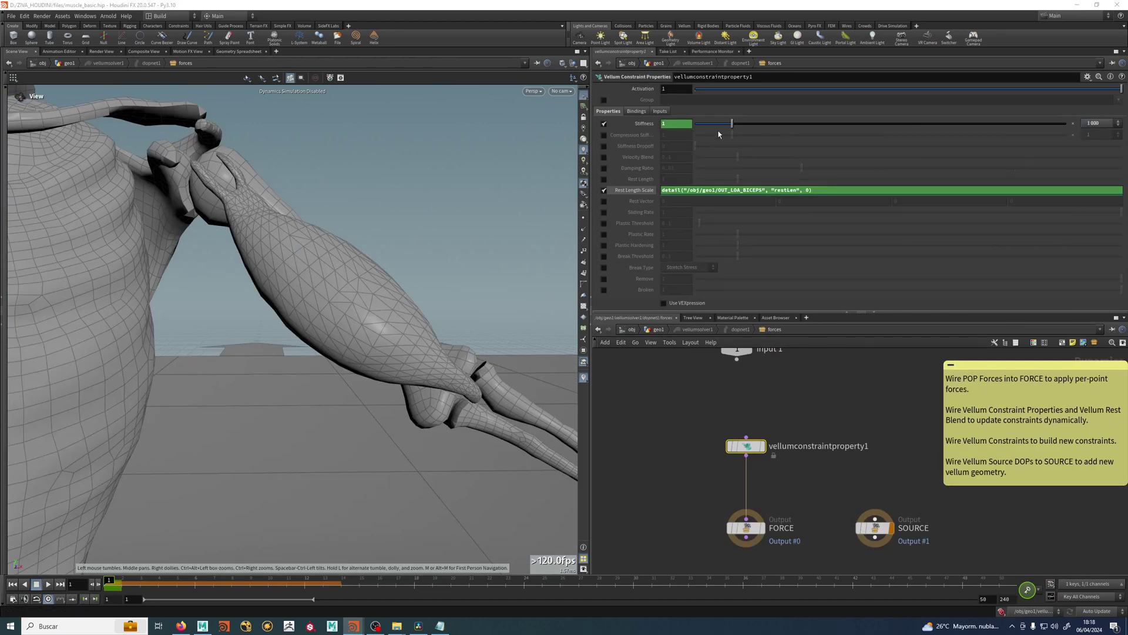
Step: Scrub the timeline through to frame 48 to check the driven Stiffness value, and return to frame 1
click(818, 585)
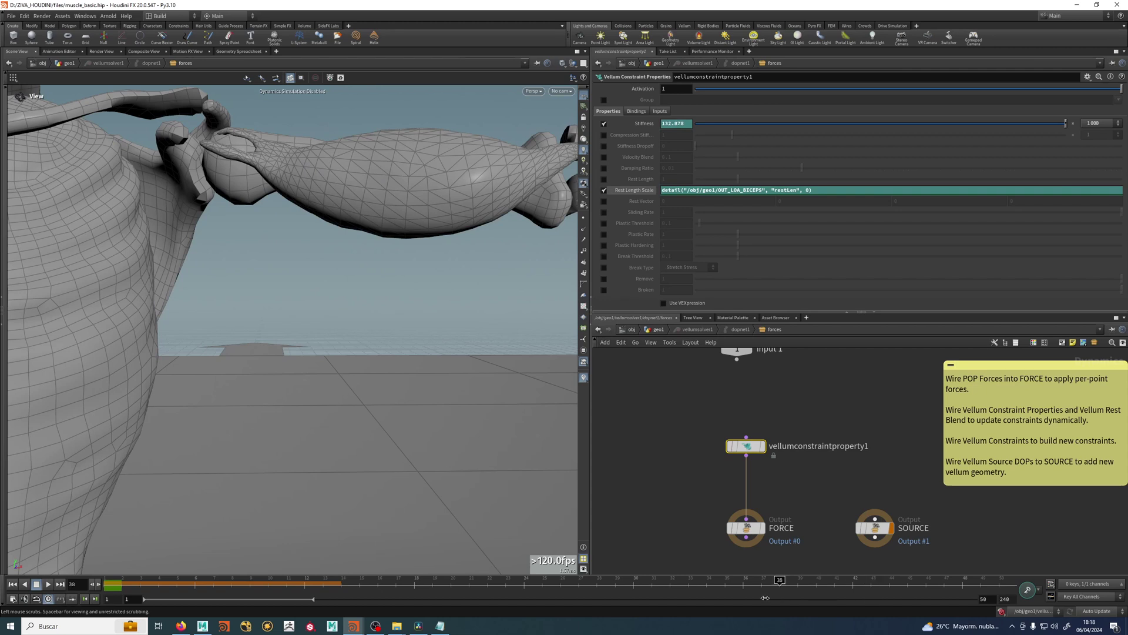
drag(765, 597, 962, 582)
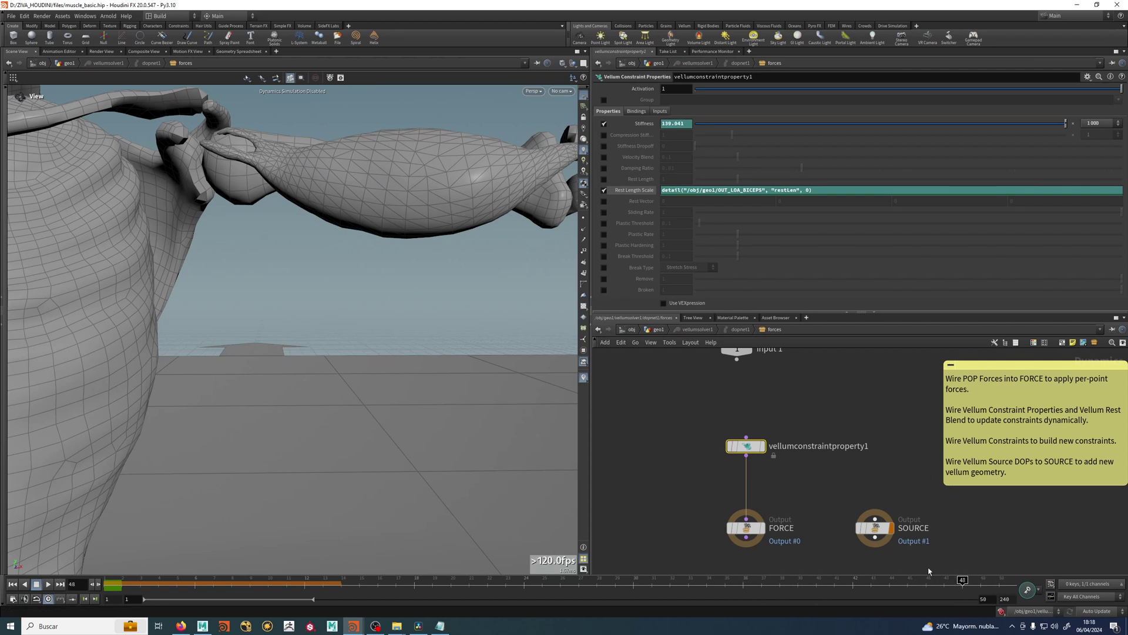
click(12, 584)
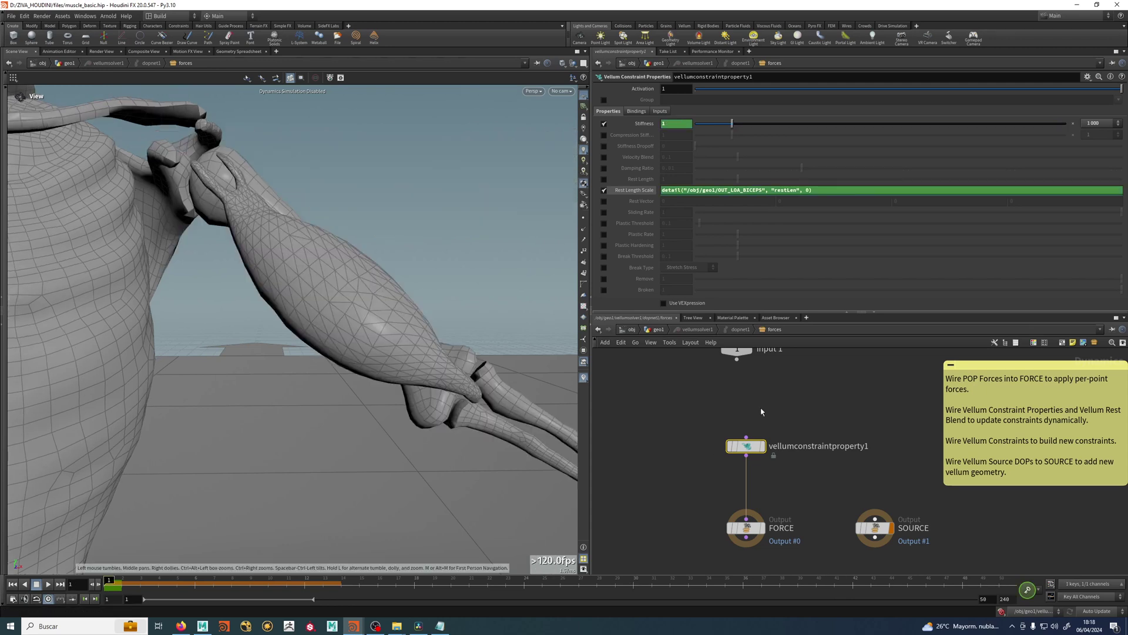
Step: Return to the geo1 network, display vellumsolver1, play the timeline and go back to frame 1
click(657, 329)
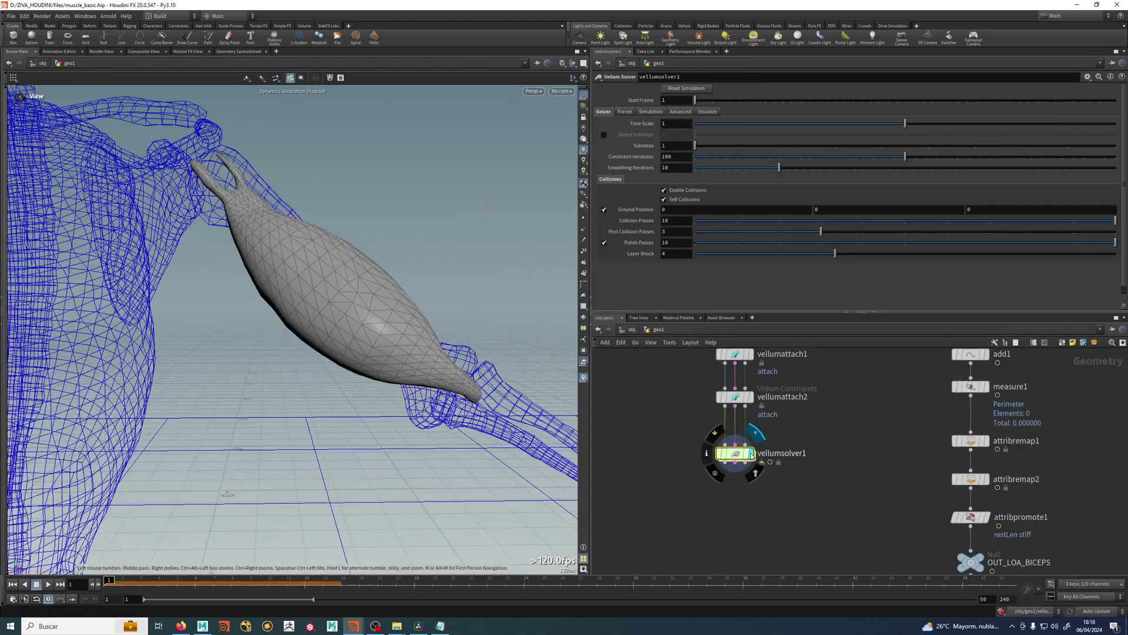
scroll(739, 471, down, 3)
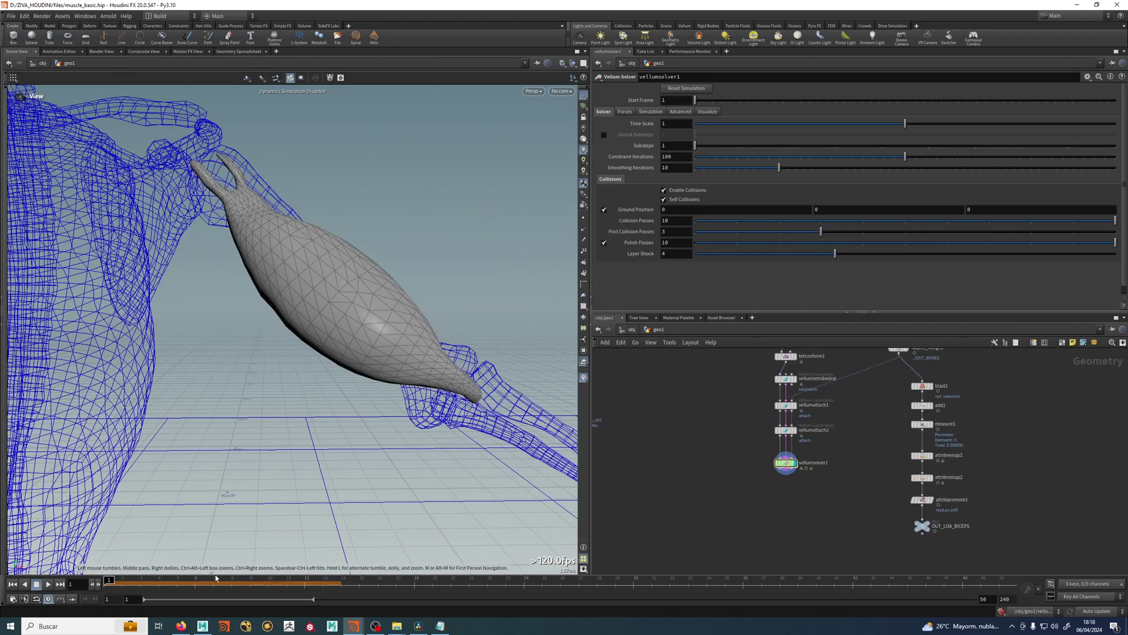
click(48, 584)
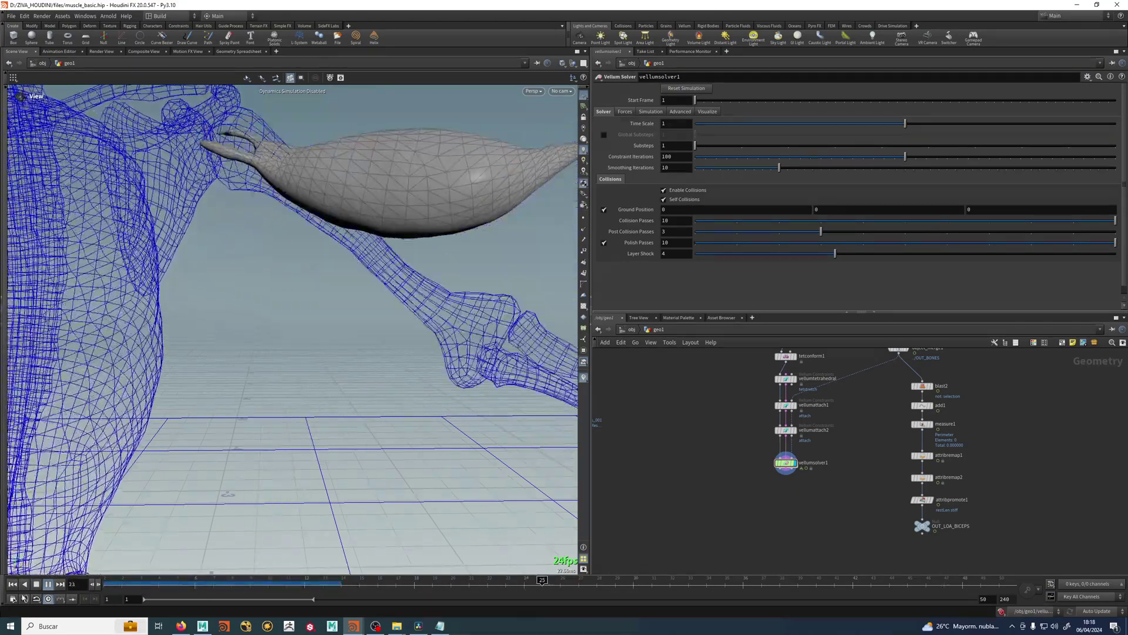
click(38, 585)
click(11, 584)
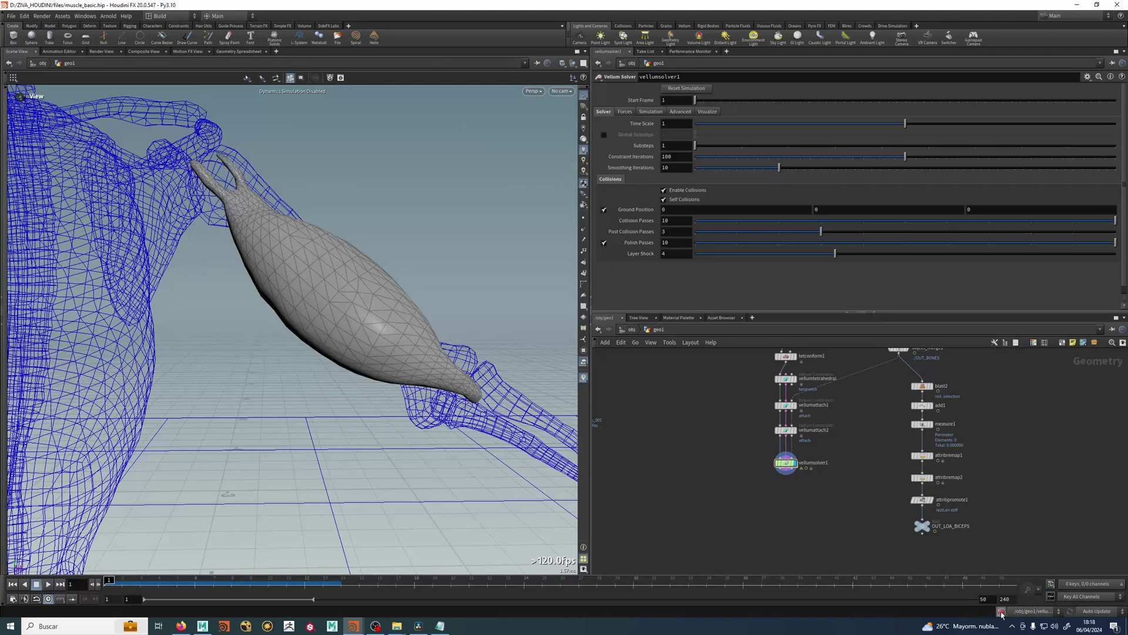
Step: Enable simulation, play the muscle simulation with the whole skeleton in view, and rewind to frame 1
click(49, 584)
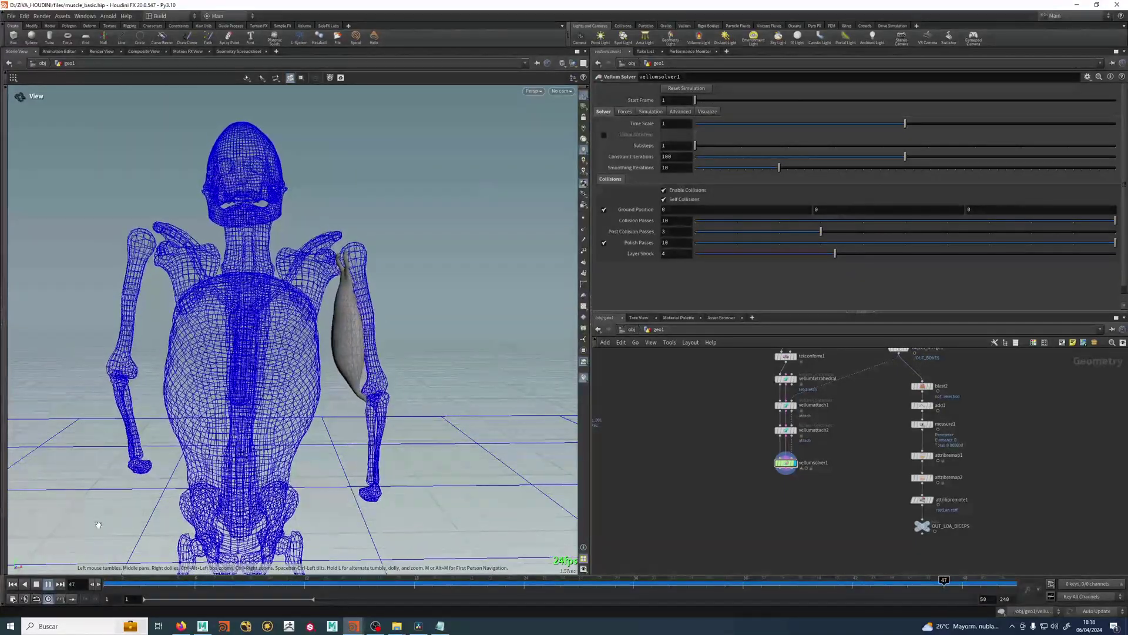
click(48, 584)
click(13, 584)
Step: Extend the playback range's end frame to 240 and then to 300
scroll(720, 496, down, 3)
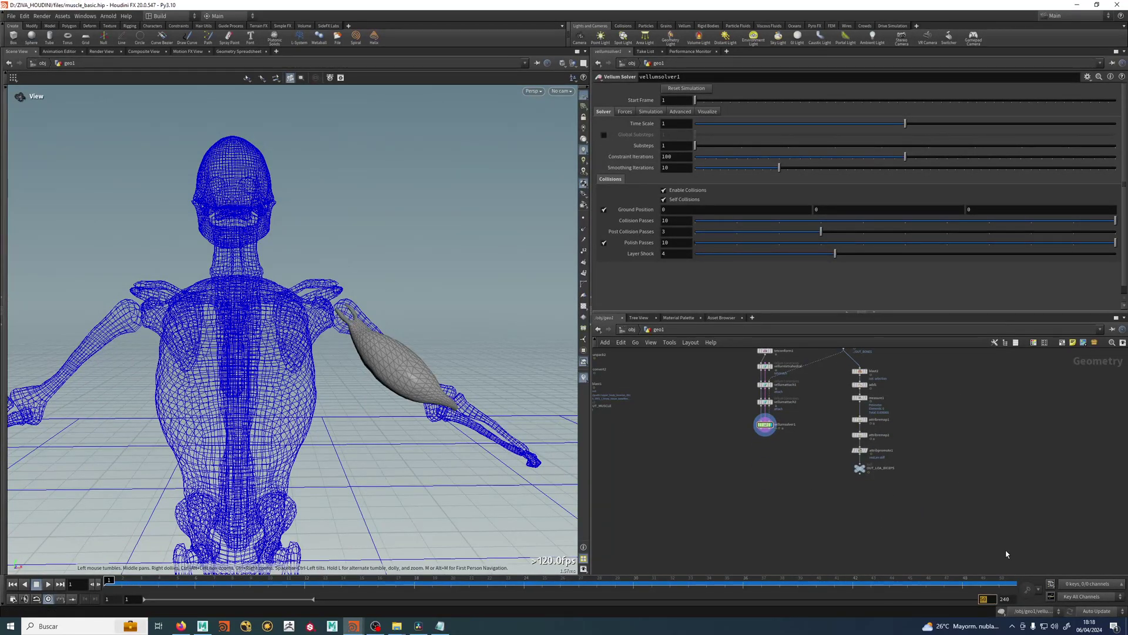
key(Return)
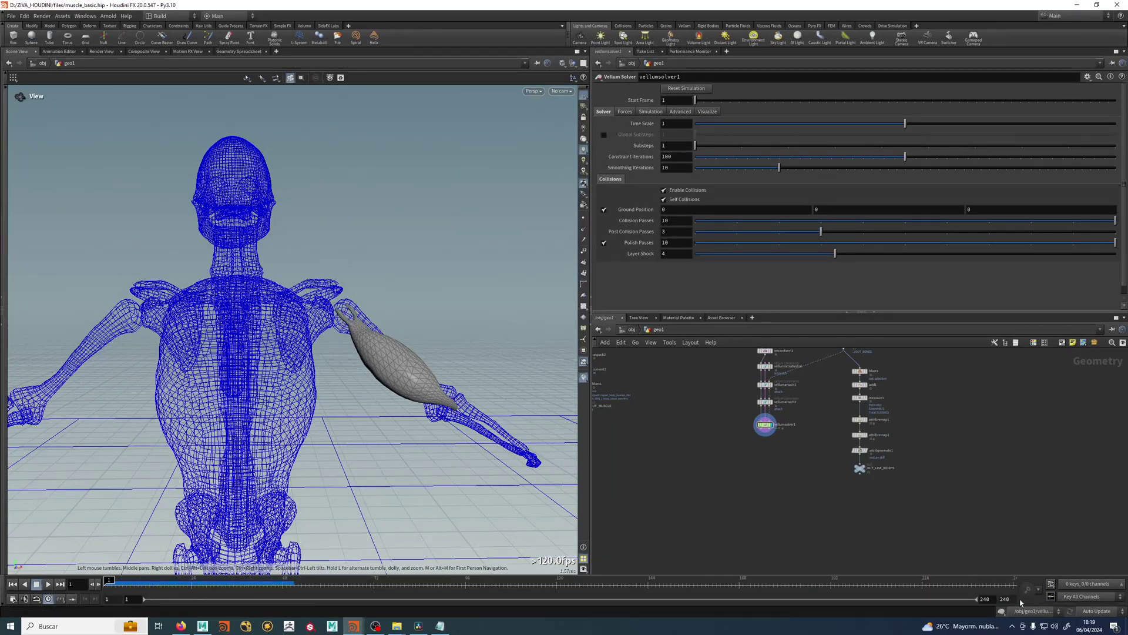
key(Return)
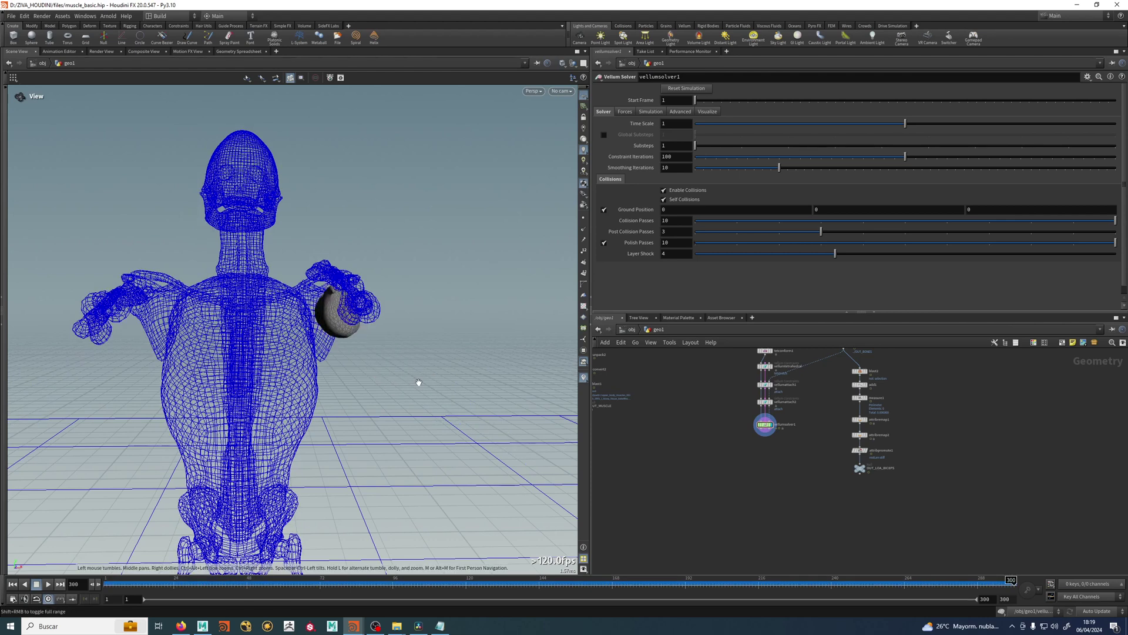
Step: Play the extended muscle simulation from frame 1 to inspect the deformation, stop it and rewind to frame 1
click(25, 585)
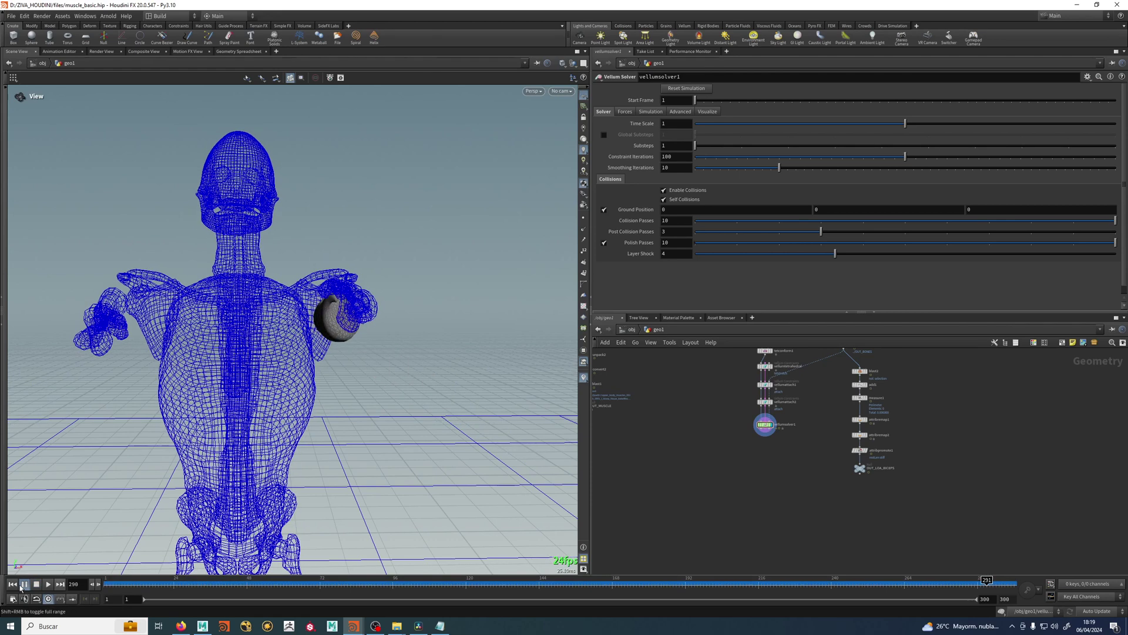
click(13, 584)
click(49, 583)
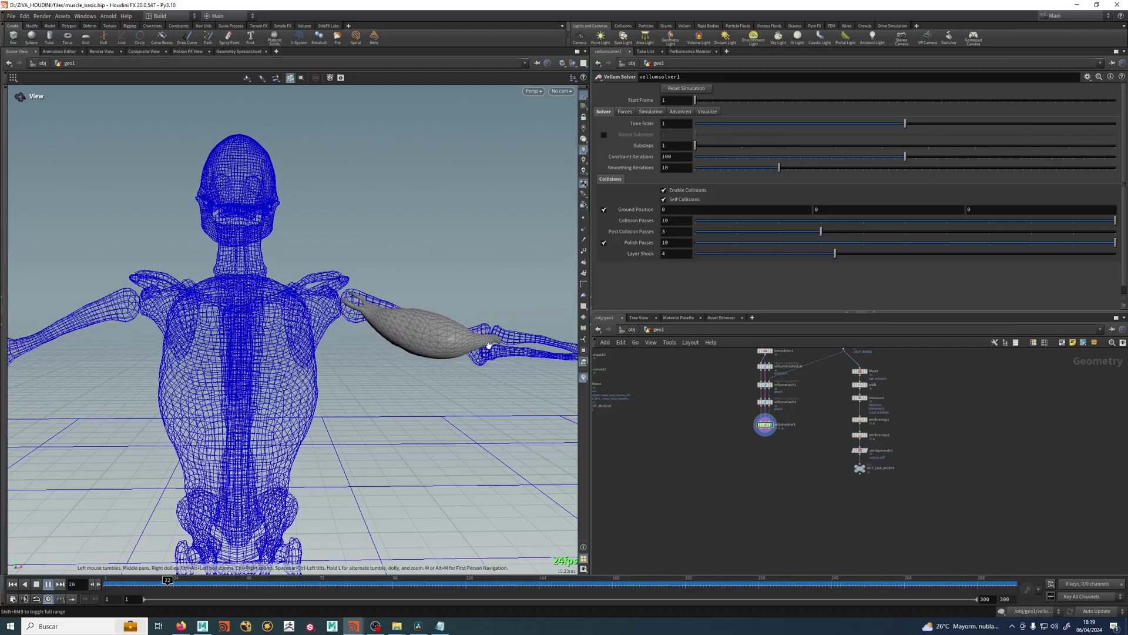
scroll(493, 349, down, 5)
scroll(492, 349, up, 5)
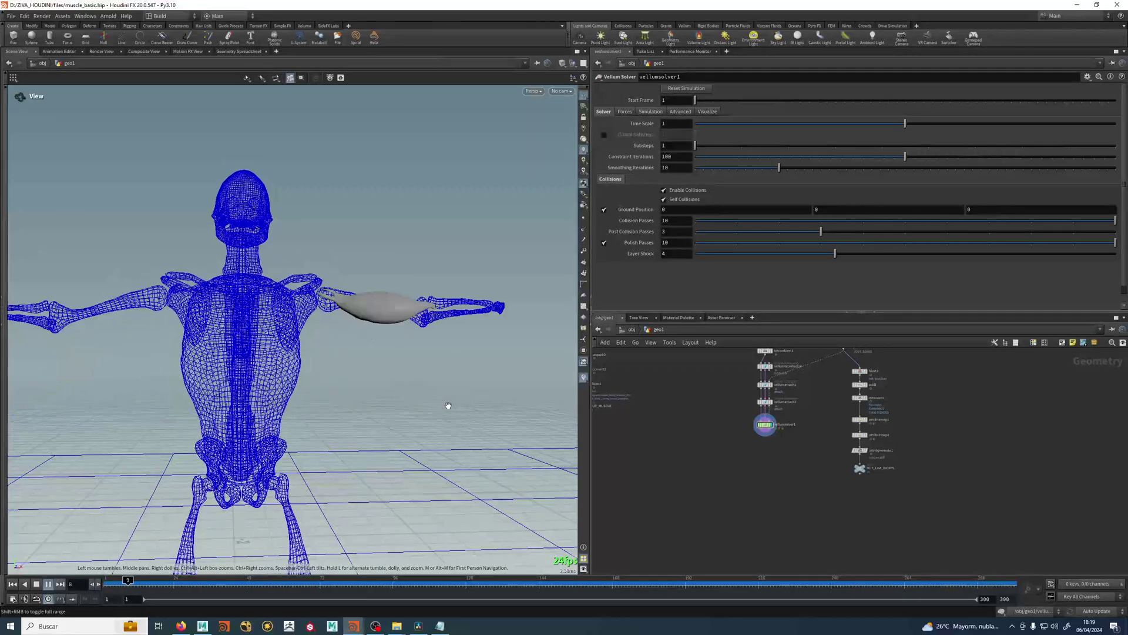
click(47, 584)
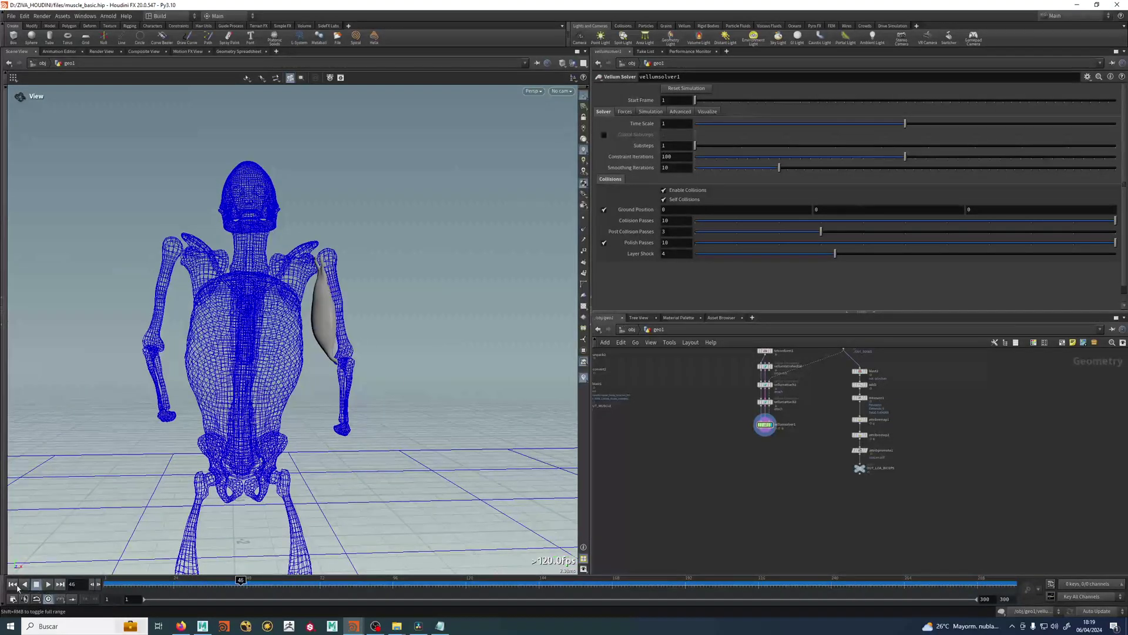
click(13, 584)
Step: Review the bone-distance node chain and display the measure1 node
scroll(781, 482, up, 4)
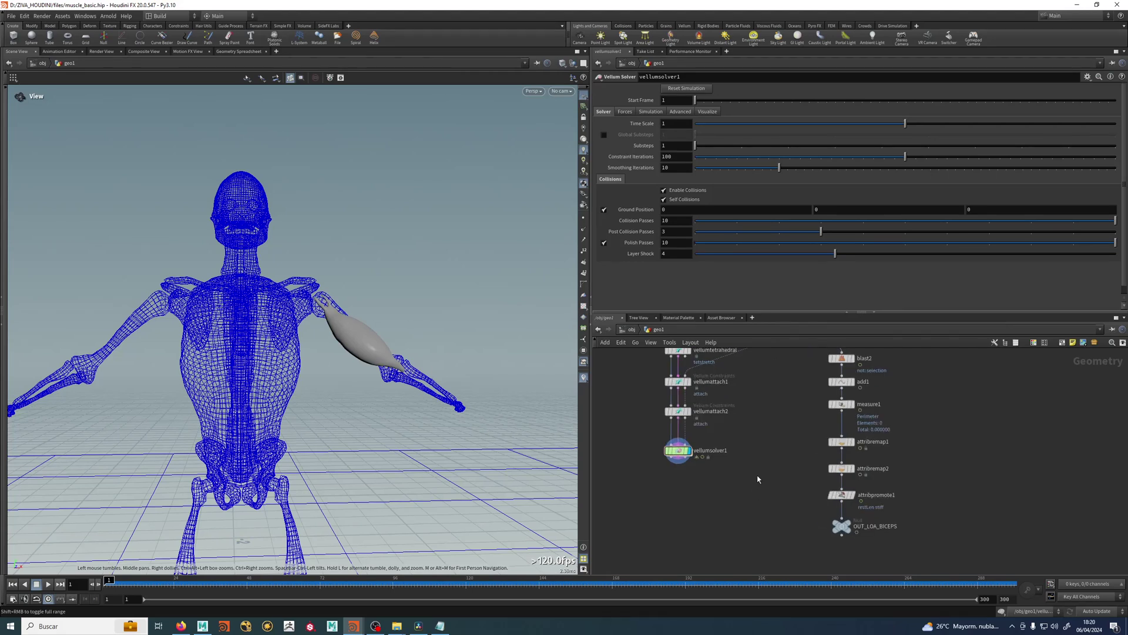
middle_drag(758, 479, 734, 525)
scroll(748, 474, down, 1)
scroll(751, 478, up, 1)
scroll(768, 456, up, 1)
scroll(869, 537, up, 2)
middle_drag(867, 543, 892, 475)
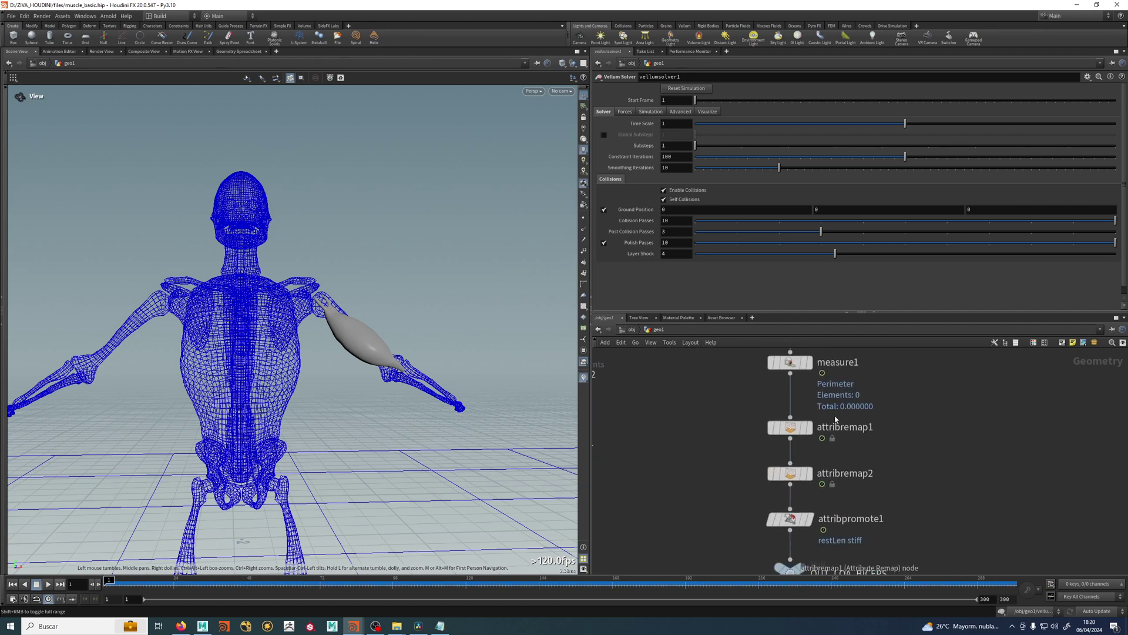
click(813, 363)
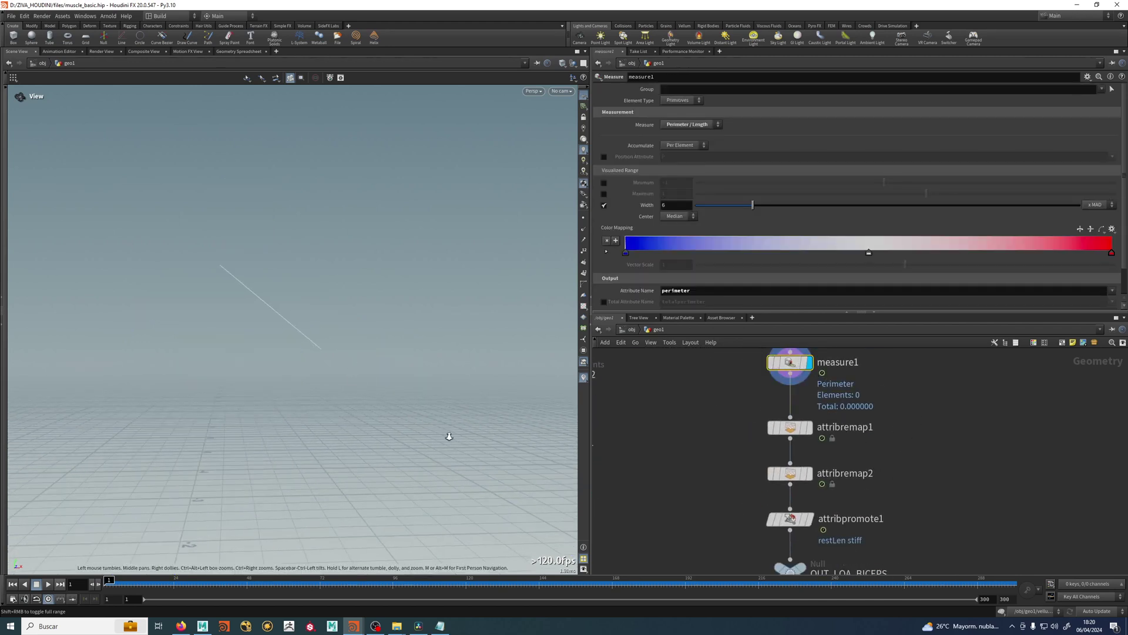
scroll(919, 446, down, 1)
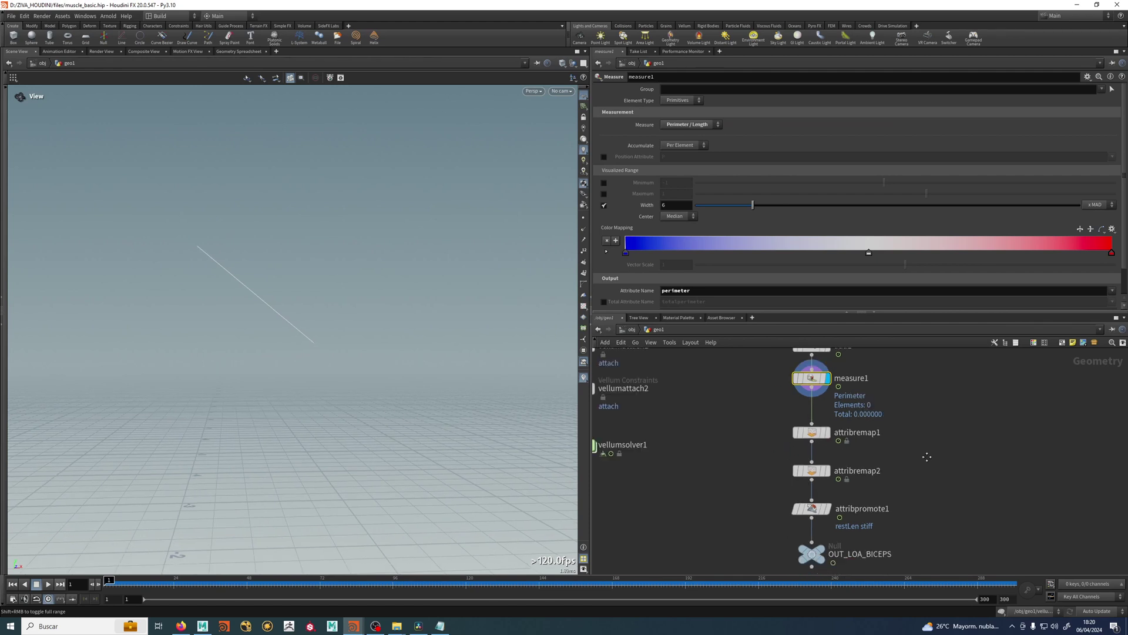
Step: Add an Attribute Remap node beside the chain, connect it to measure1's output and display it
middle_drag(709, 449, 727, 450)
key(Tab)
text(attrrem)
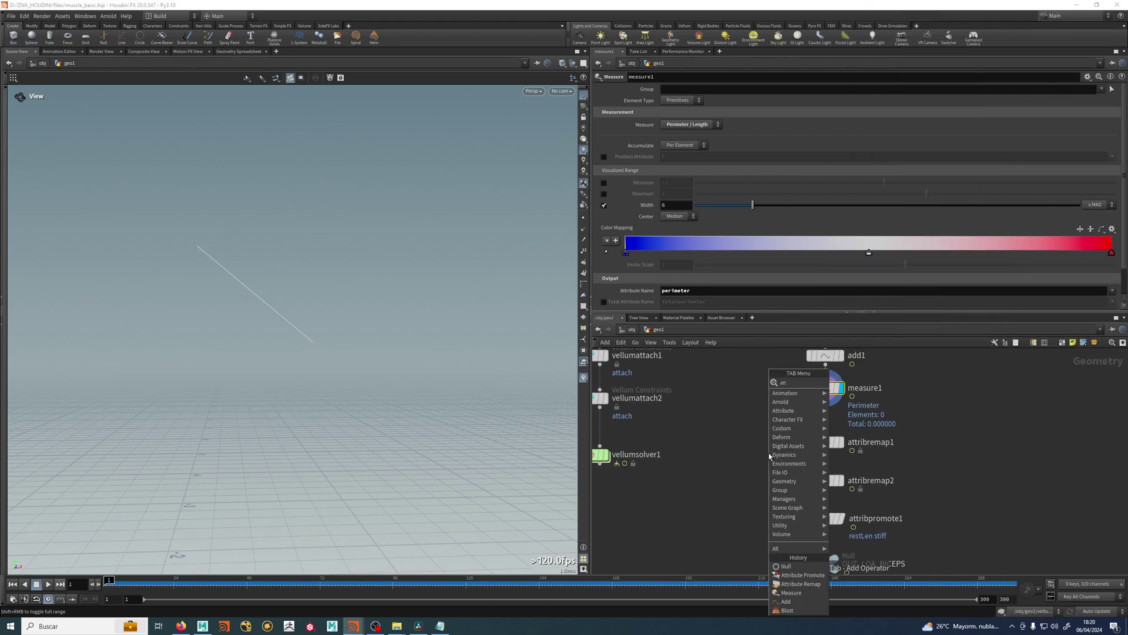
key(Return)
click(768, 456)
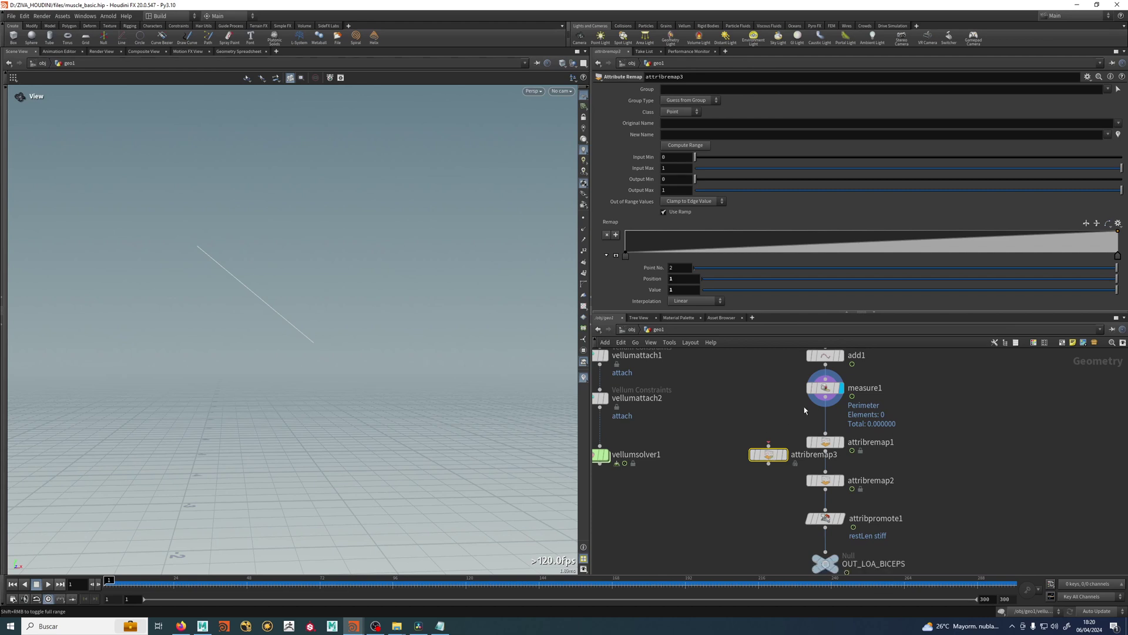
drag(826, 405, 761, 436)
click(784, 455)
click(768, 435)
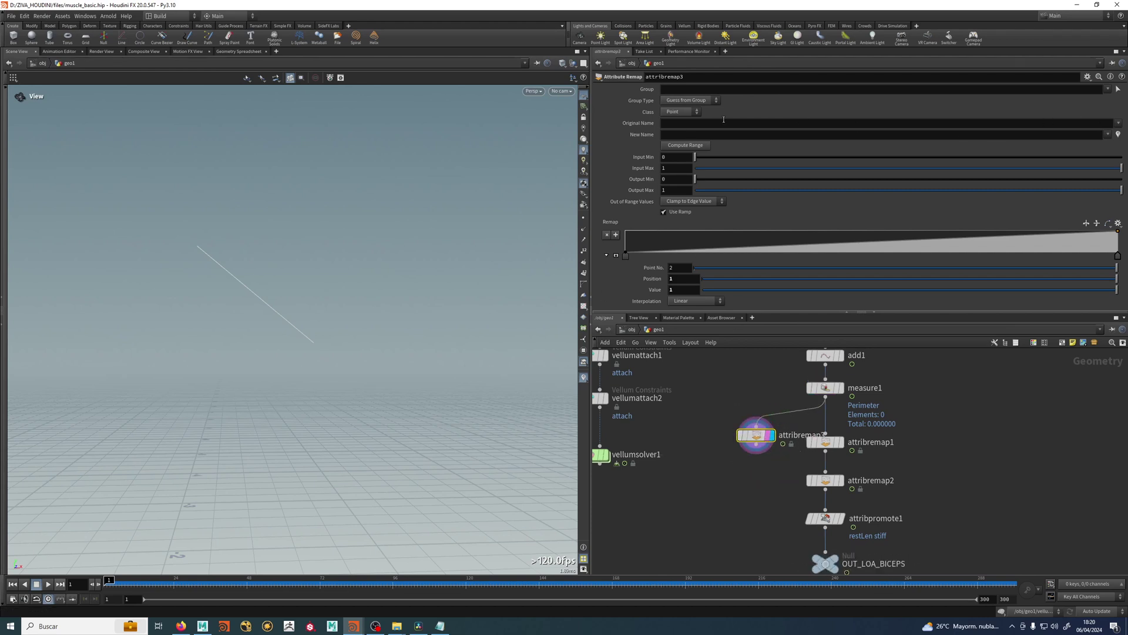
Step: On the new Attribute Remap, set Class to Primitive and Original Name to perimeter, and compute the range
click(680, 112)
click(681, 122)
click(1117, 123)
click(1110, 133)
click(685, 146)
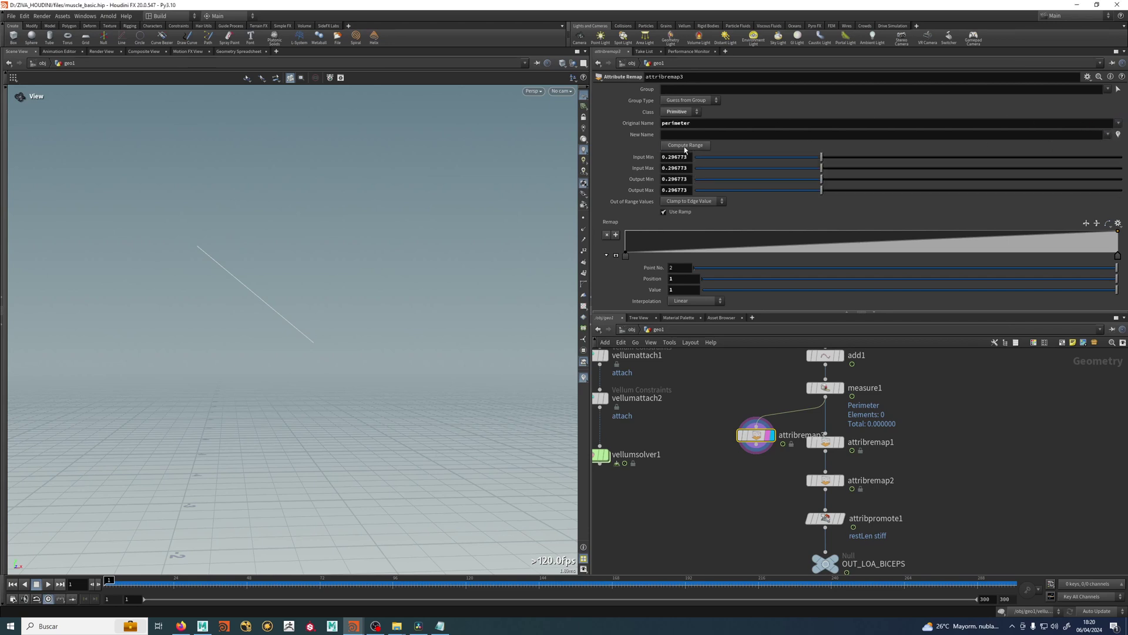
Step: Set the new Attribute Remap's Output Min to 1 and Output Max to 0
click(689, 180)
text(1)
key(Tab)
text(0)
key(Return)
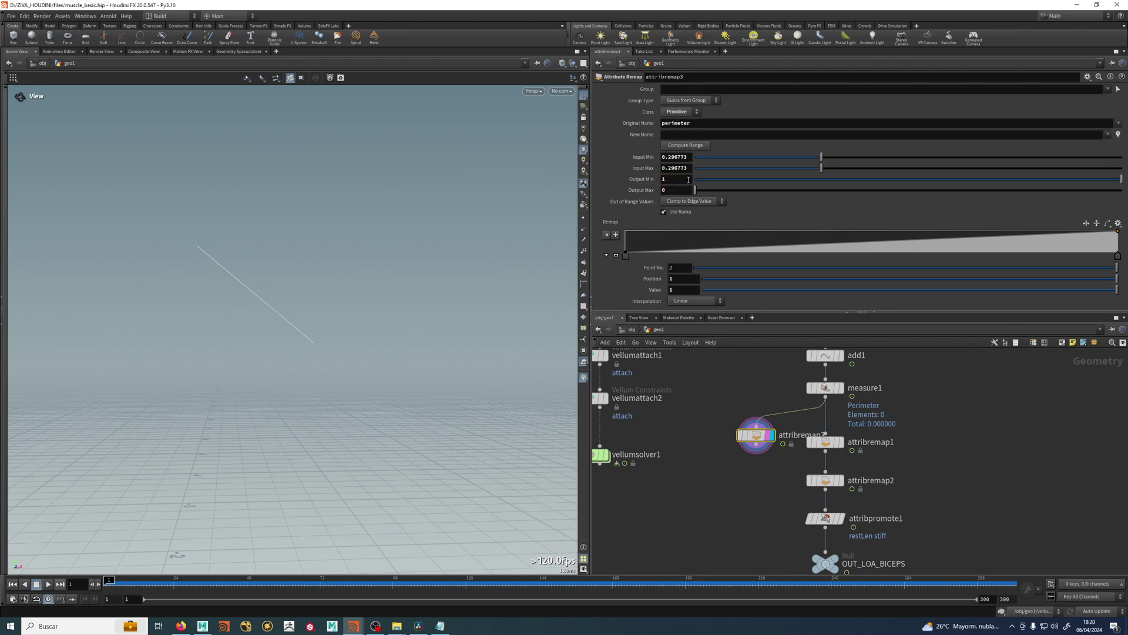
Step: Check the new remap node's attribute info, and set its New Name to excitation
click(732, 436)
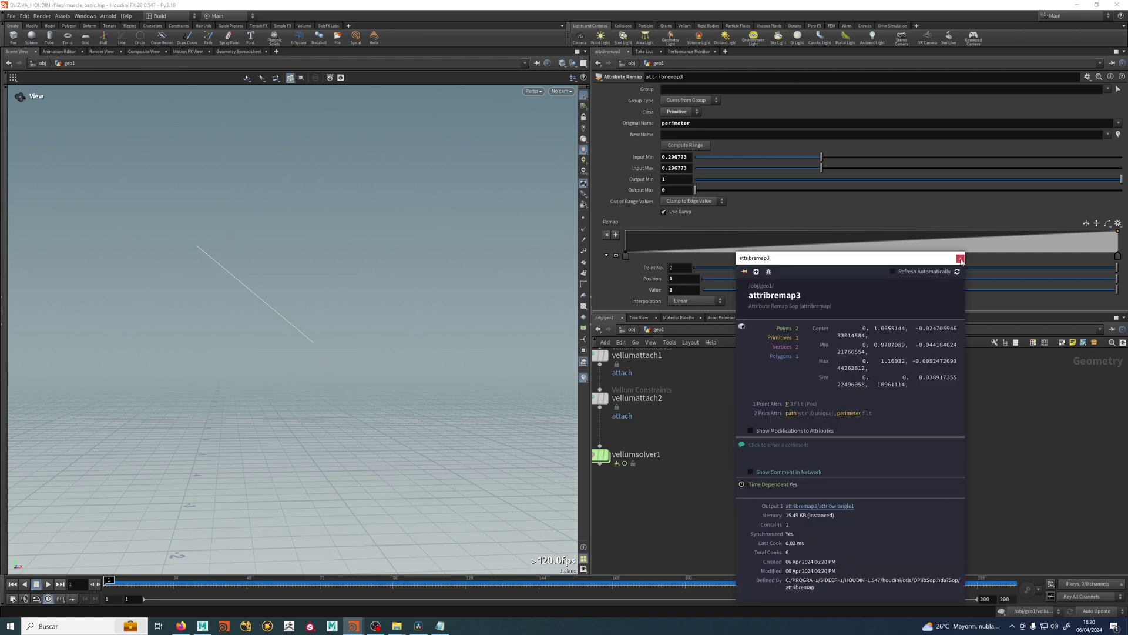
click(960, 259)
click(702, 134)
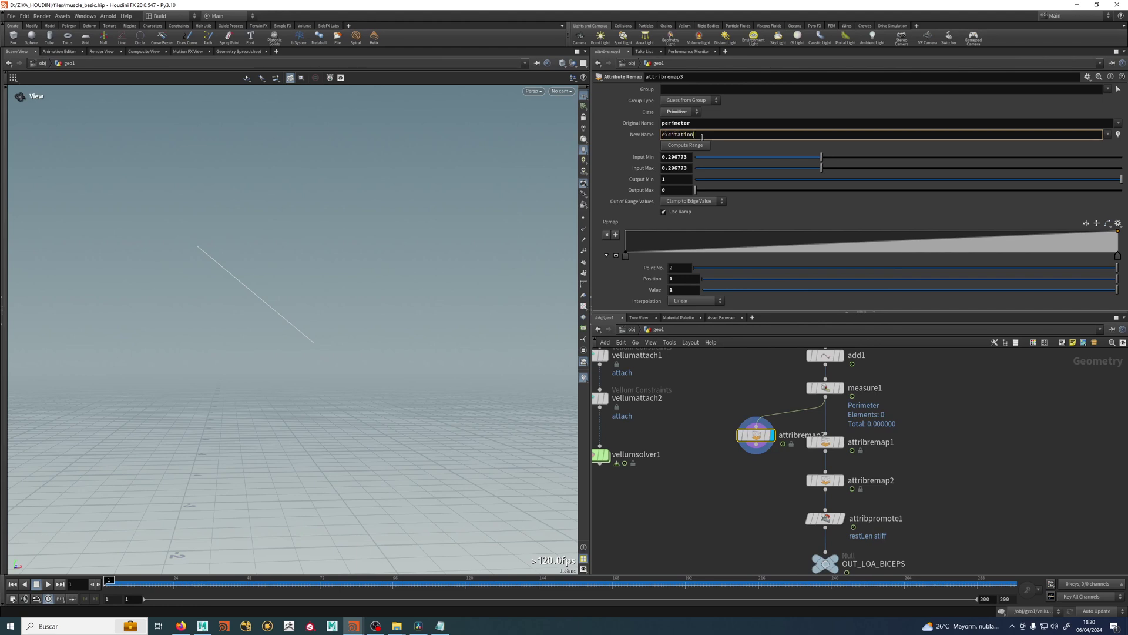
text(excitation)
key(Return)
Step: Visualize the excitation attribute as a Marker with a different font size, and scrub the timeline to check it before returning to frame 1
click(730, 435)
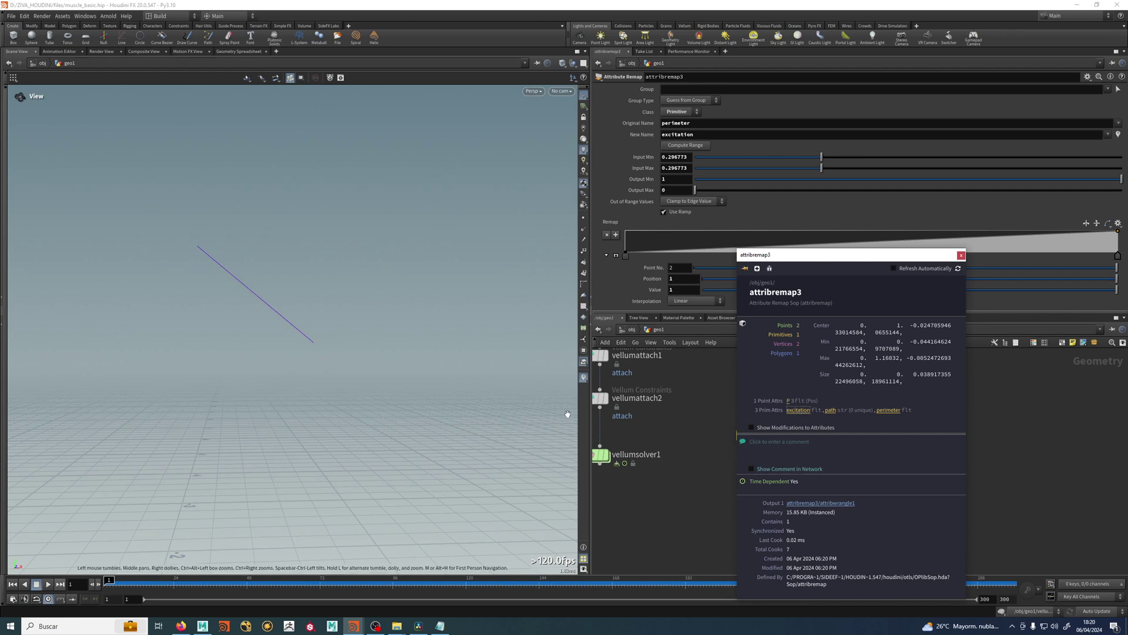
click(584, 377)
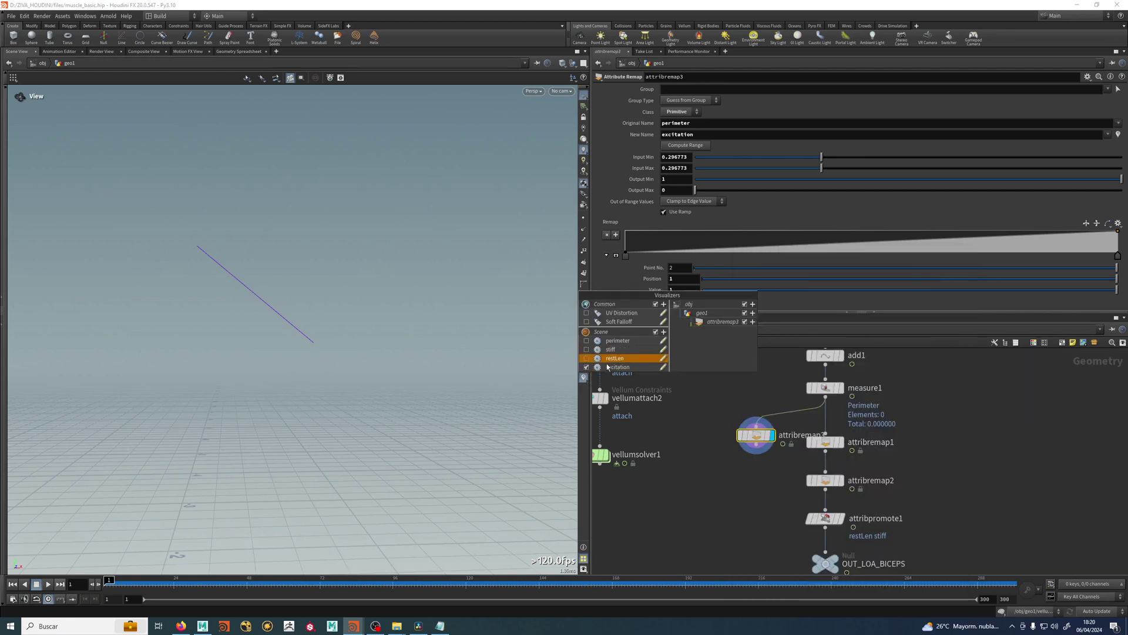
double_click(617, 367)
click(657, 353)
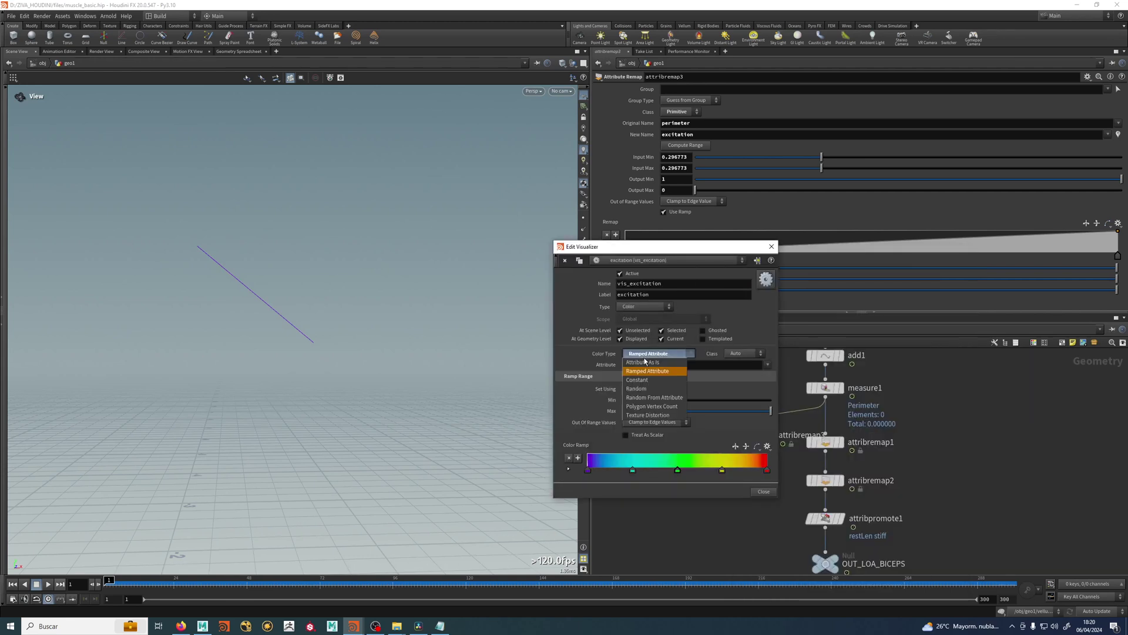
click(641, 309)
click(642, 307)
click(638, 316)
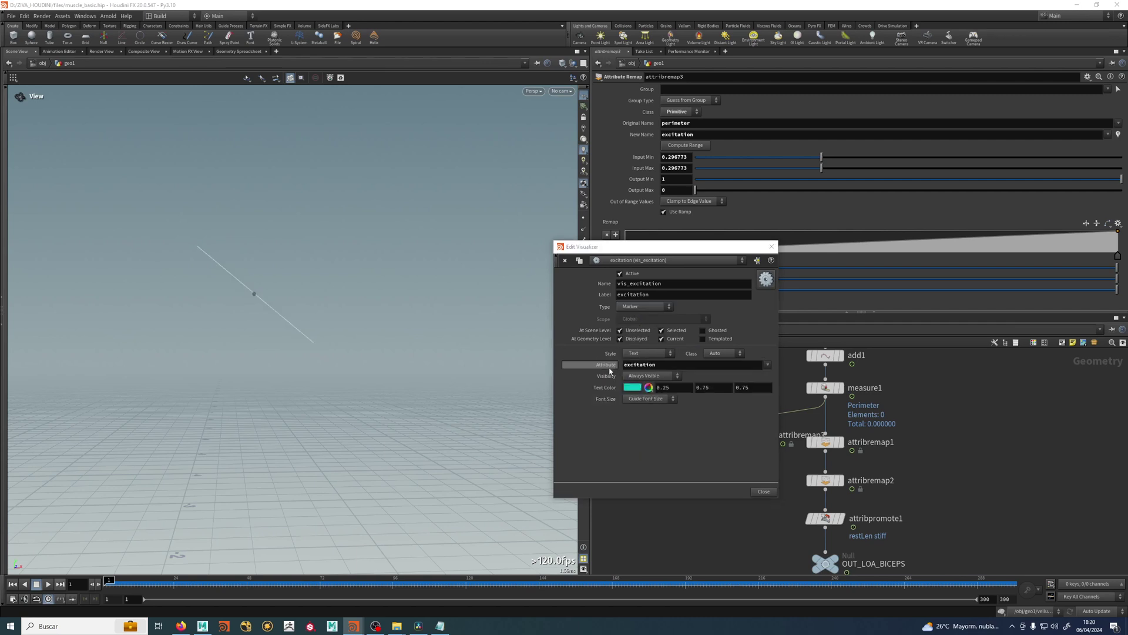
click(646, 398)
click(639, 440)
click(771, 247)
drag(198, 581, 487, 580)
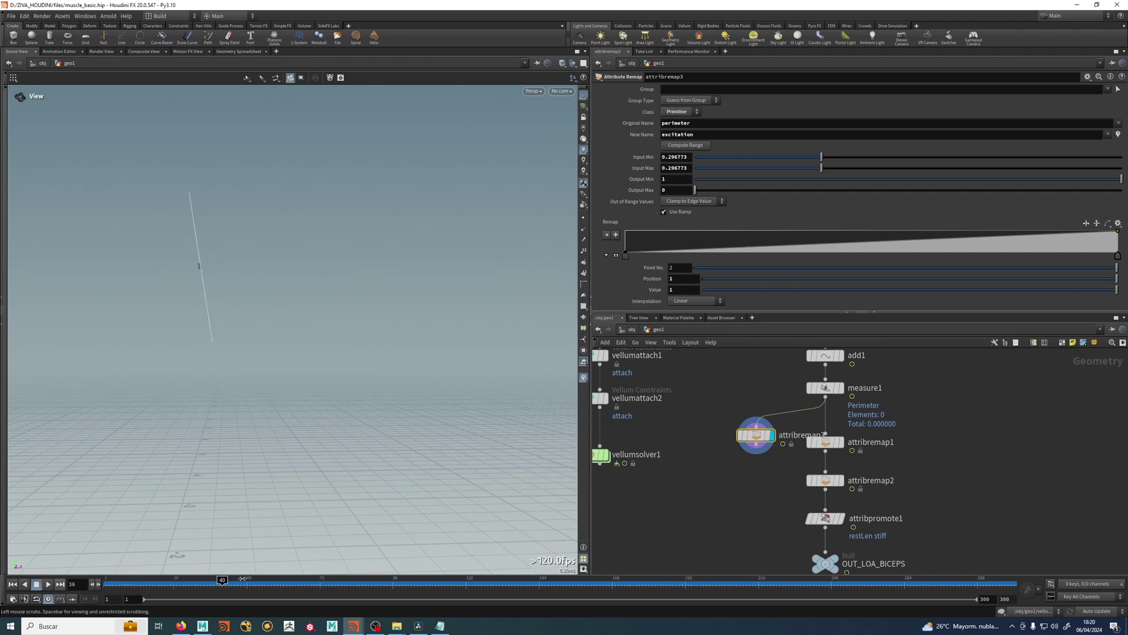
drag(350, 583, 105, 589)
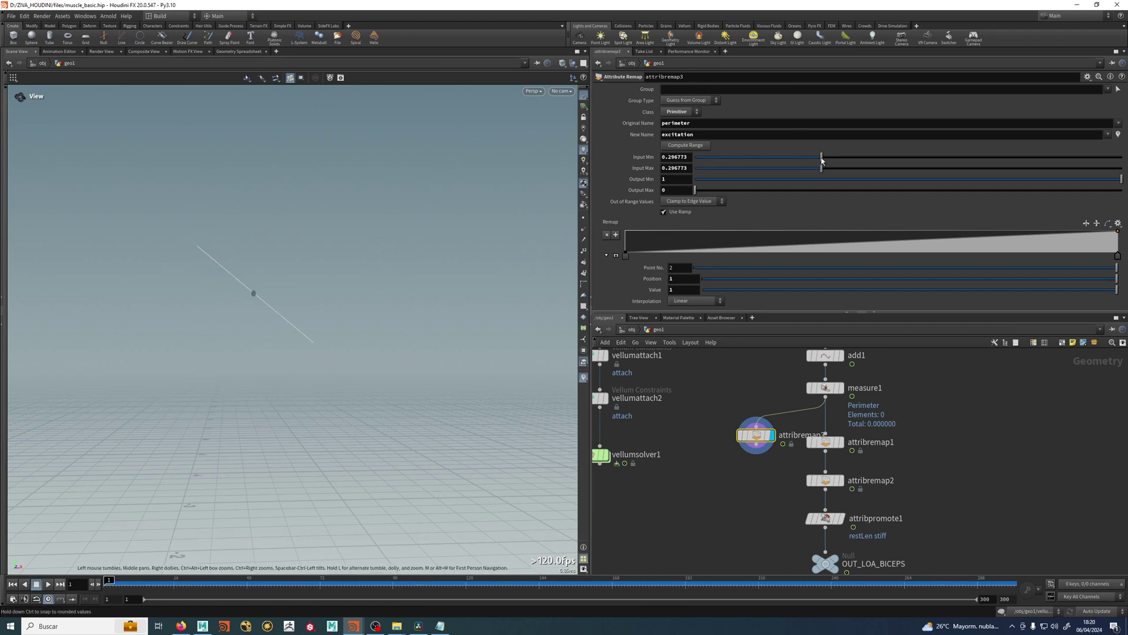
Step: Set the excitation remap's Input Min to 0.267, scrubbing the timeline to check it before returning to frame 1
drag(822, 160, 787, 160)
drag(159, 582, 478, 581)
drag(787, 159, 802, 161)
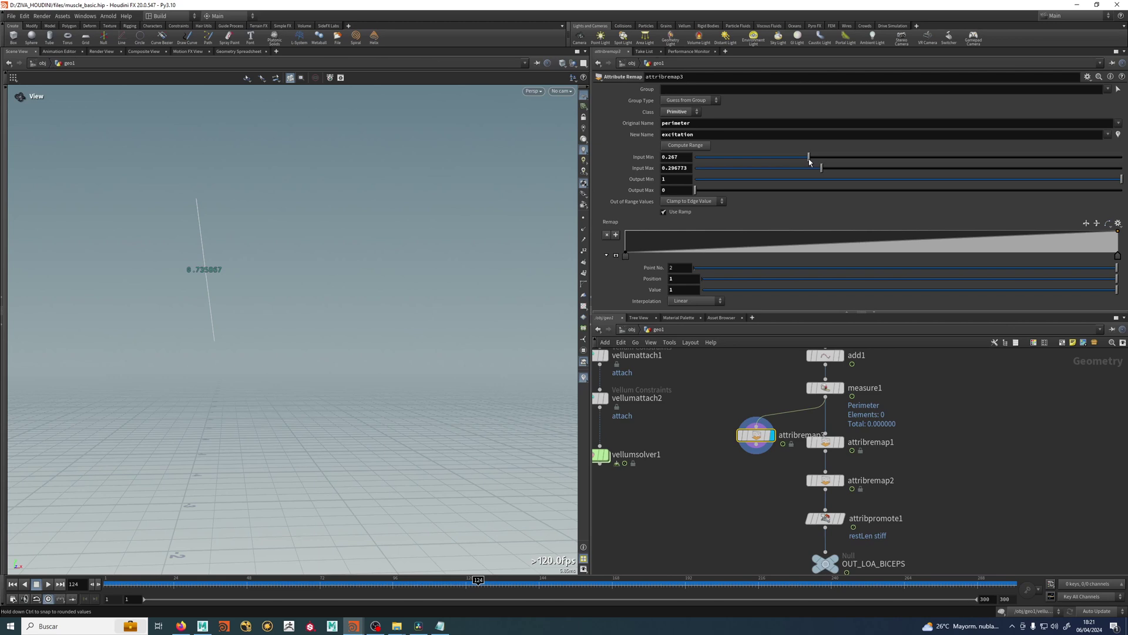
click(13, 583)
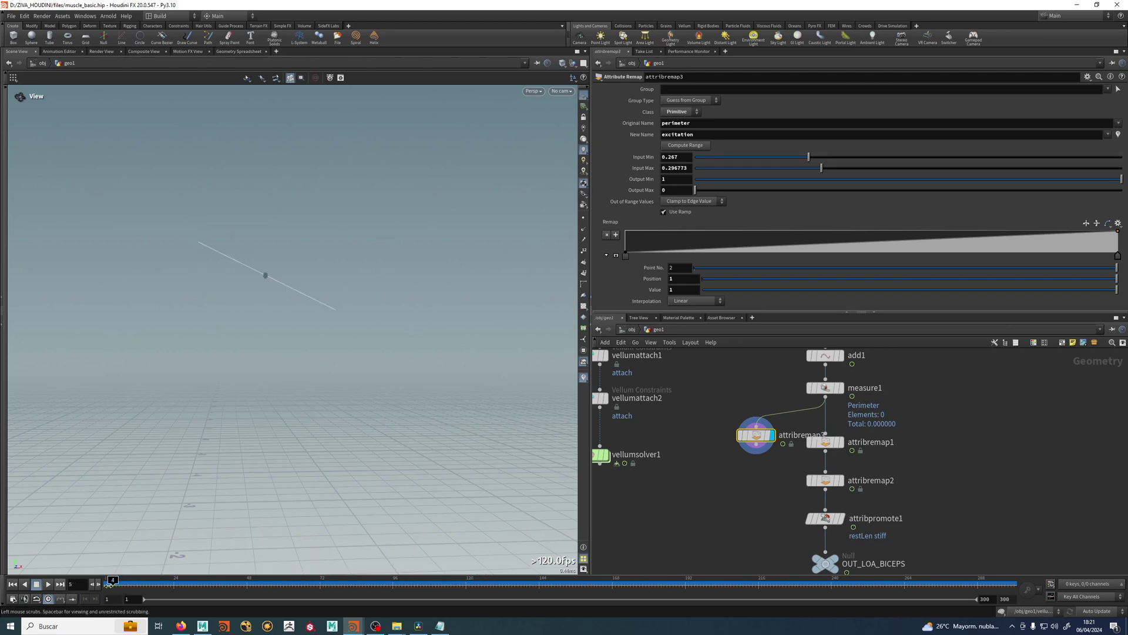
Step: Move the attribremap3 node further away from attribremap1 in the network and copy it
middle_drag(660, 499, 759, 451)
scroll(718, 501, down, 1)
scroll(683, 502, up, 3)
scroll(772, 456, down, 2)
scroll(755, 446, up, 1)
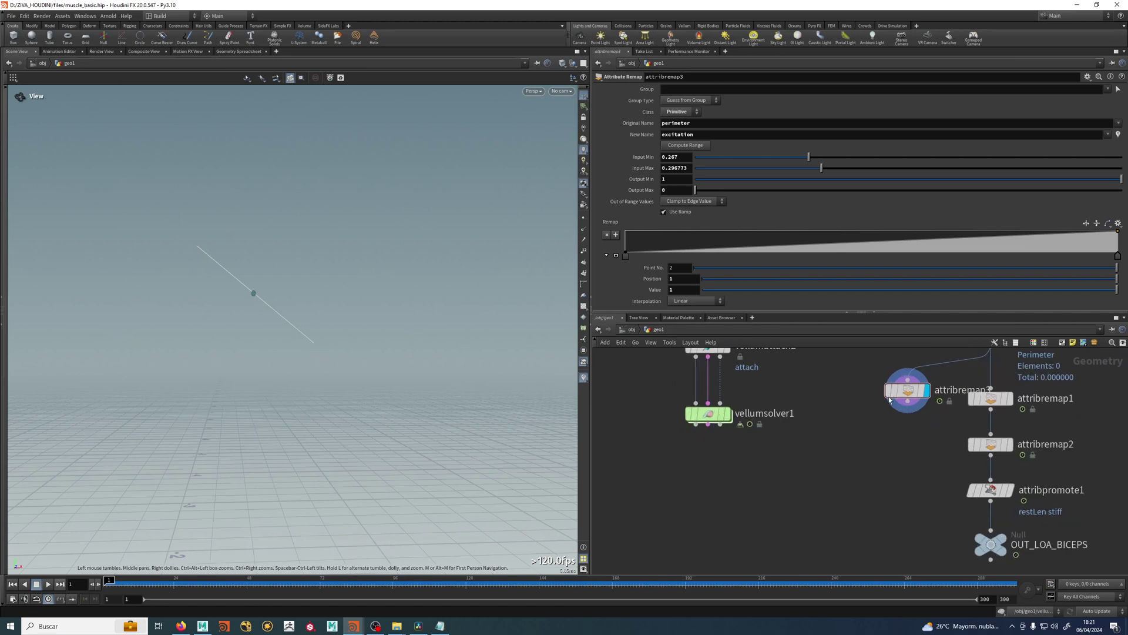
drag(908, 391, 887, 404)
key(ctrl+c)
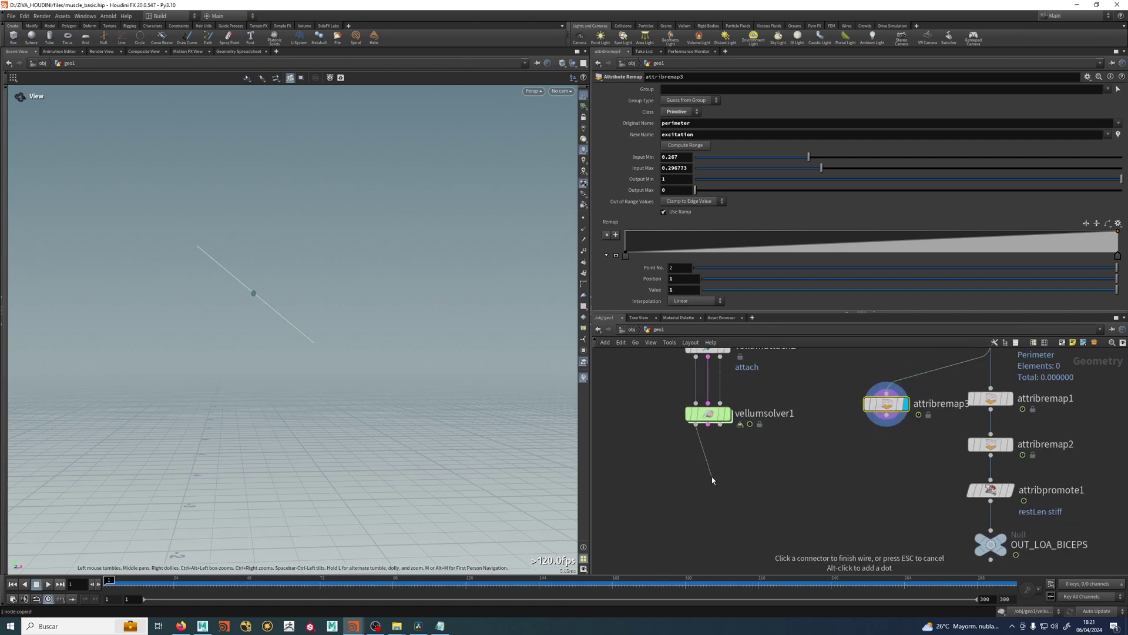
Step: Add a Color node on the output of vellumsolver1 and display it
key(Tab)
text(color)
key(Return)
click(711, 477)
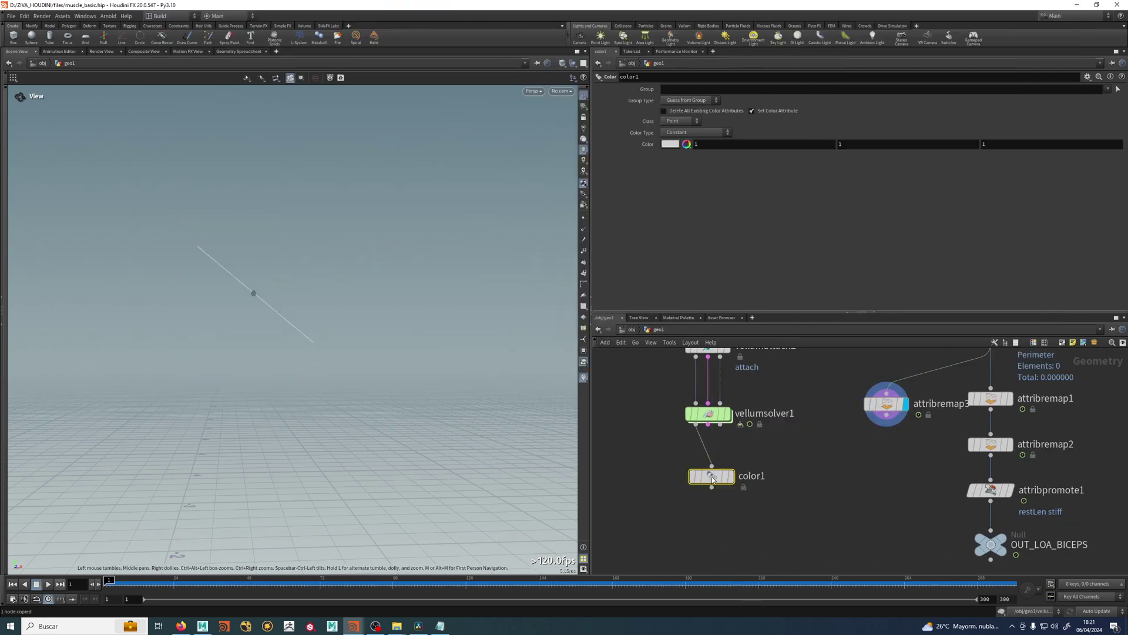
click(731, 476)
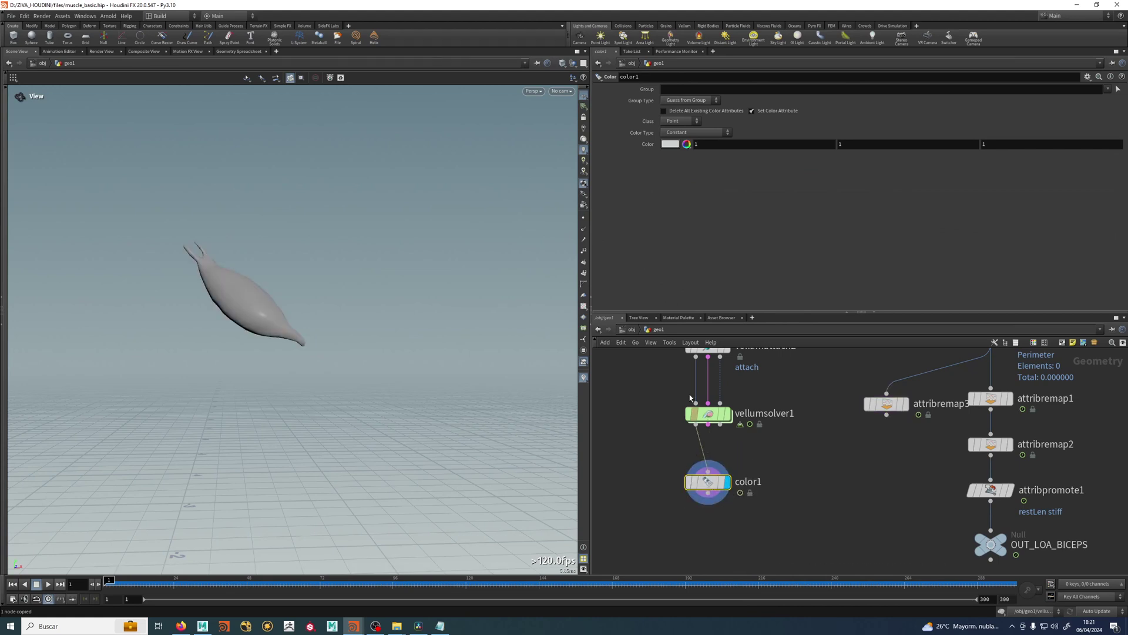
click(699, 133)
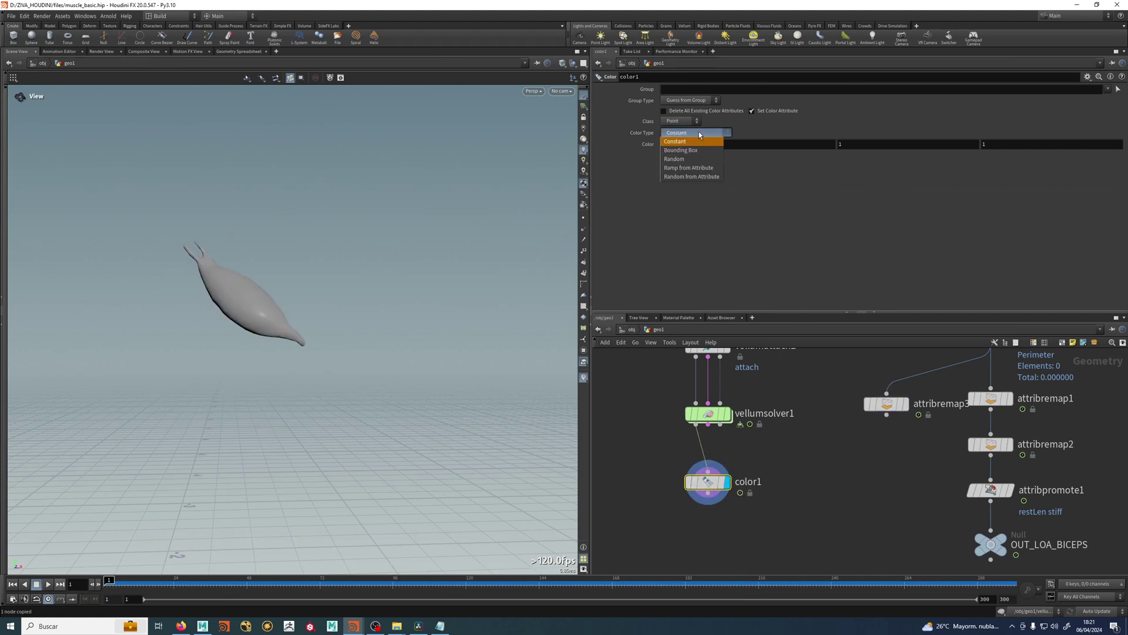
click(699, 132)
Step: Add an Attribute Promote node below attribremap3 and display it
click(905, 404)
click(886, 405)
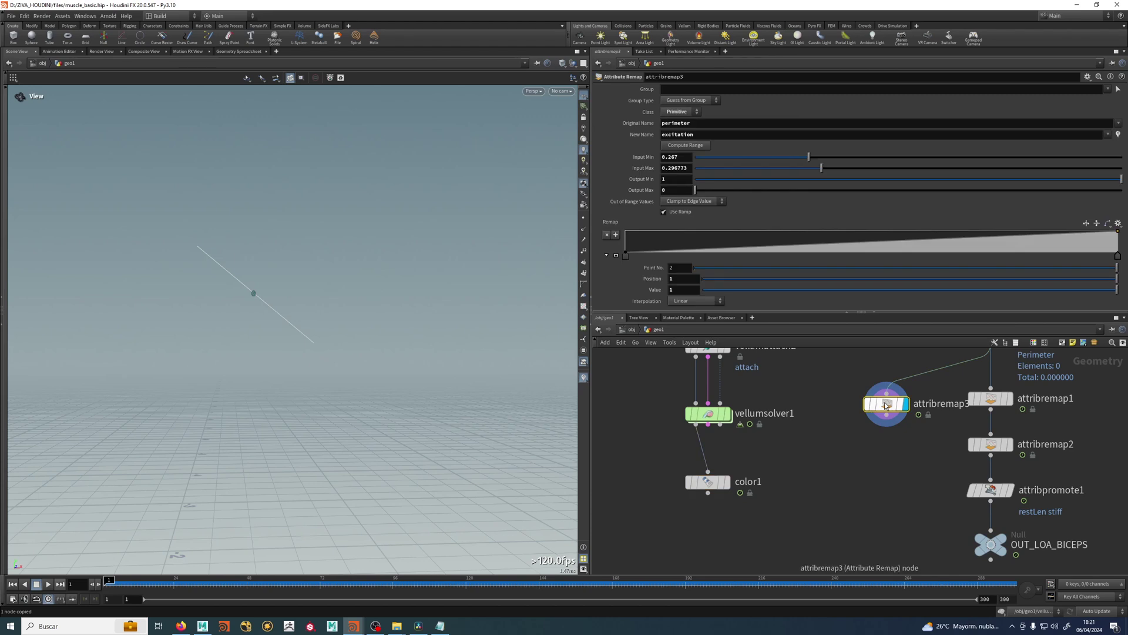
scroll(850, 432, up, 1)
key(Tab)
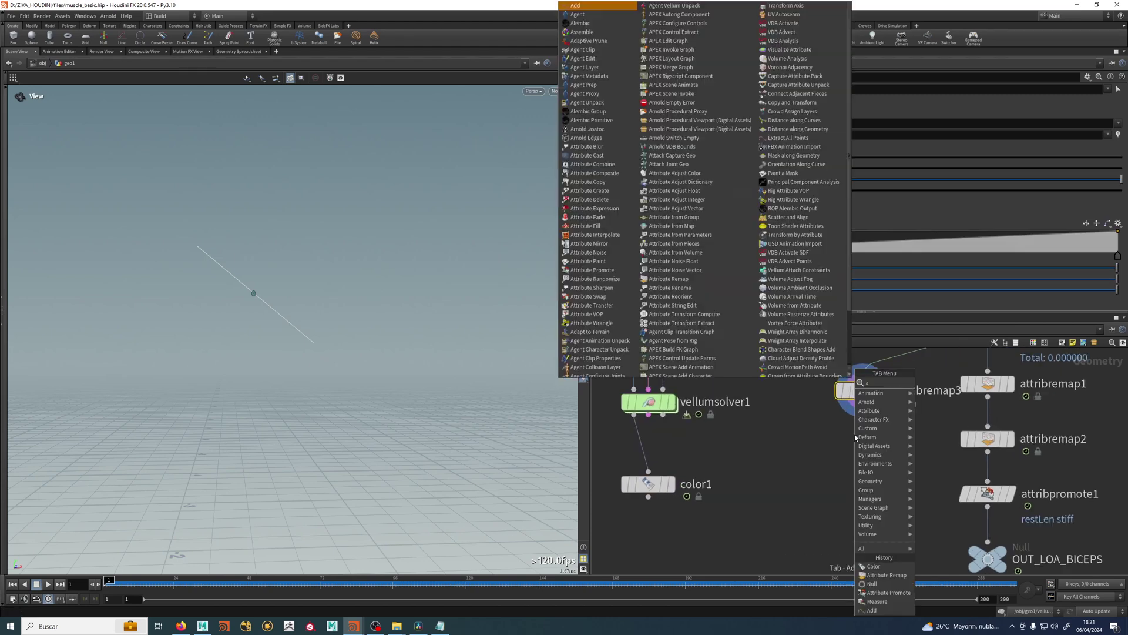
text(attribpromote)
key(Return)
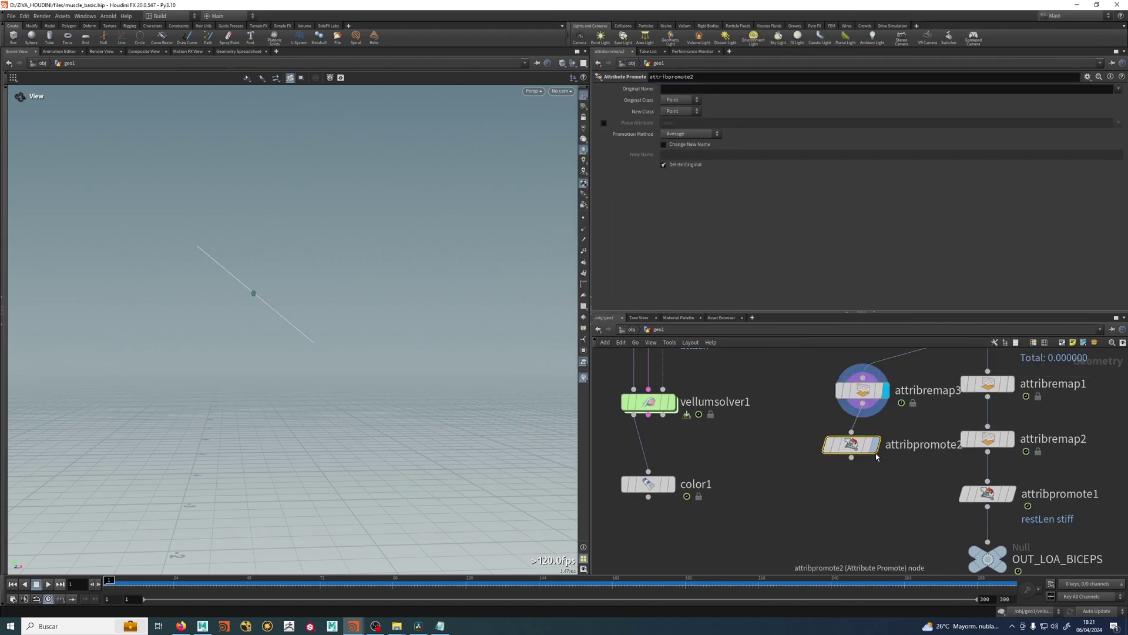
click(879, 445)
drag(852, 447, 862, 447)
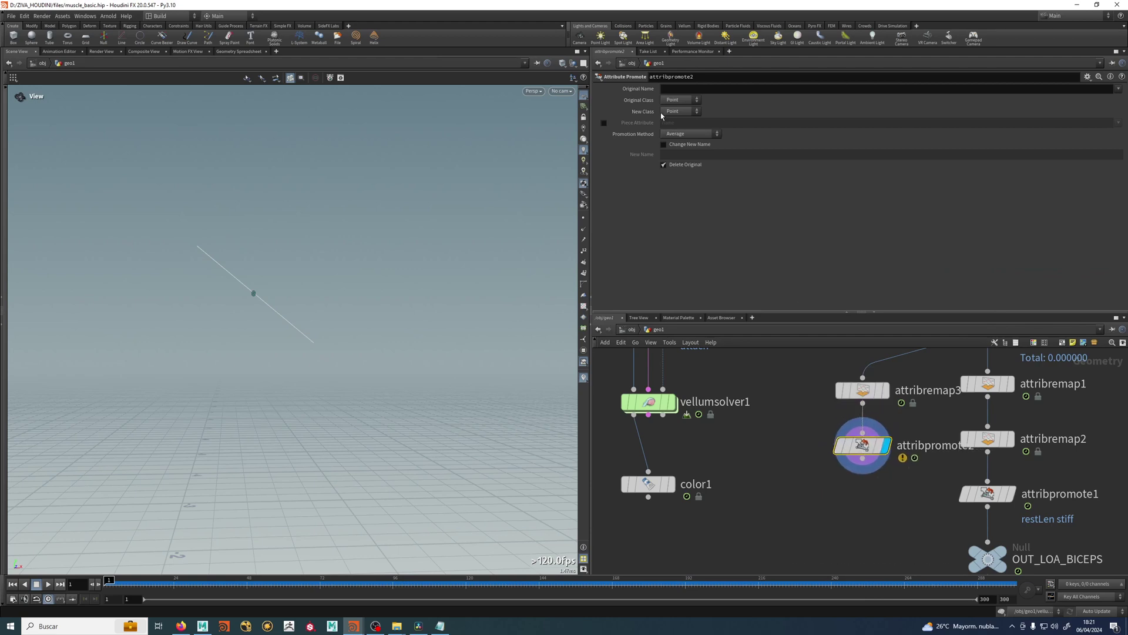
Step: Set the new Attribute Promote to convert excitation from Primitive to Detail class
click(680, 100)
click(676, 123)
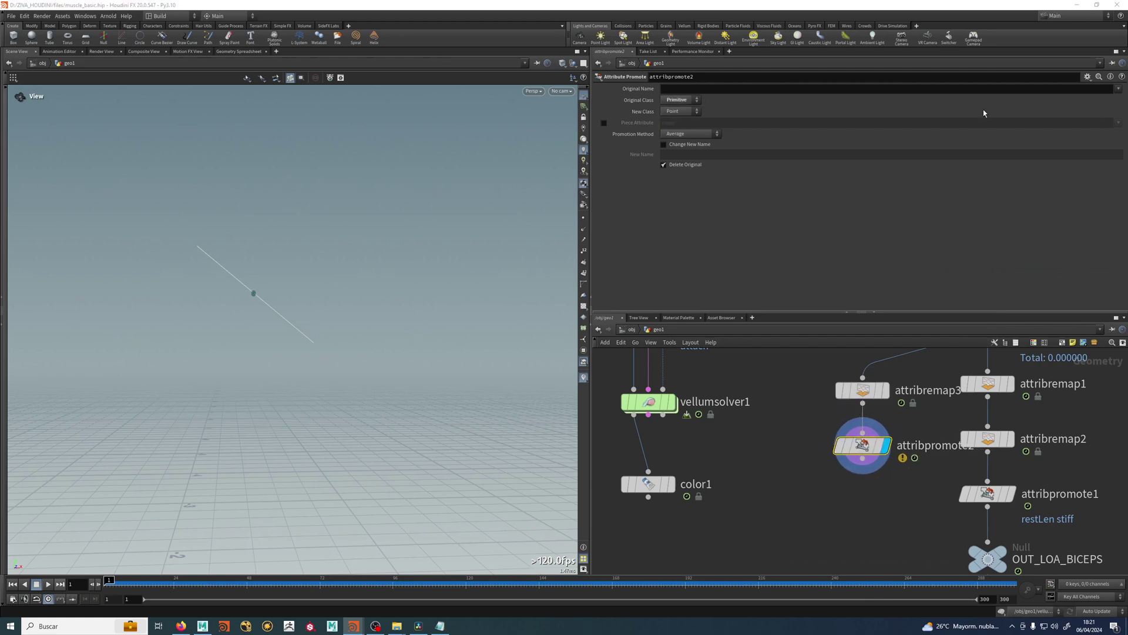
click(1118, 89)
click(1107, 98)
click(680, 111)
click(672, 121)
Step: Add an Attribute Copy node with vellumsolver1 as first input and attribpromote2 as second, and move color1 lower
middle_drag(752, 483, 772, 428)
drag(669, 431, 669, 472)
middle_drag(753, 392, 783, 408)
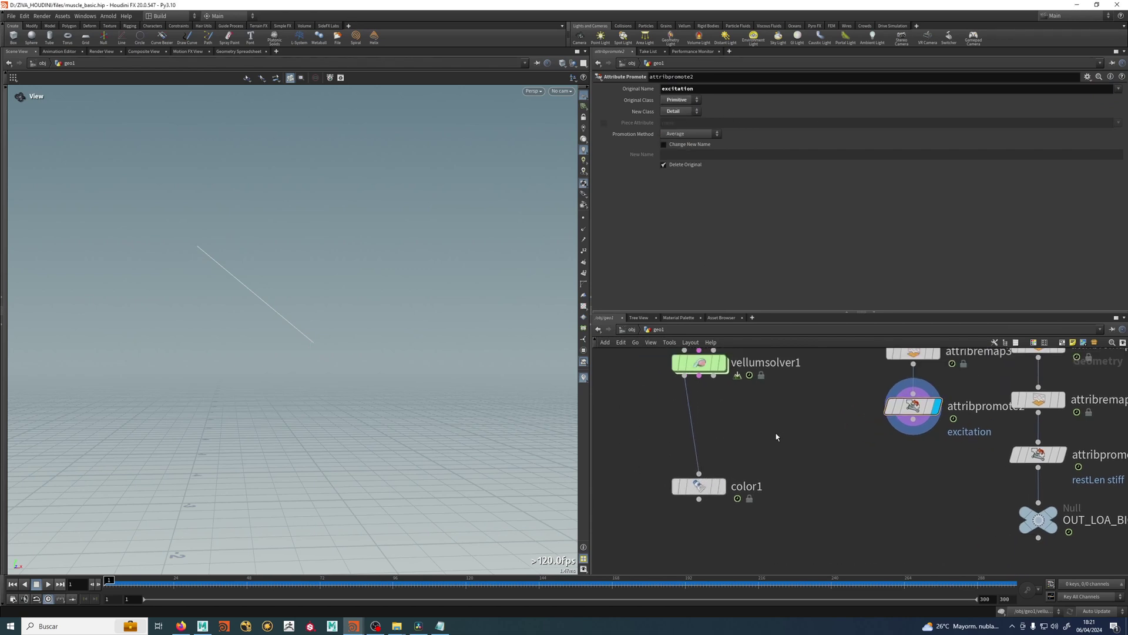
key(Tab)
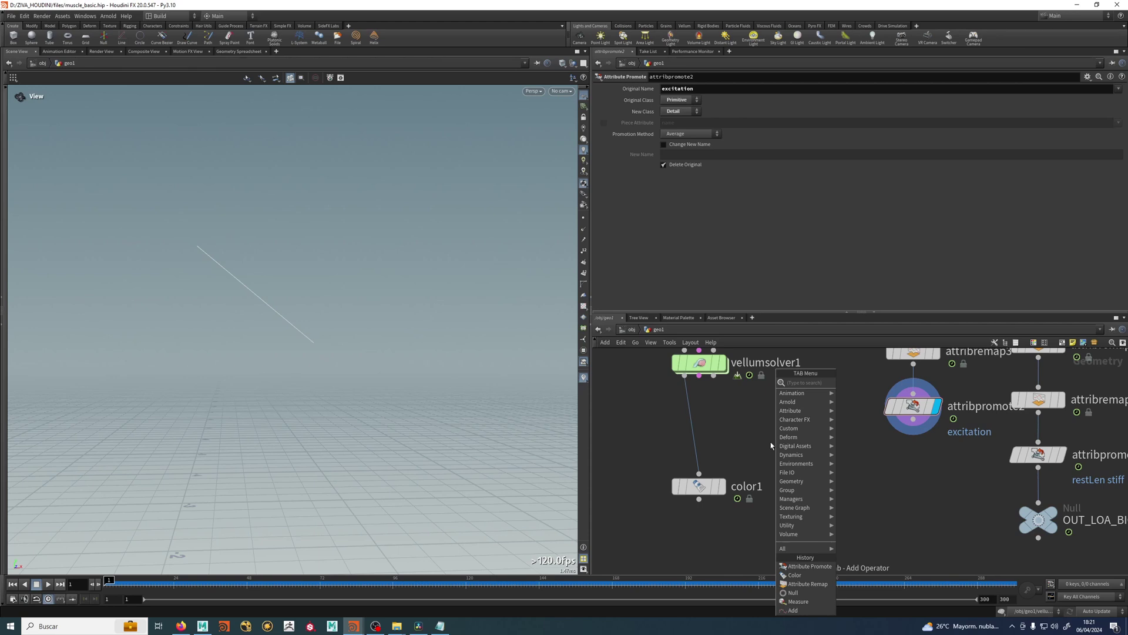
text(acop)
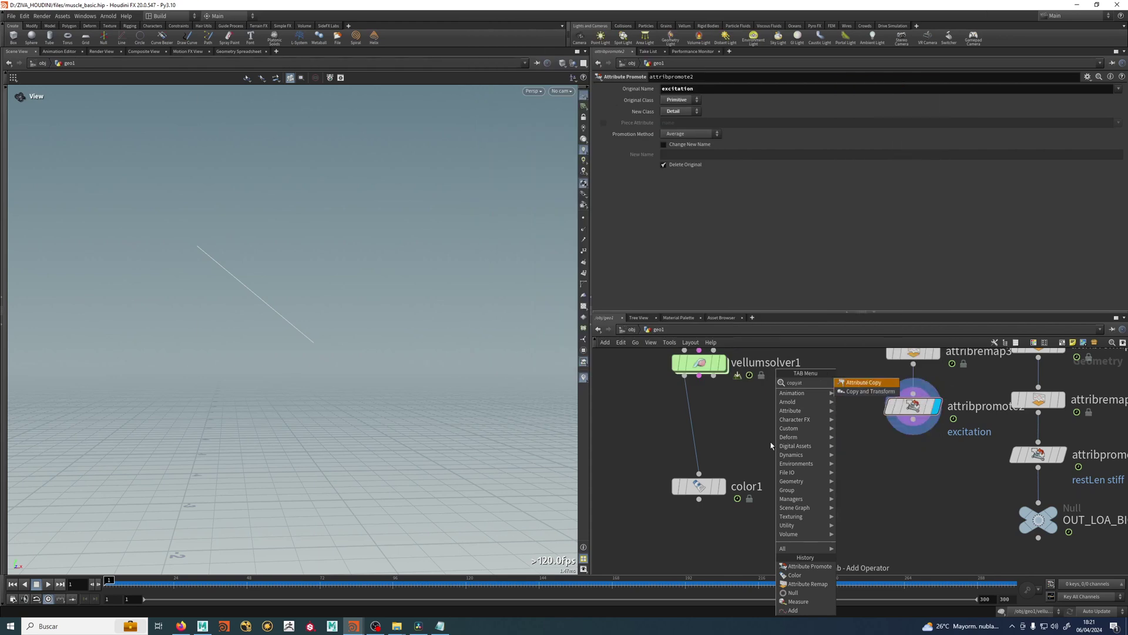
key(Return)
key(Return)
click(771, 442)
drag(685, 376, 760, 429)
drag(913, 419, 777, 444)
mouse_move(773, 450)
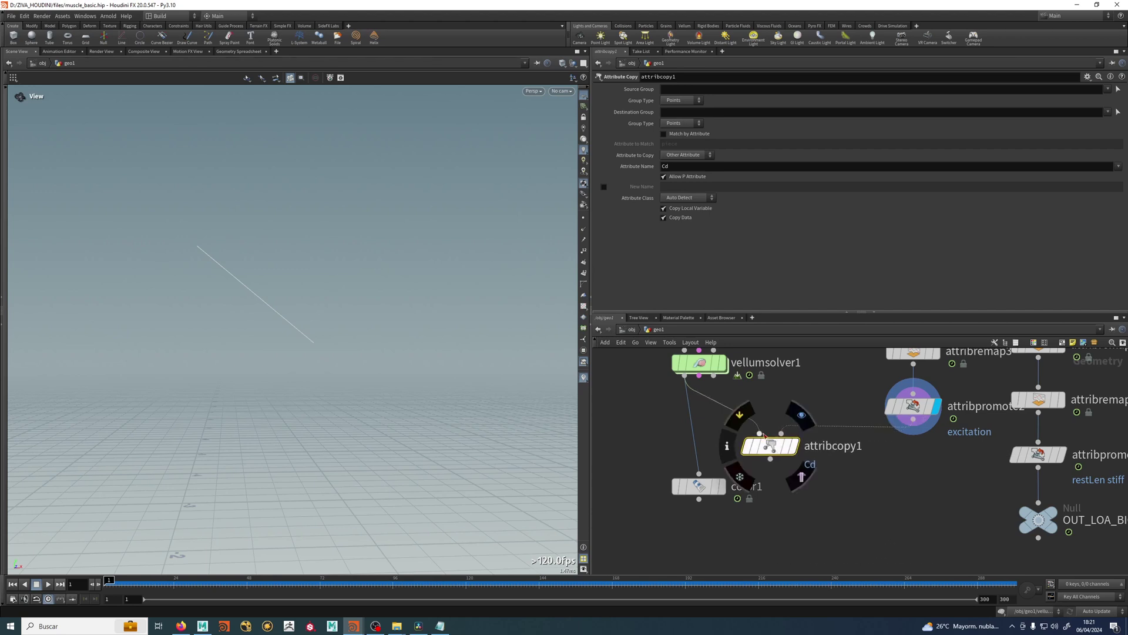
mouse_move(922, 413)
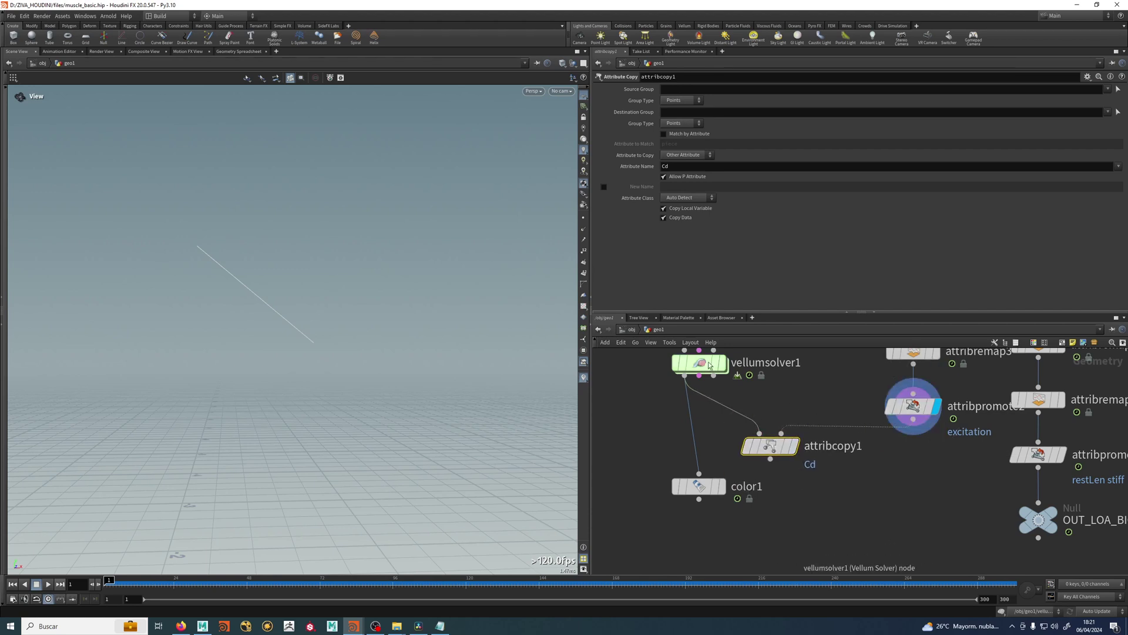
drag(702, 487, 708, 520)
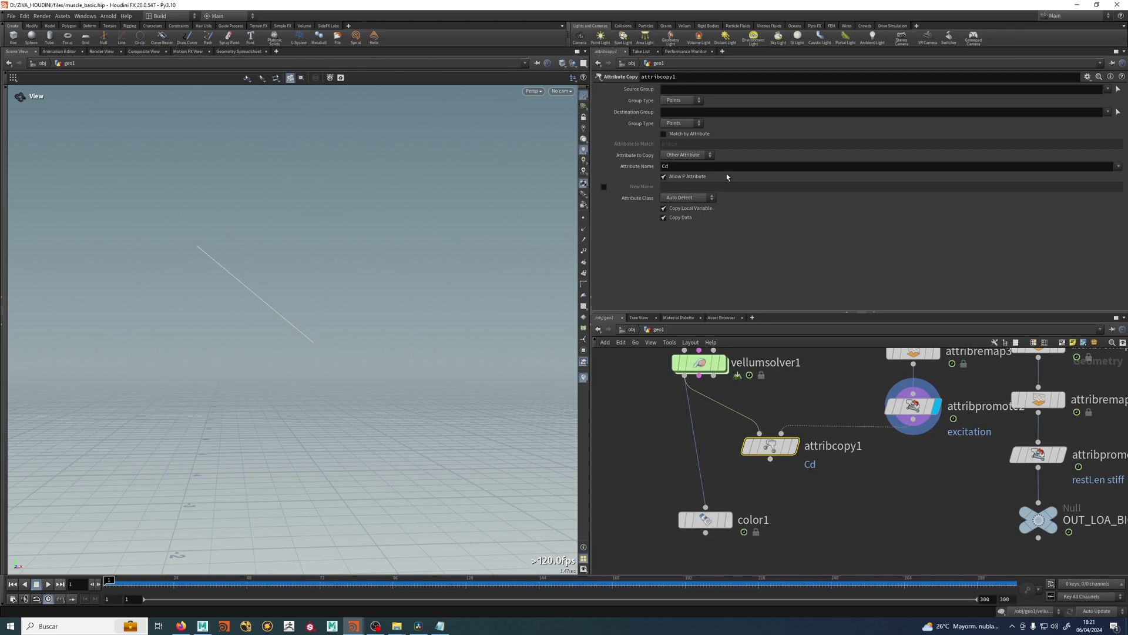
Step: Set the Attribute Copy's Attribute Name to excitation only, display the node, and check its node info
click(1117, 166)
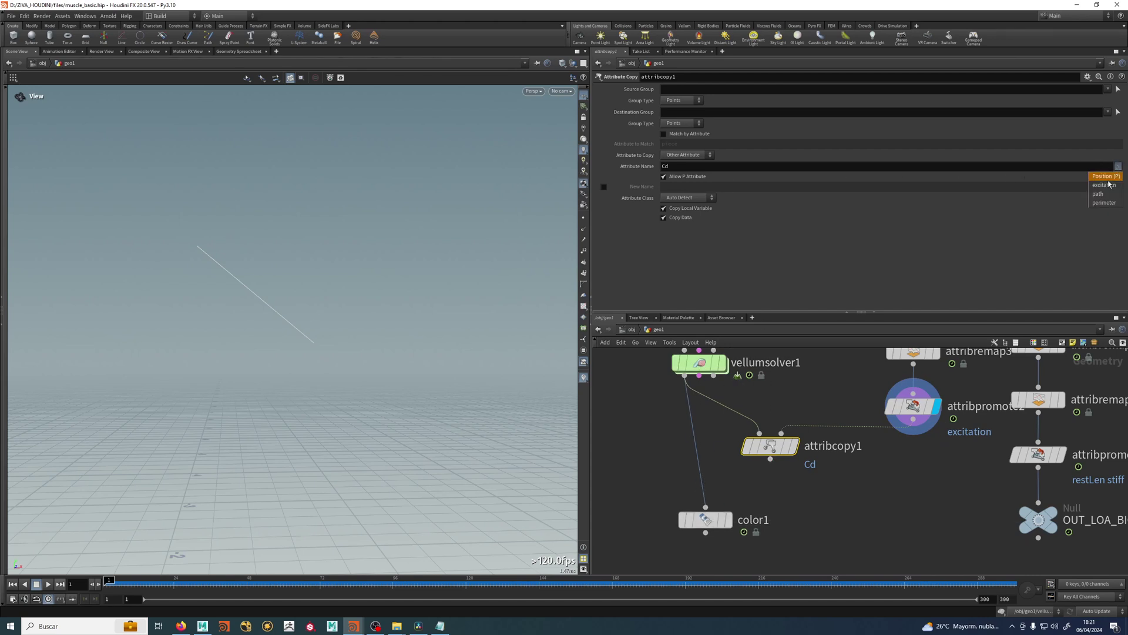
click(1105, 185)
drag(671, 167, 627, 177)
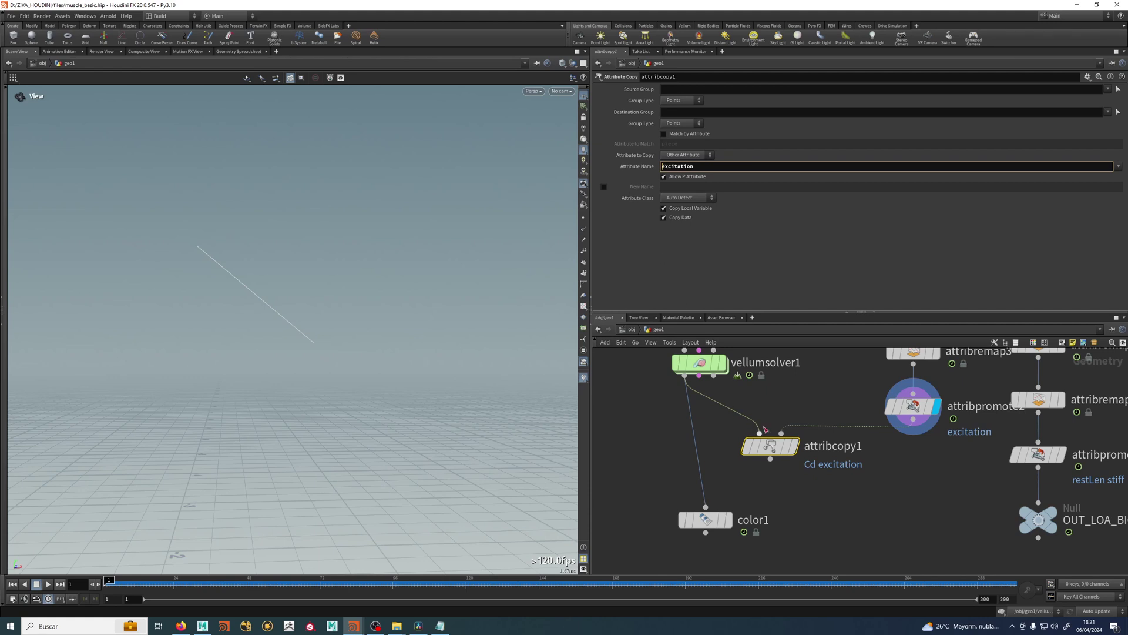
click(793, 446)
click(729, 447)
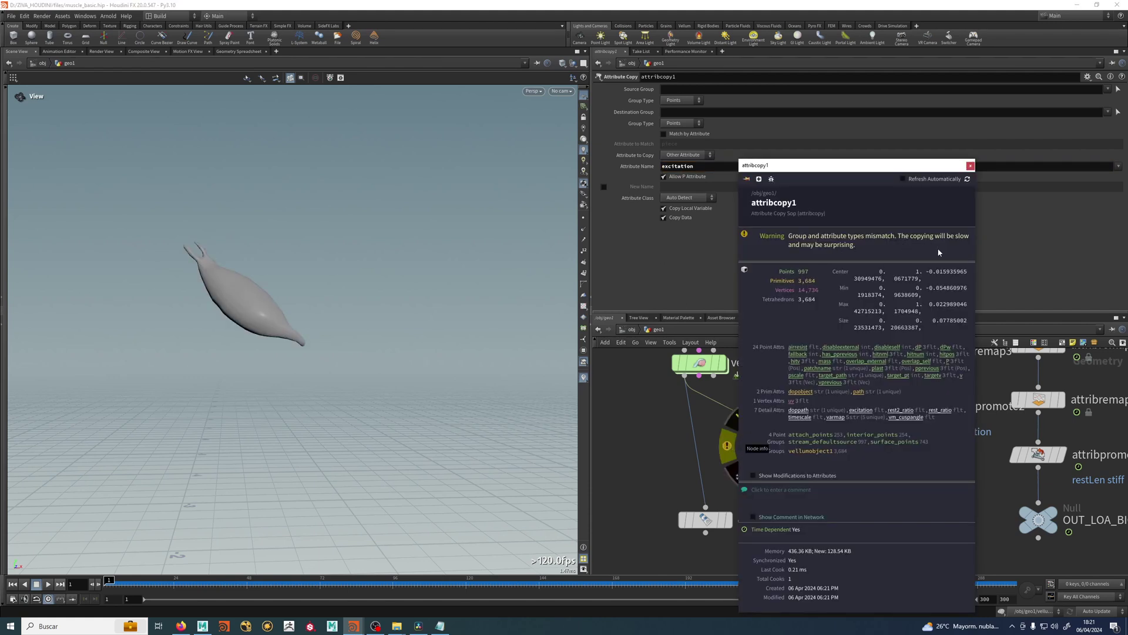
click(971, 166)
Step: Feed attribremap3 into the Attribute Copy's second input instead, and set both of its Group Types to Primitives
click(697, 101)
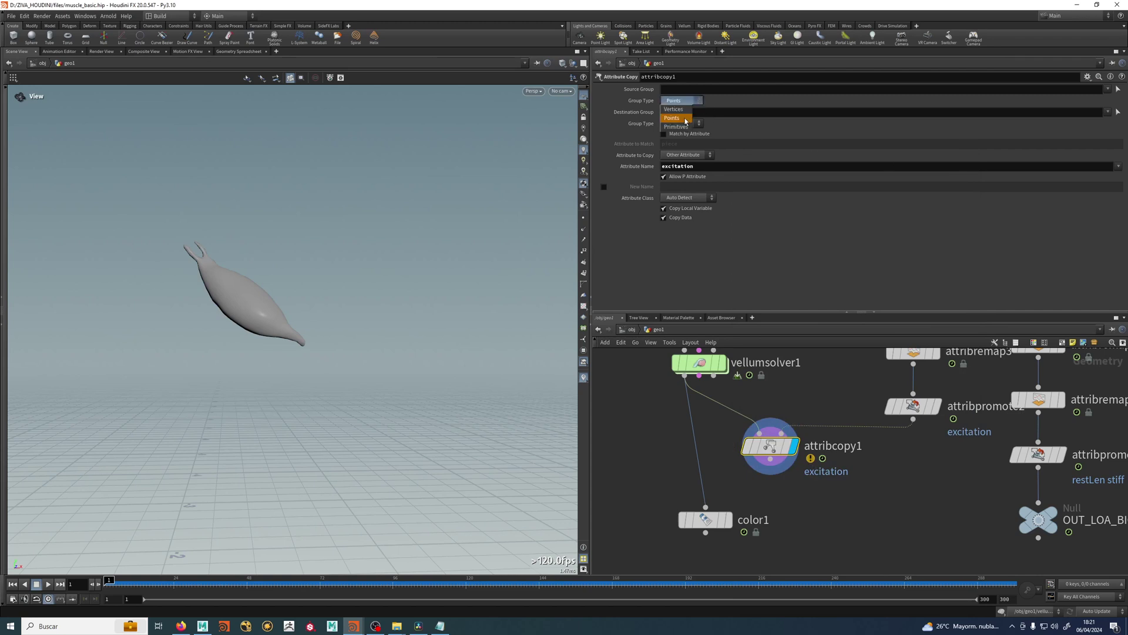
click(685, 118)
click(686, 124)
click(687, 123)
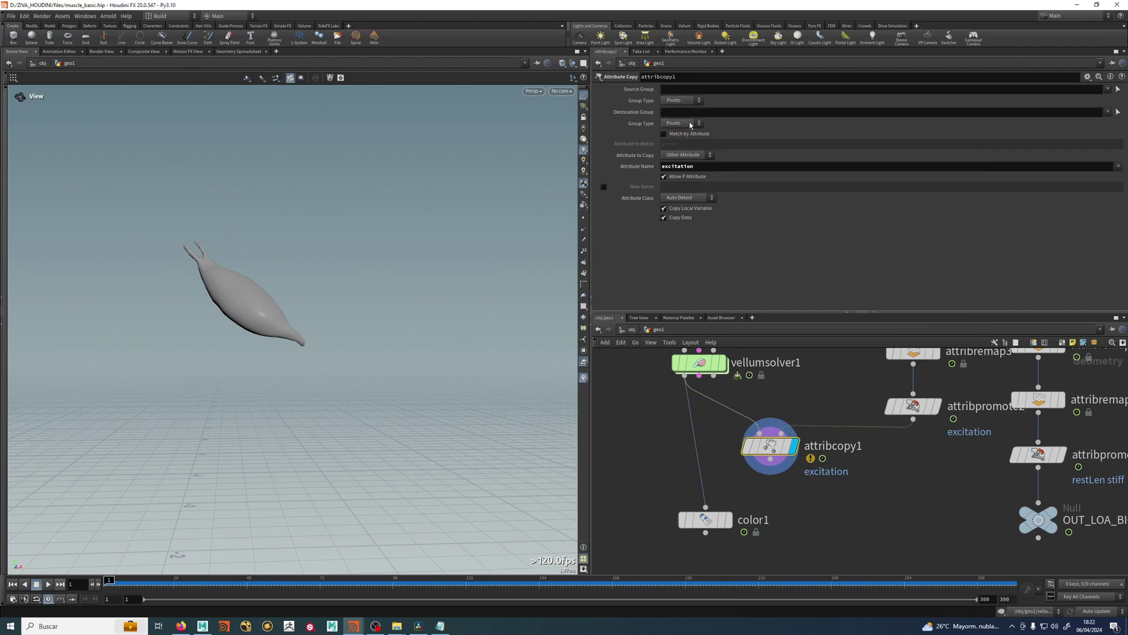
drag(914, 364, 782, 434)
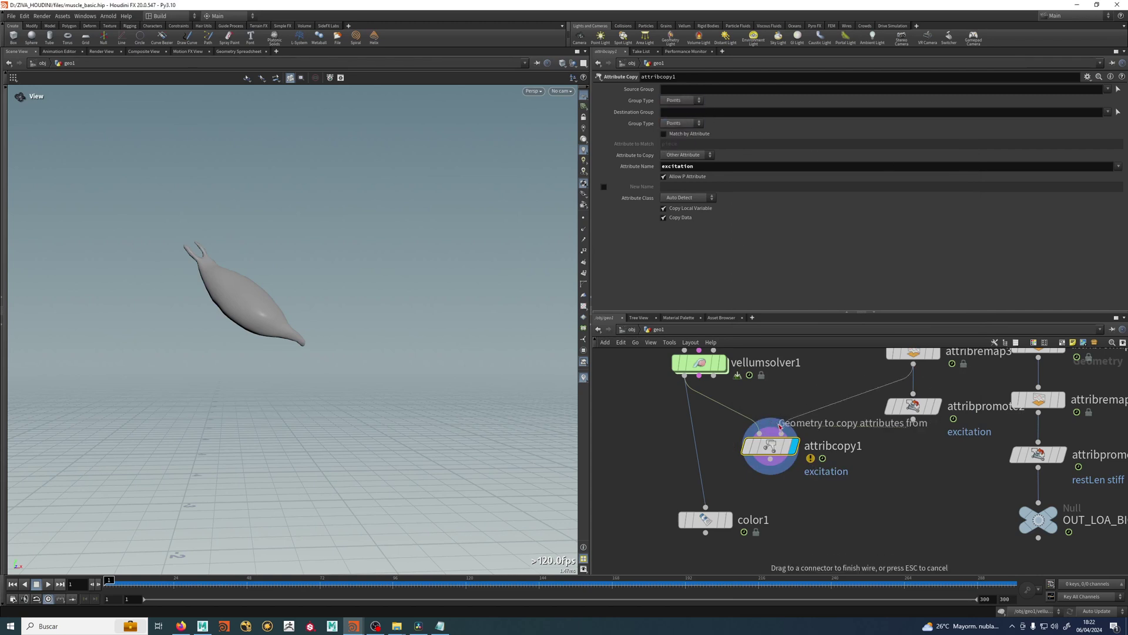
click(682, 100)
click(676, 127)
click(682, 123)
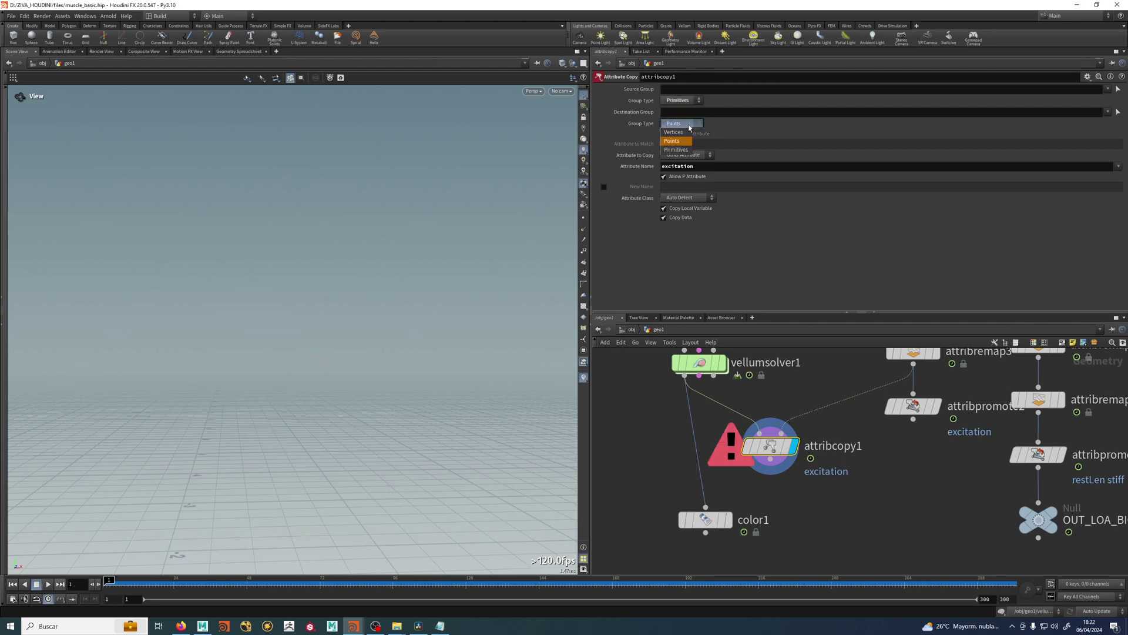
click(683, 150)
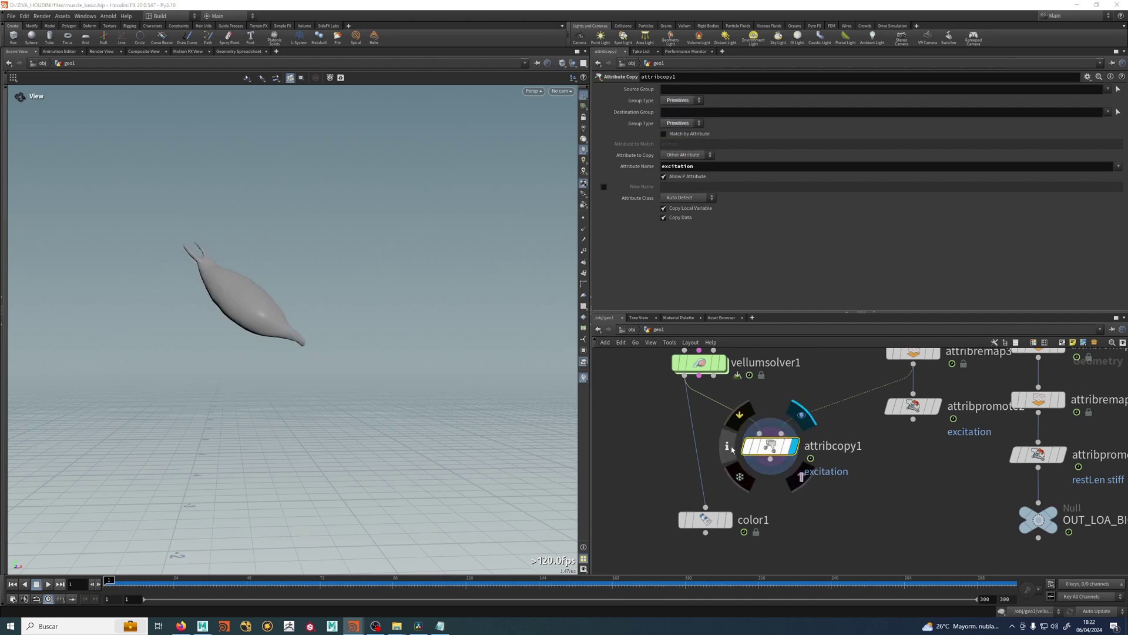
middle_click(767, 463)
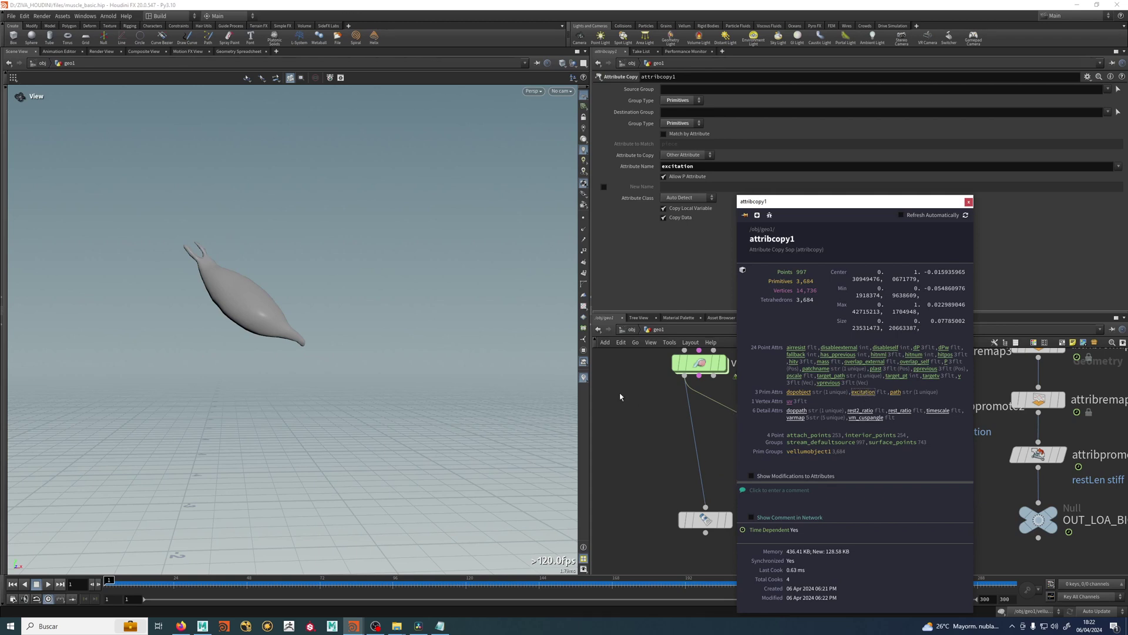
Step: Change the excitation visualizer's Type to Color and scrub the timeline to frame 74 to check the muscle
click(583, 377)
click(587, 367)
click(664, 368)
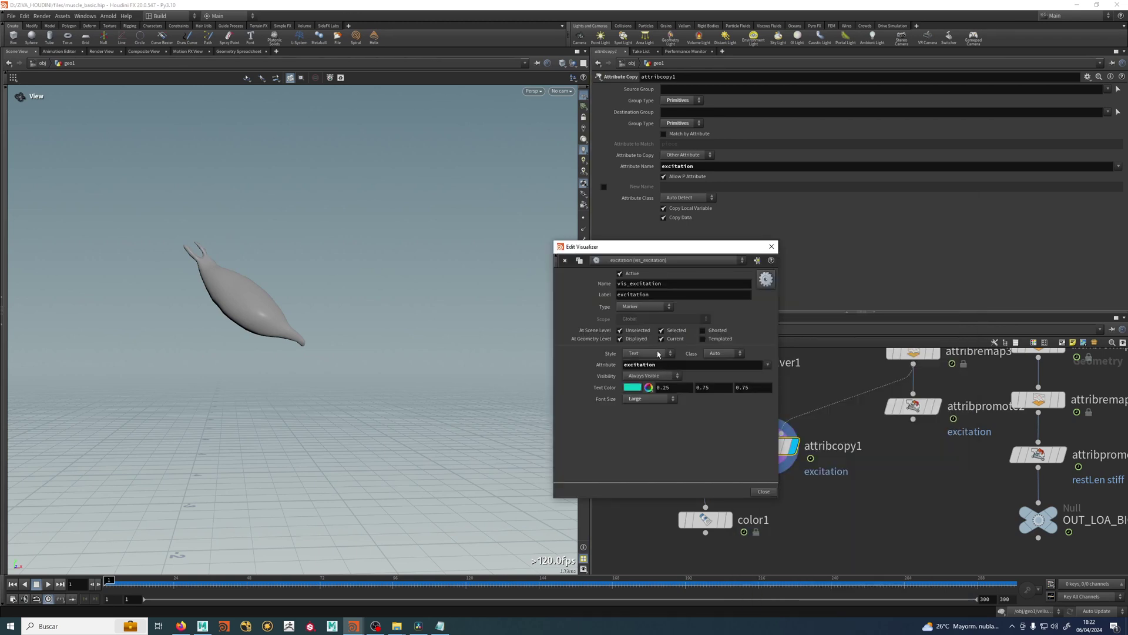
click(649, 307)
click(644, 322)
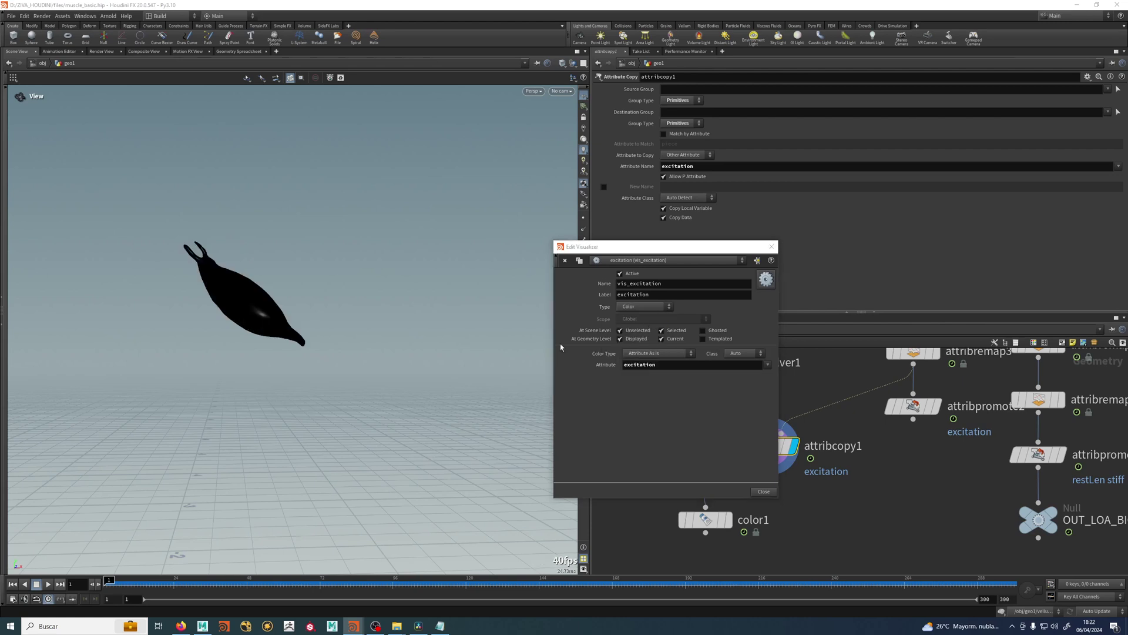
mouse_move(105, 586)
mouse_down()
mouse_move(388, 589)
mouse_move(109, 612)
mouse_move(327, 612)
mouse_up()
click(775, 257)
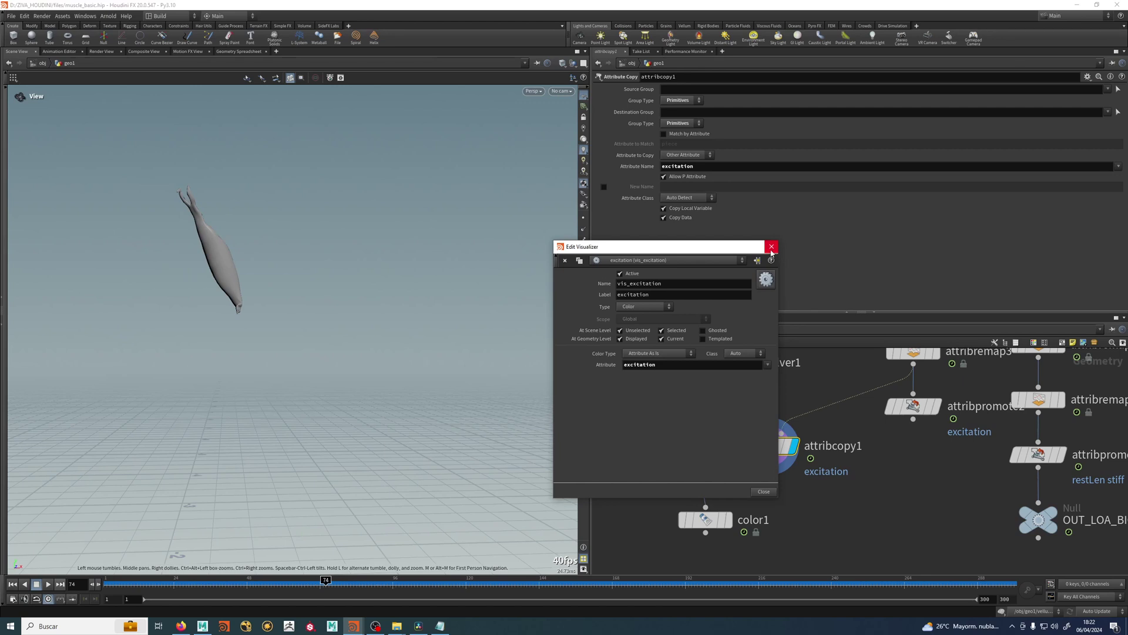
click(771, 247)
Step: Connect the displayed Color node after attribcopy1 and set its Class to Primitive
click(737, 521)
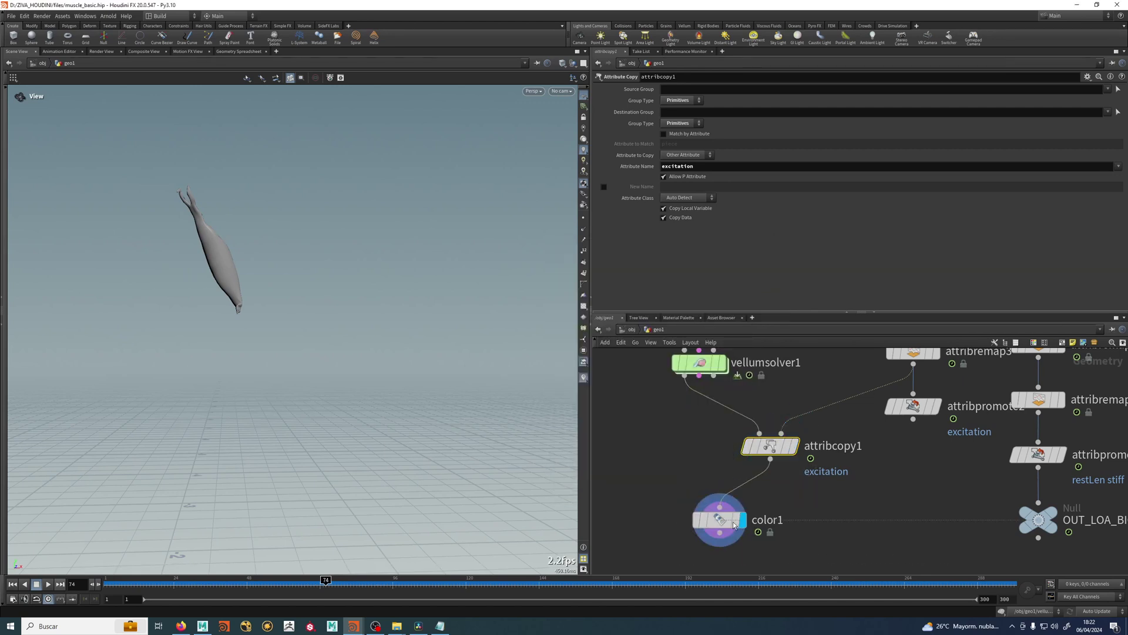
drag(734, 525, 784, 508)
click(695, 122)
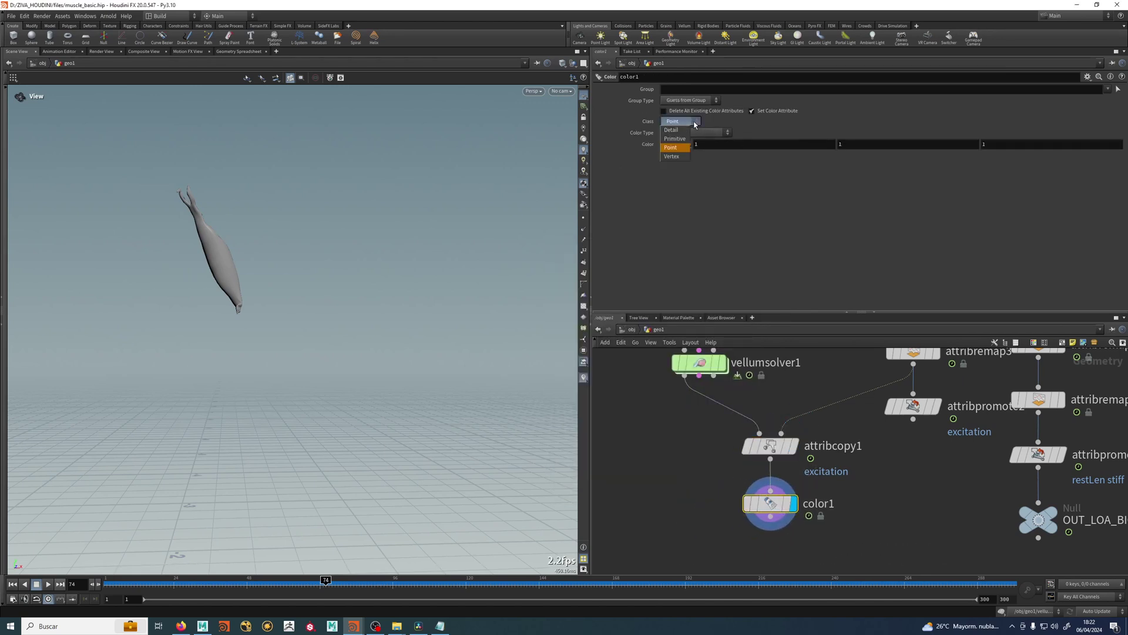
click(681, 121)
click(679, 138)
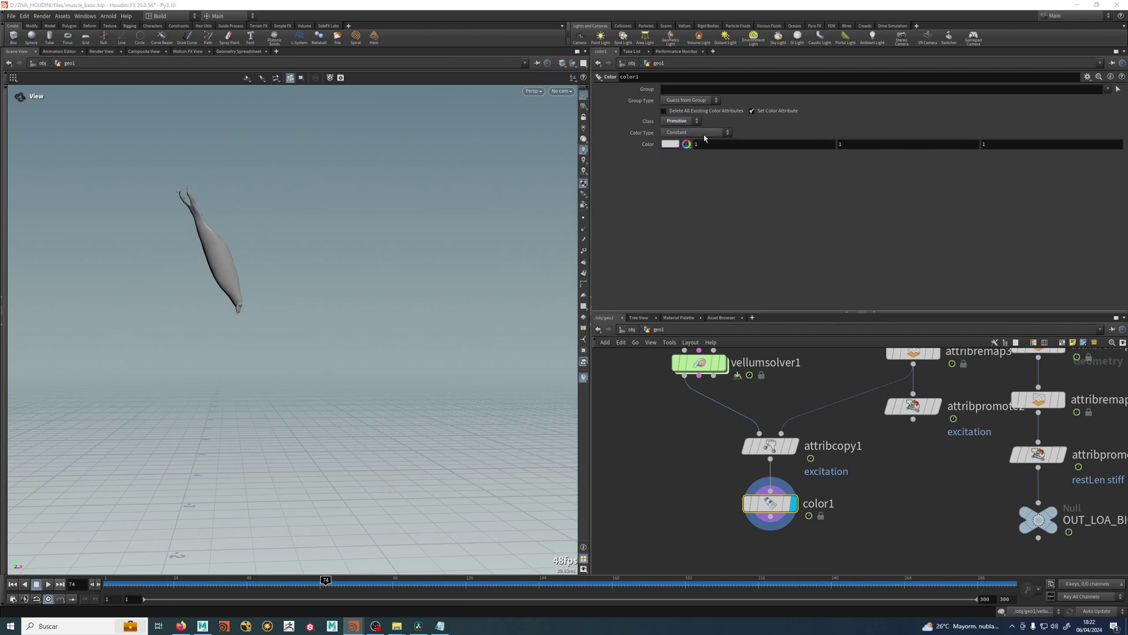
Step: Set the Color node's Color Type to Ramp from Attribute and its Attribute to excitation
click(696, 133)
click(690, 167)
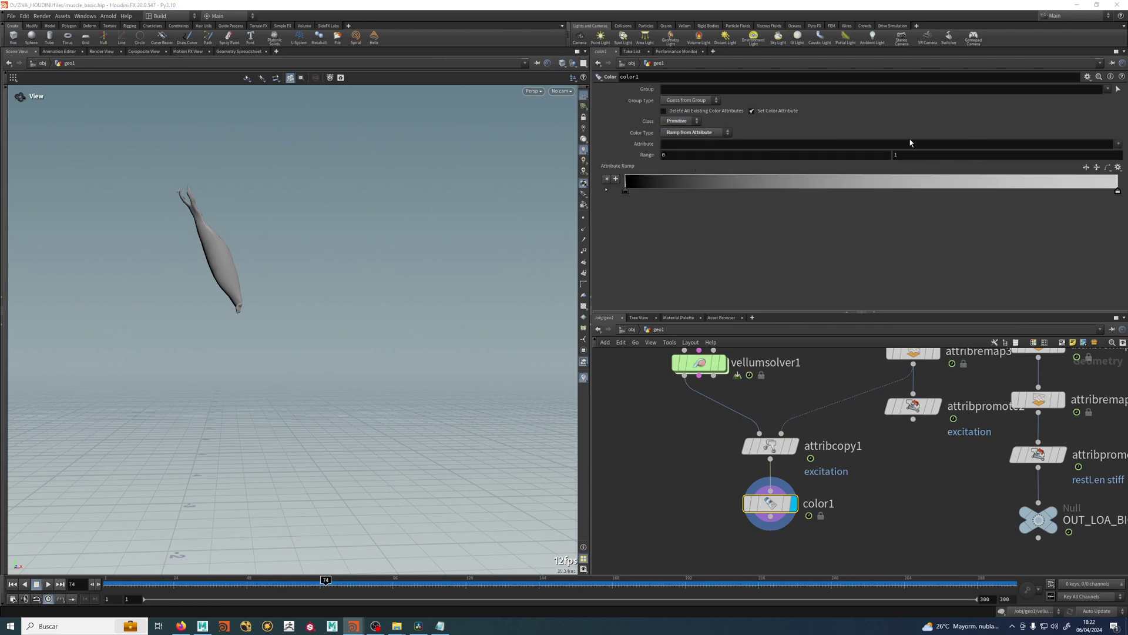
click(1117, 144)
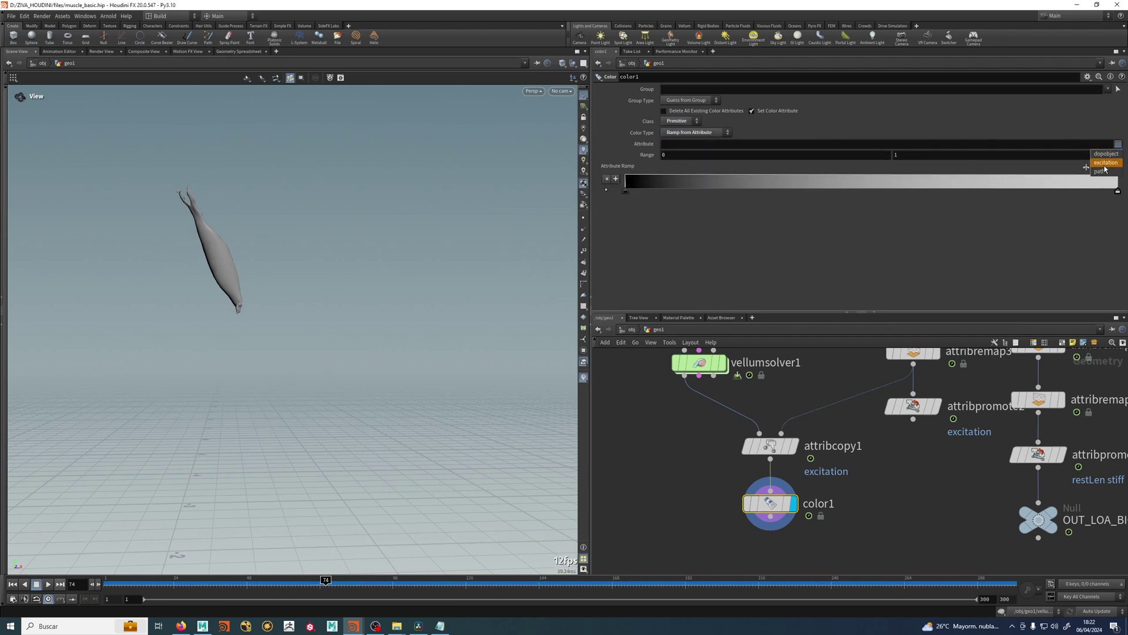
click(1105, 163)
mouse_move(625, 191)
mouse_down()
mouse_move(710, 196)
mouse_move(623, 211)
mouse_up()
click(676, 124)
click(684, 125)
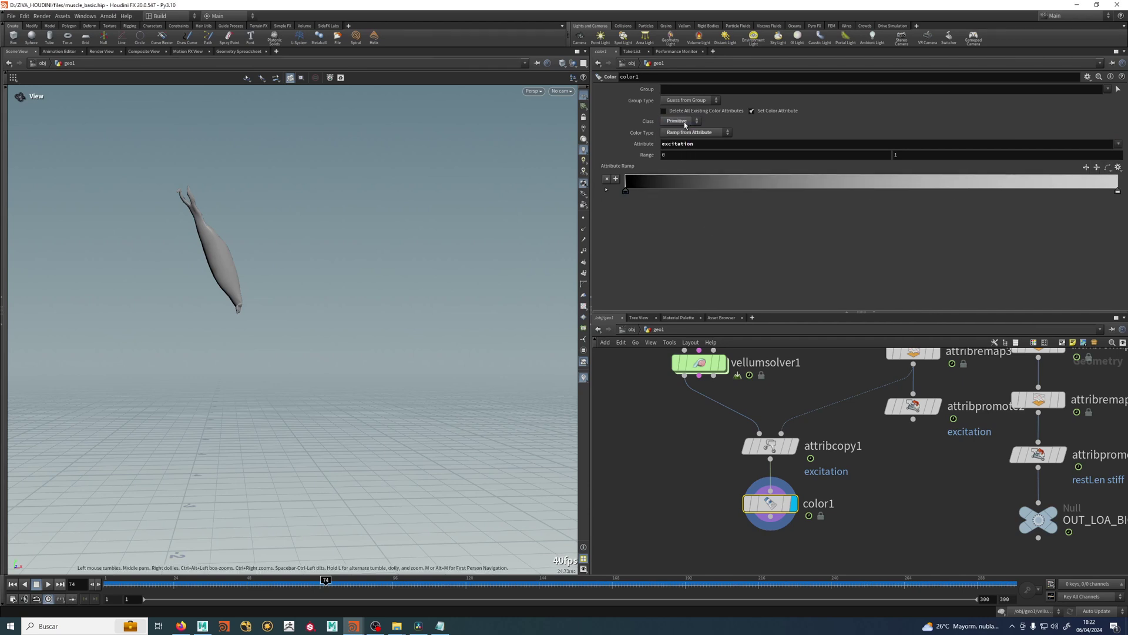
Step: Set the end colour of the attribute ramp to pure yellow
double_click(1118, 192)
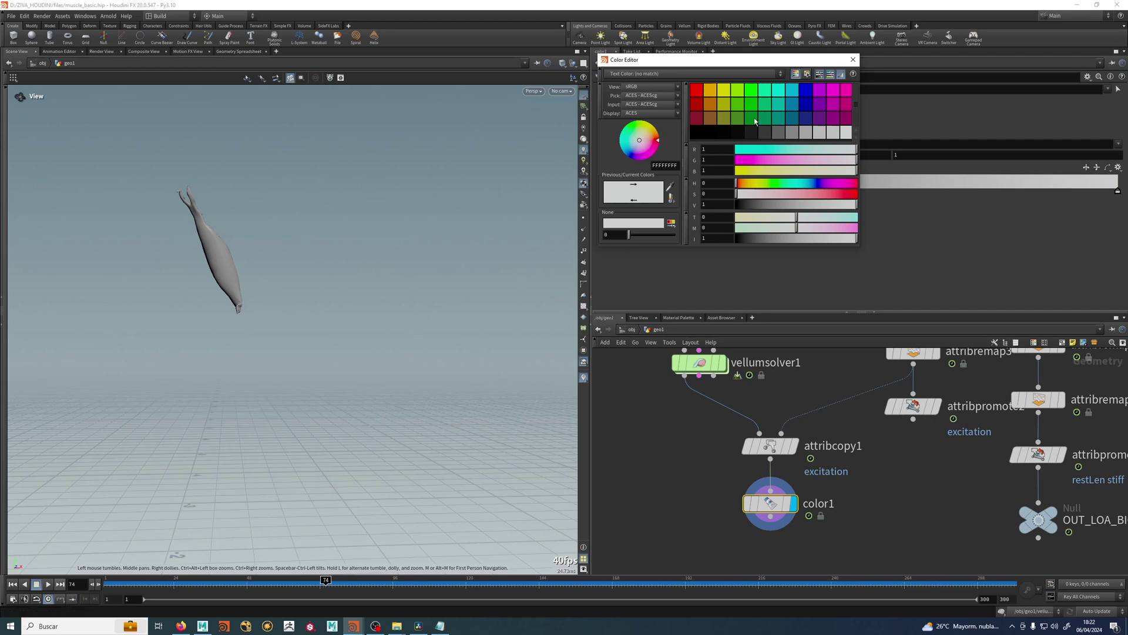
click(722, 104)
click(724, 91)
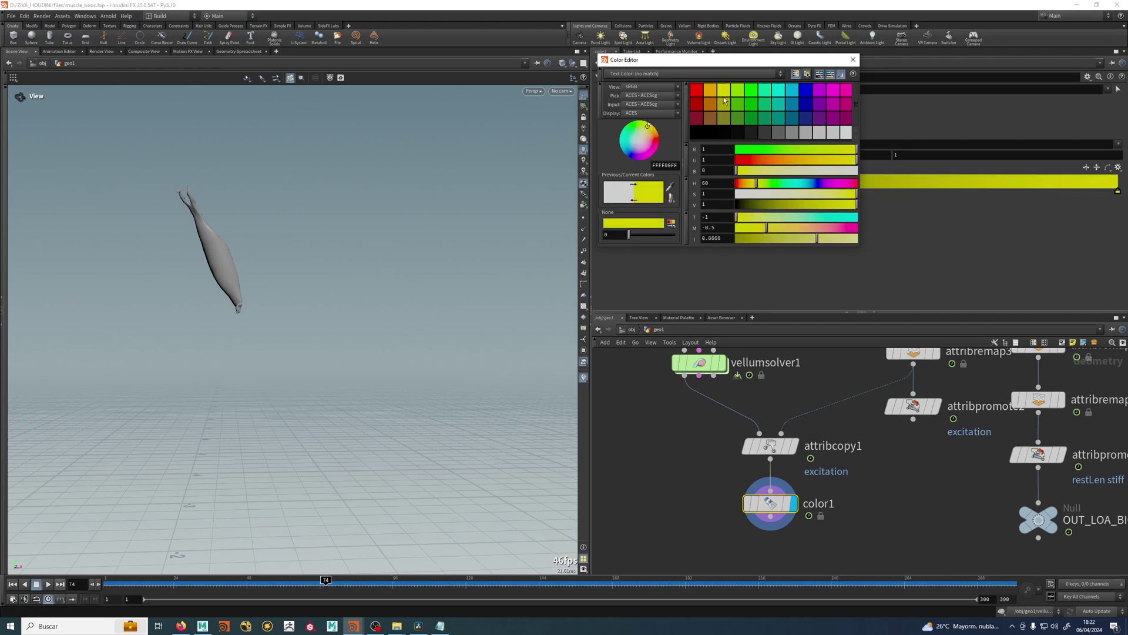
click(854, 61)
Step: Scrub between frame 1 and frame 69 and look over the scene visualizers to check the muscle's excitation colouring
drag(136, 583, 107, 584)
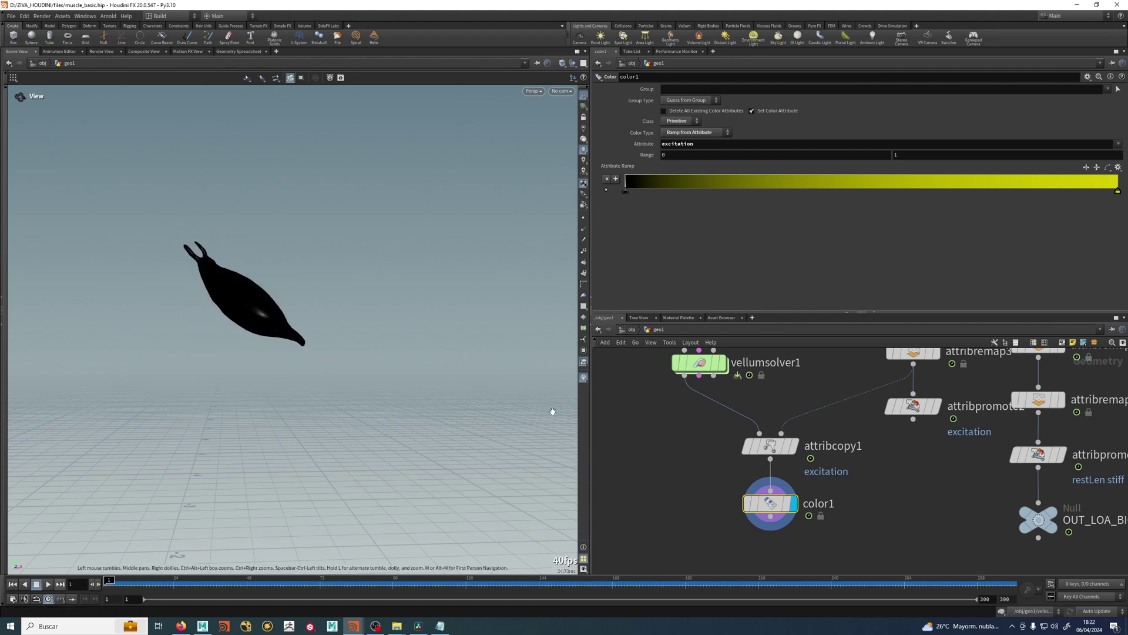
click(584, 377)
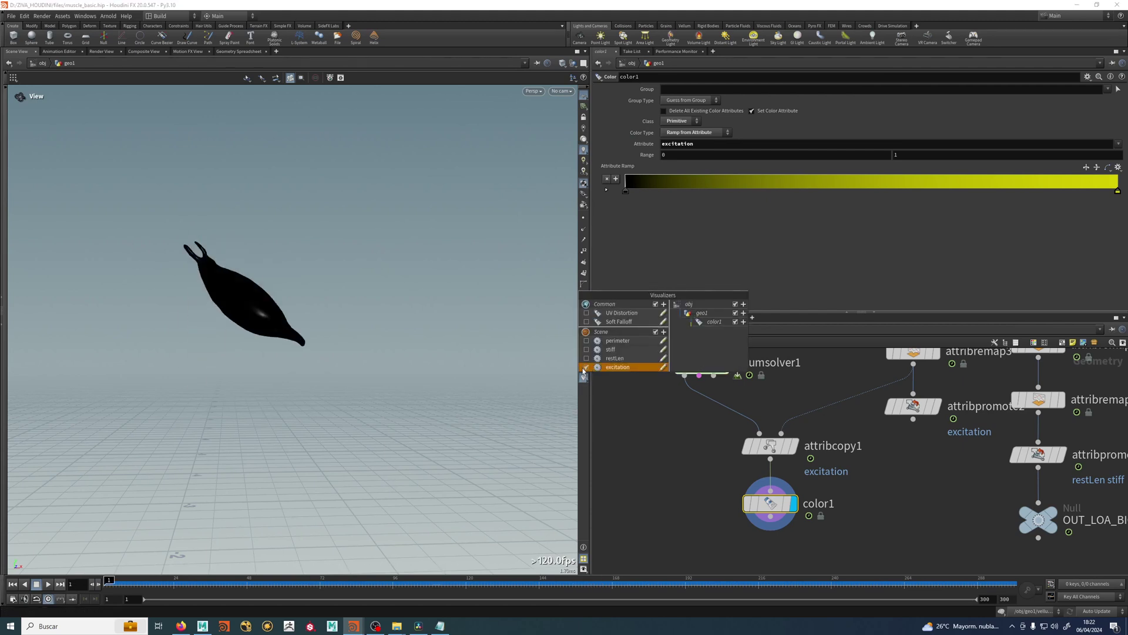
click(616, 416)
drag(110, 586, 311, 583)
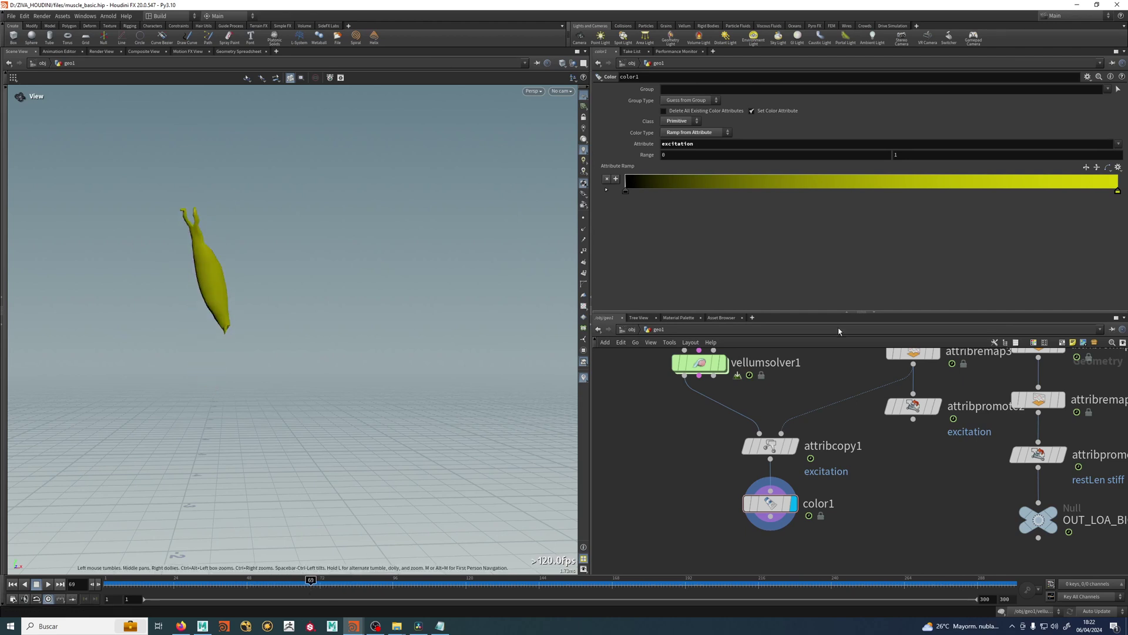
Step: Raise the V value of the ramp's yellow end colour to 10
click(1117, 192)
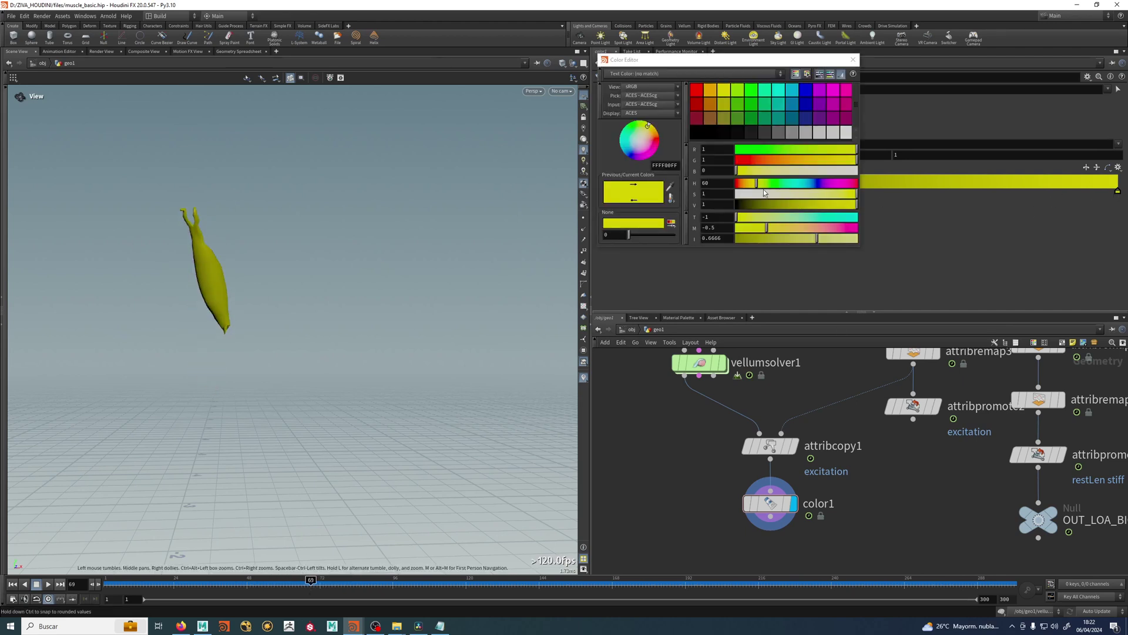
click(722, 203)
text(10)
key(Return)
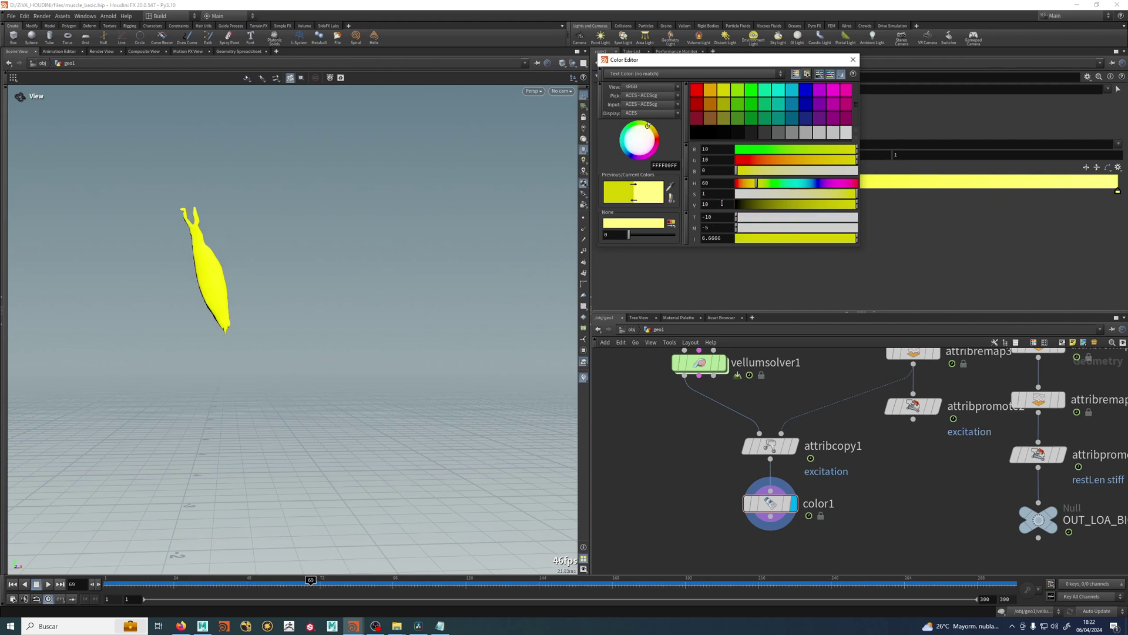
Step: Play the simulation from the start to review the muscle's colouring, close the colour editor, and return to frame 1
drag(293, 583, 64, 583)
click(47, 584)
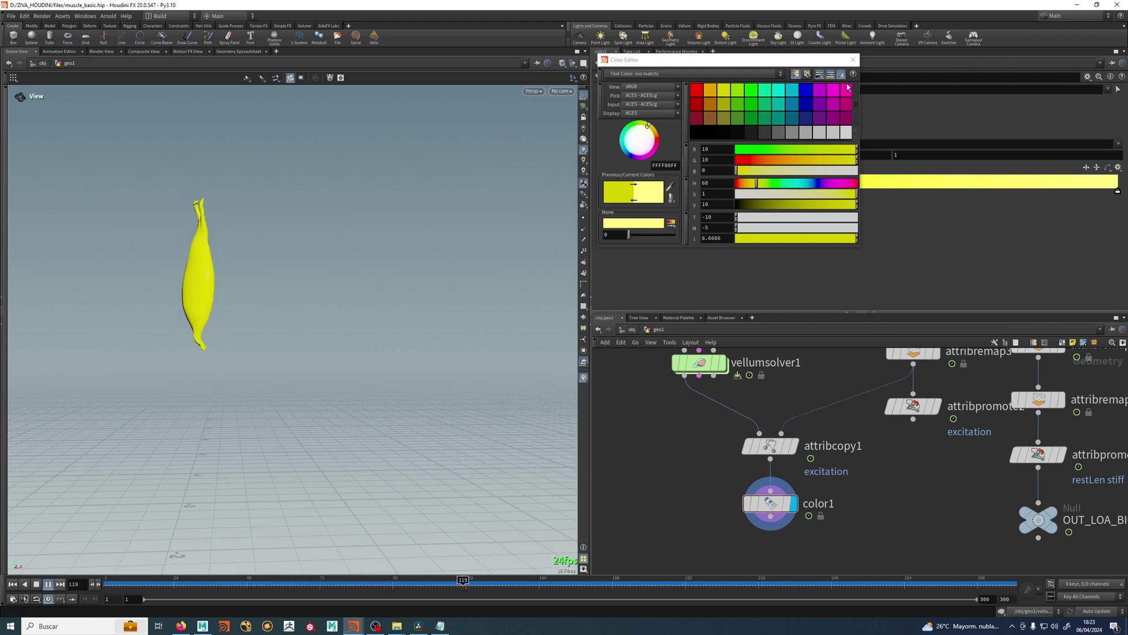
click(852, 60)
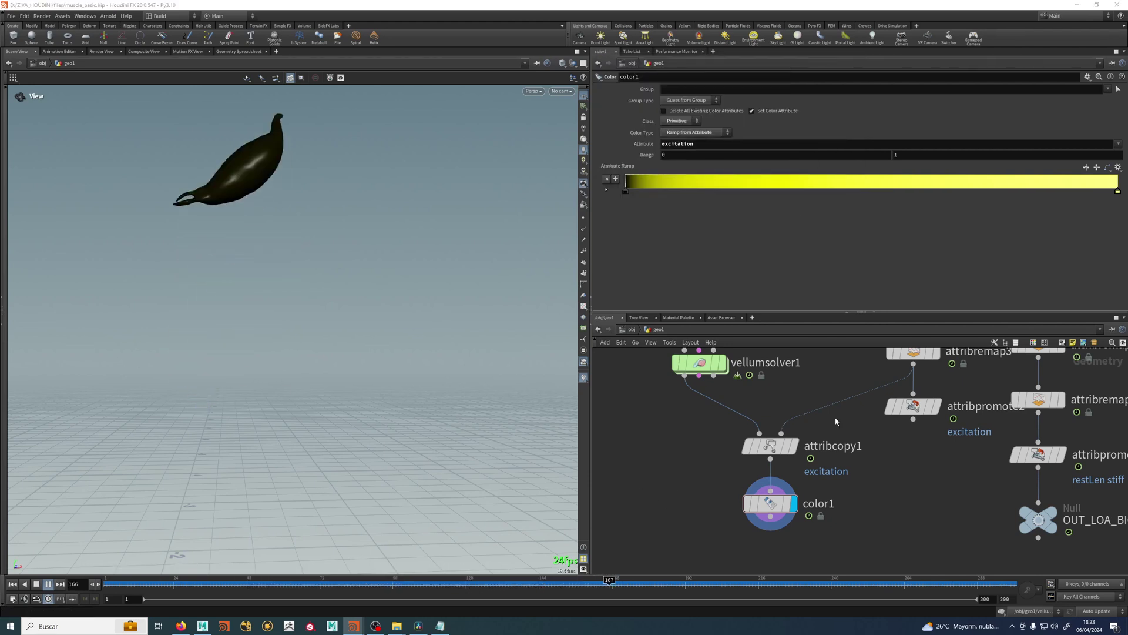
click(46, 585)
click(12, 584)
Step: Delete the attribcopy1 and color1 nodes and display the vellumsolver1 node
scroll(743, 452, down, 5)
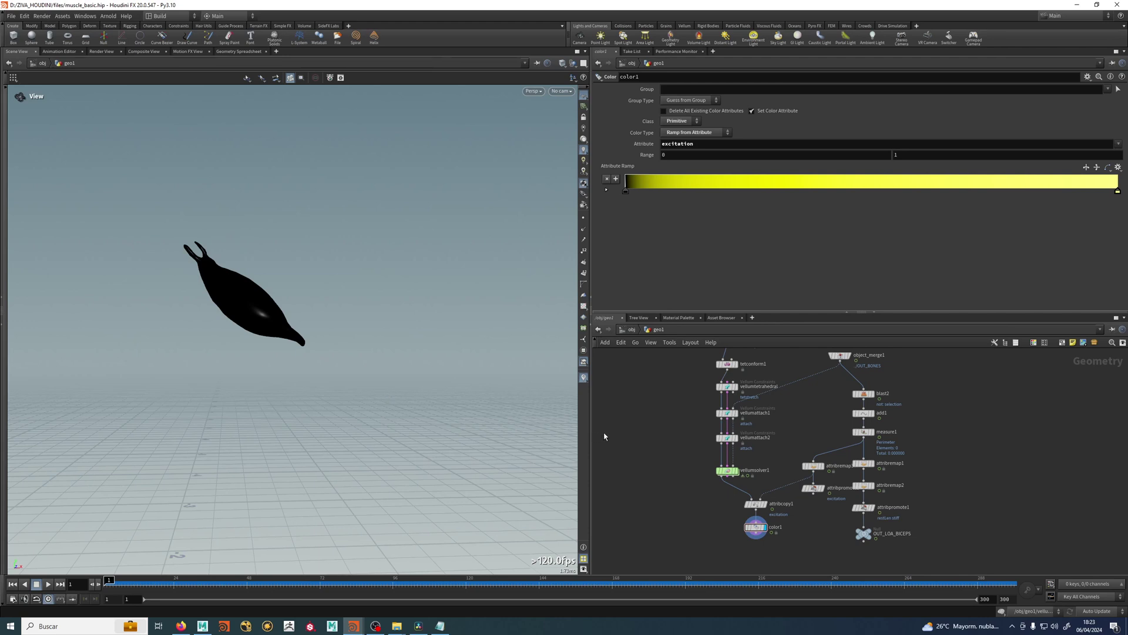
scroll(797, 557, up, 2)
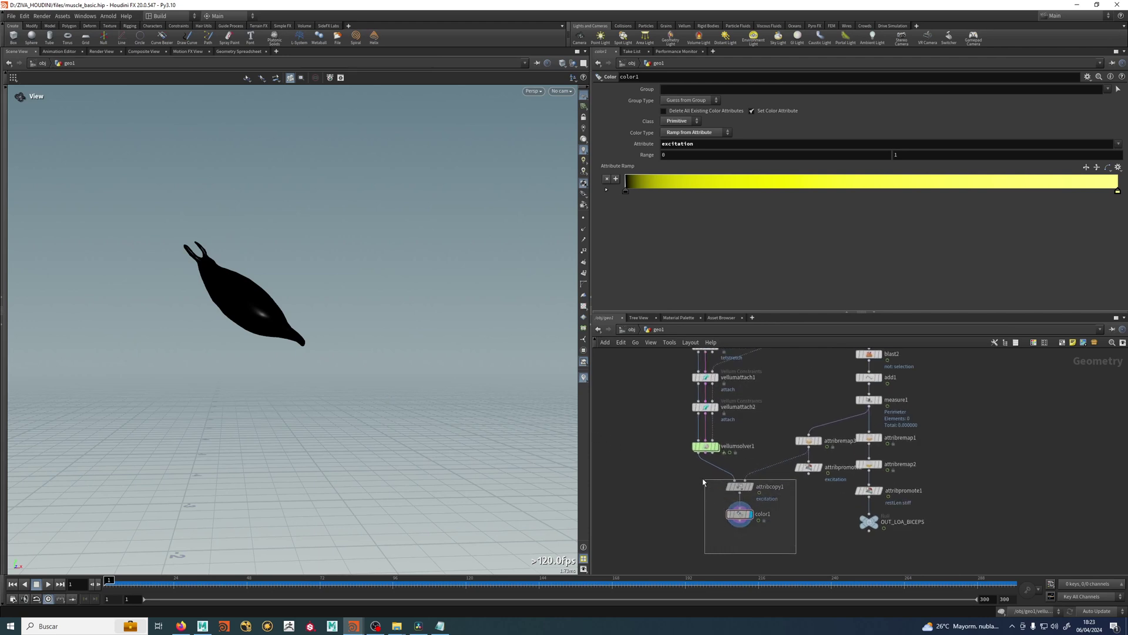
click(715, 446)
scroll(707, 441, up, 3)
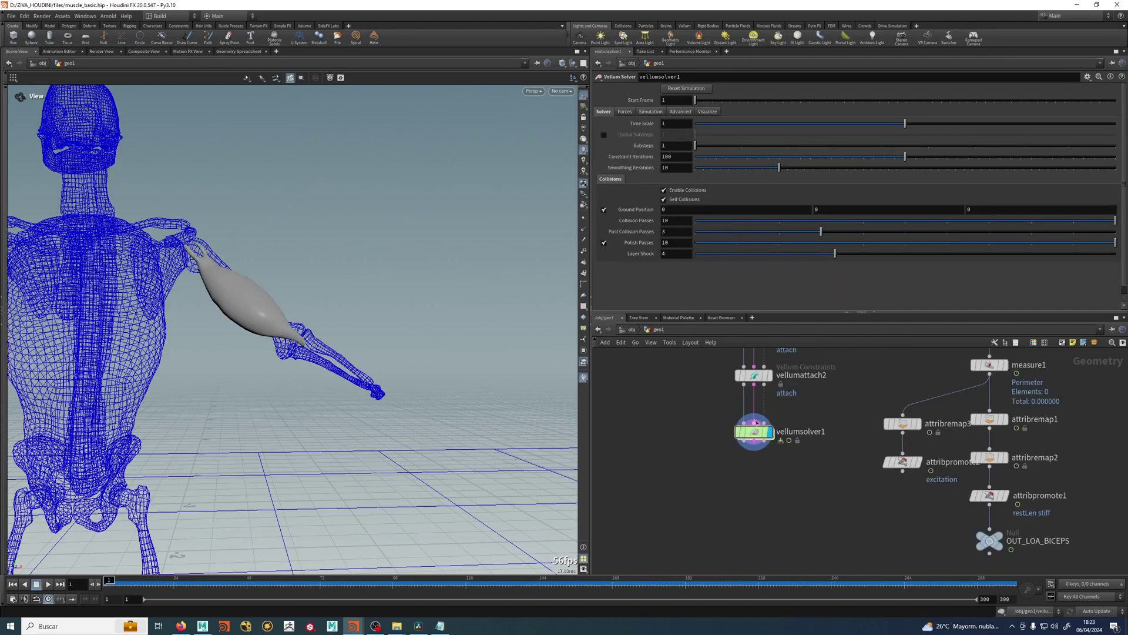
scroll(756, 422, down, 5)
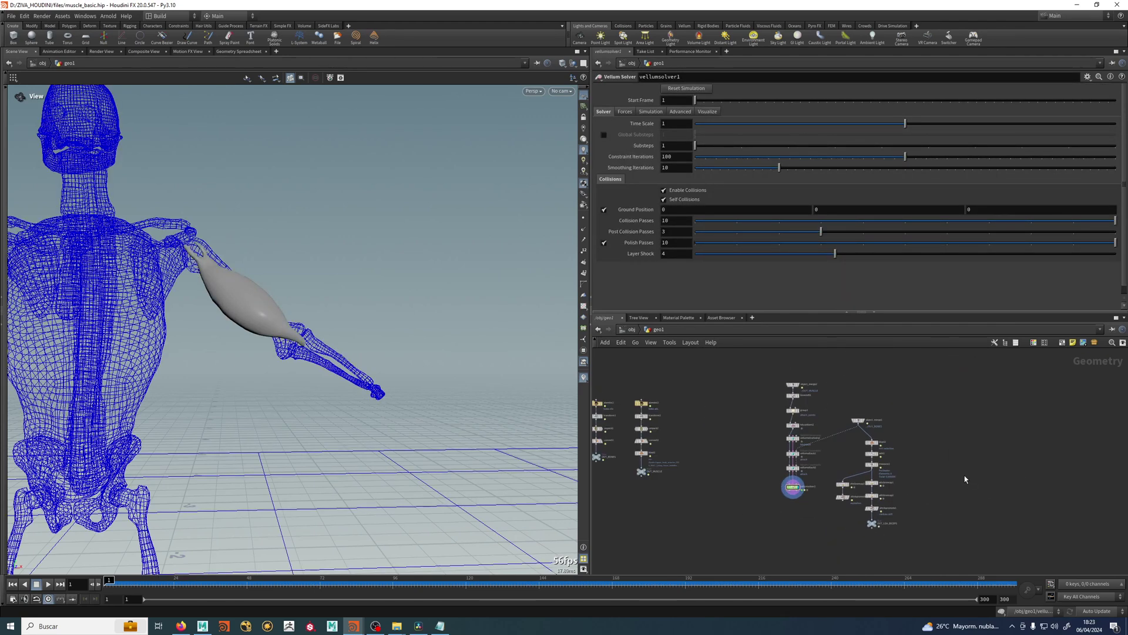
middle_drag(965, 479, 948, 449)
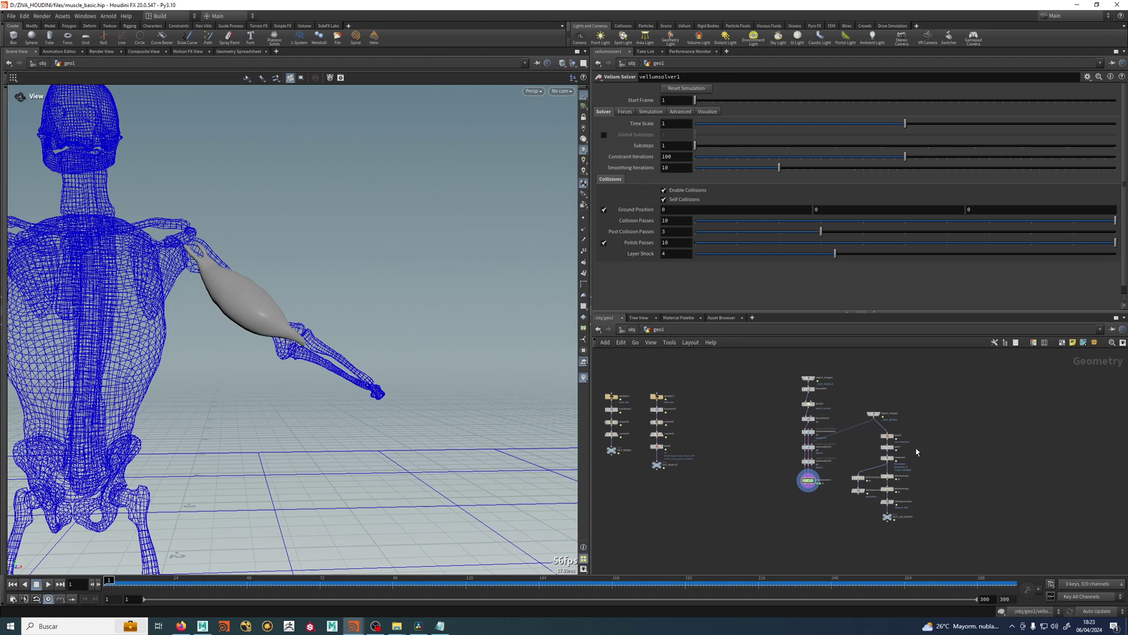
drag(767, 422, 745, 500)
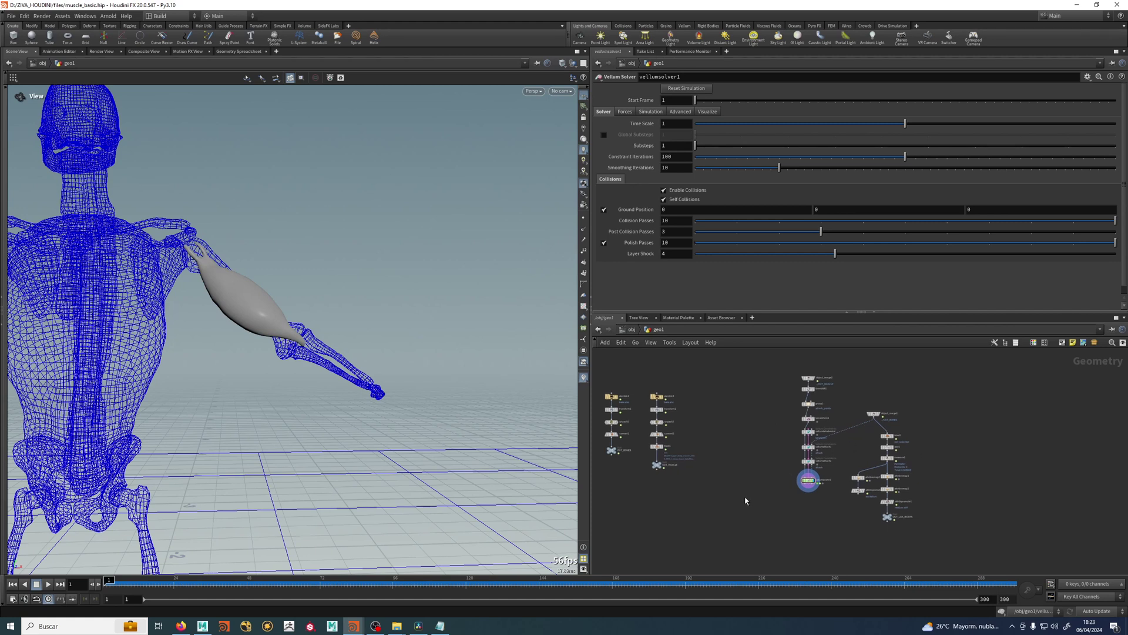